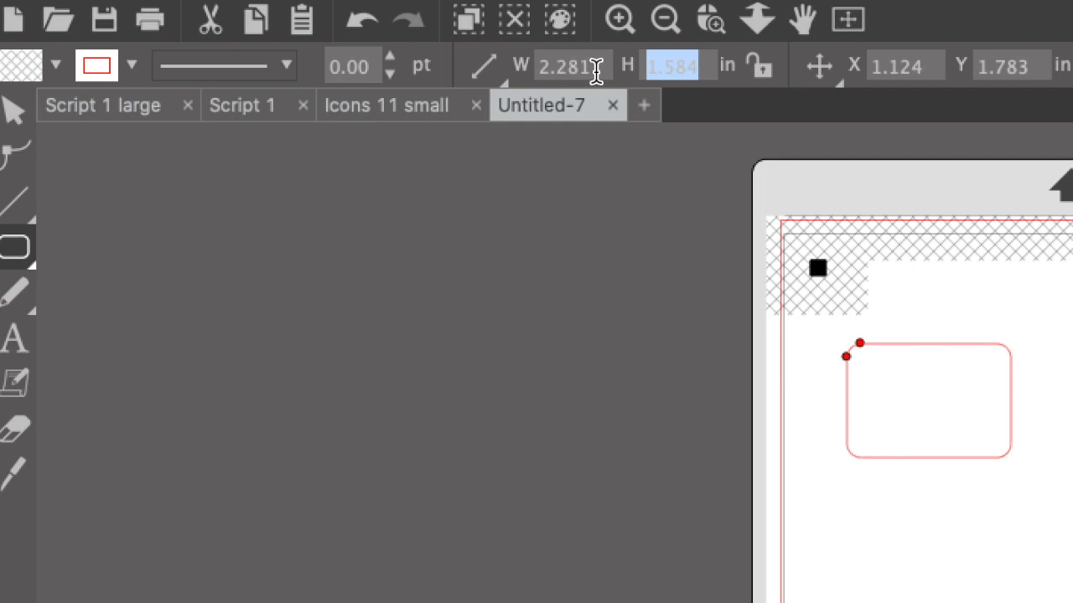
Resize the rounded rectangle to 3.346 in wide and 2.126 in high
text(3.)
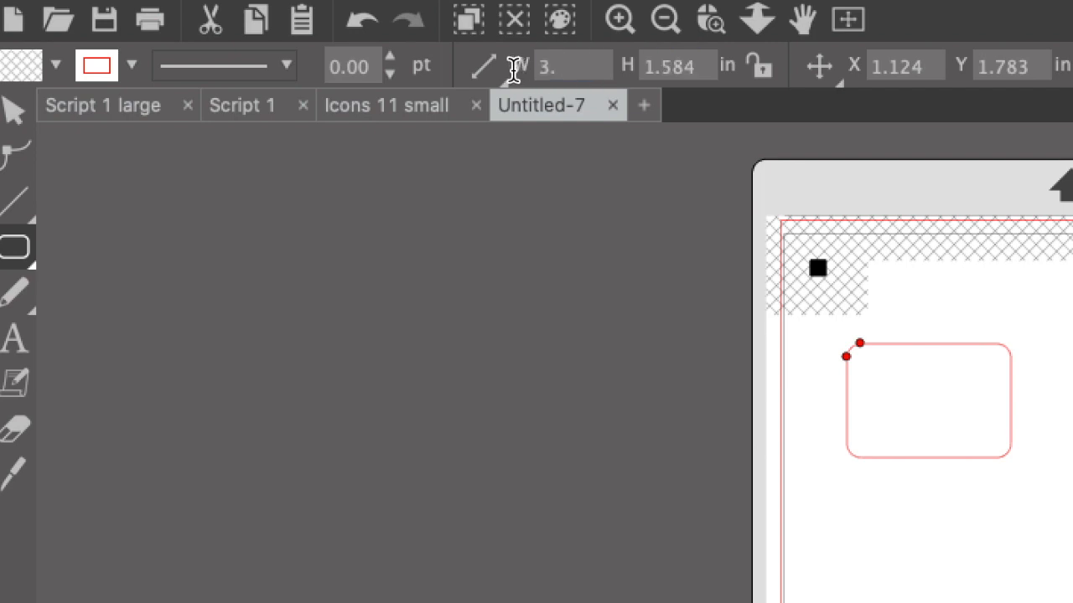
text(346)
key(Return)
drag(706, 70, 625, 71)
text(2)
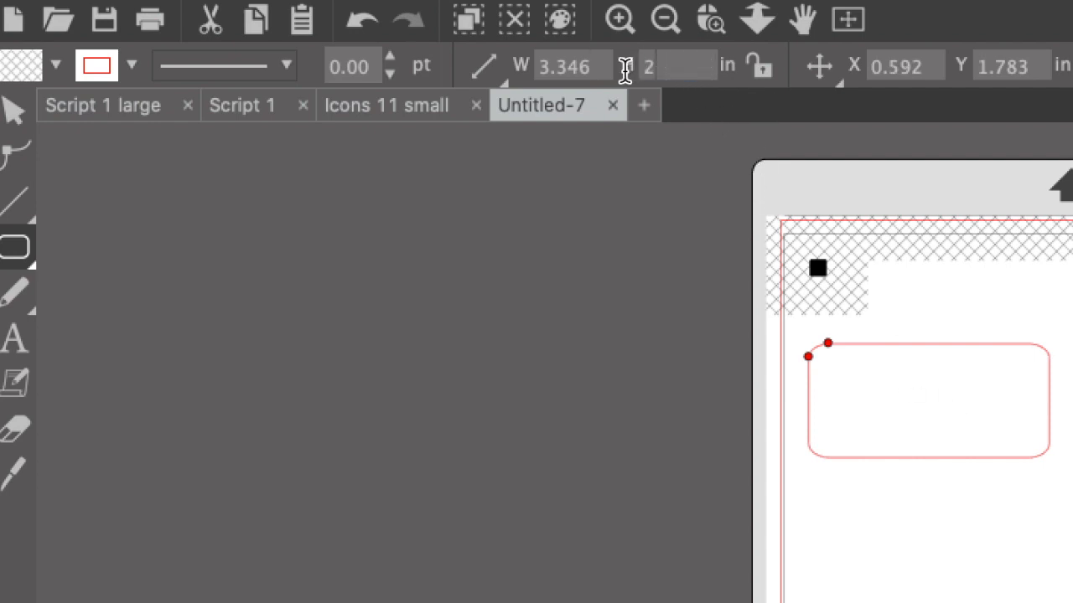
text(.126)
key(Return)
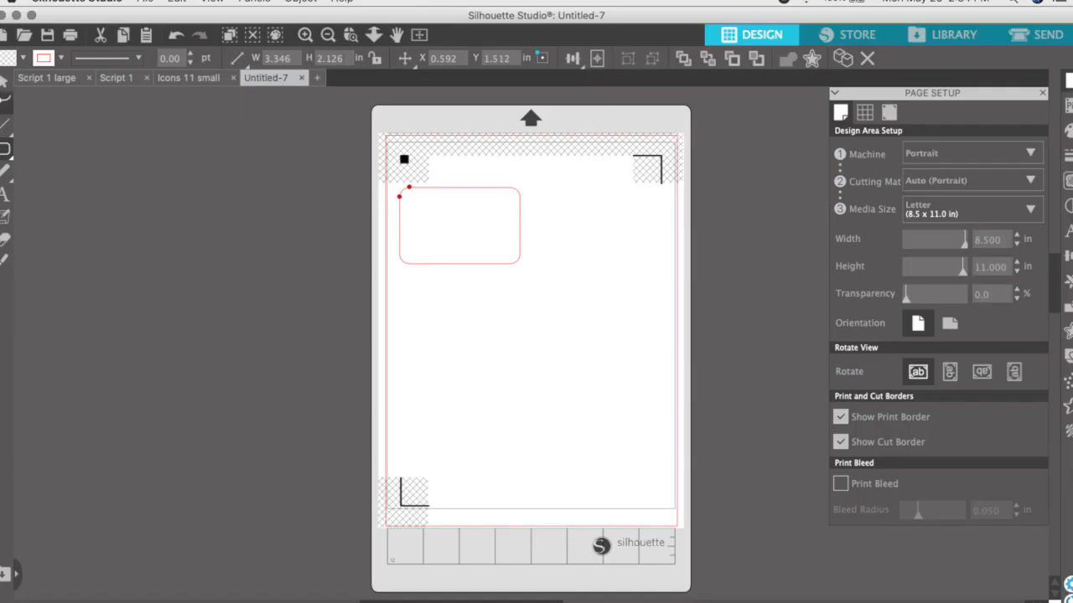
Move the rounded rectangle slightly right and down, to about X 0.951 in and Y 1.554 in
click(4, 81)
drag(492, 271, 510, 273)
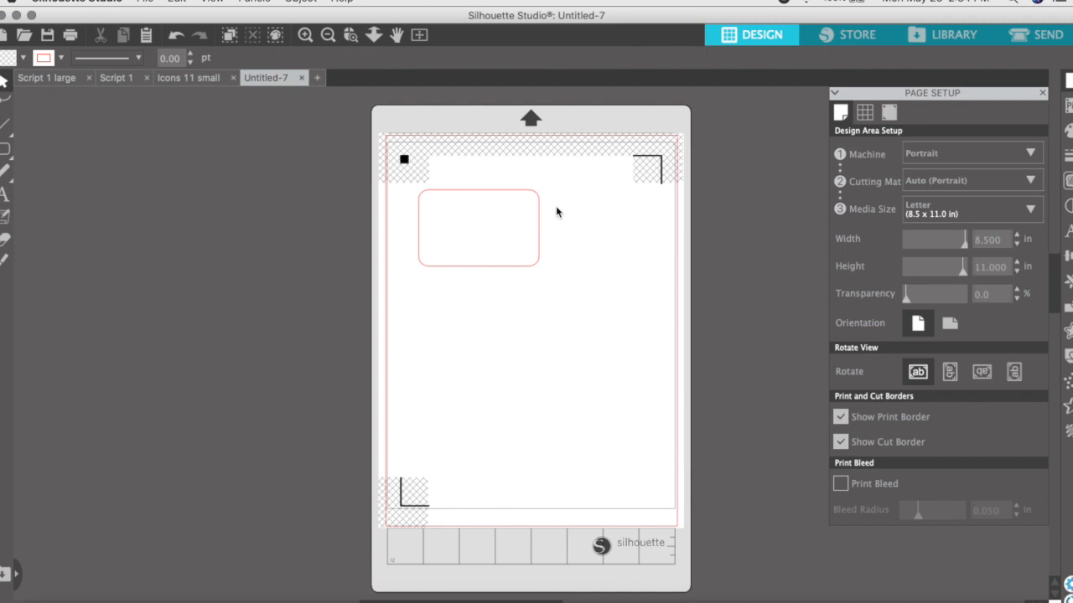
drag(540, 218, 533, 217)
click(536, 218)
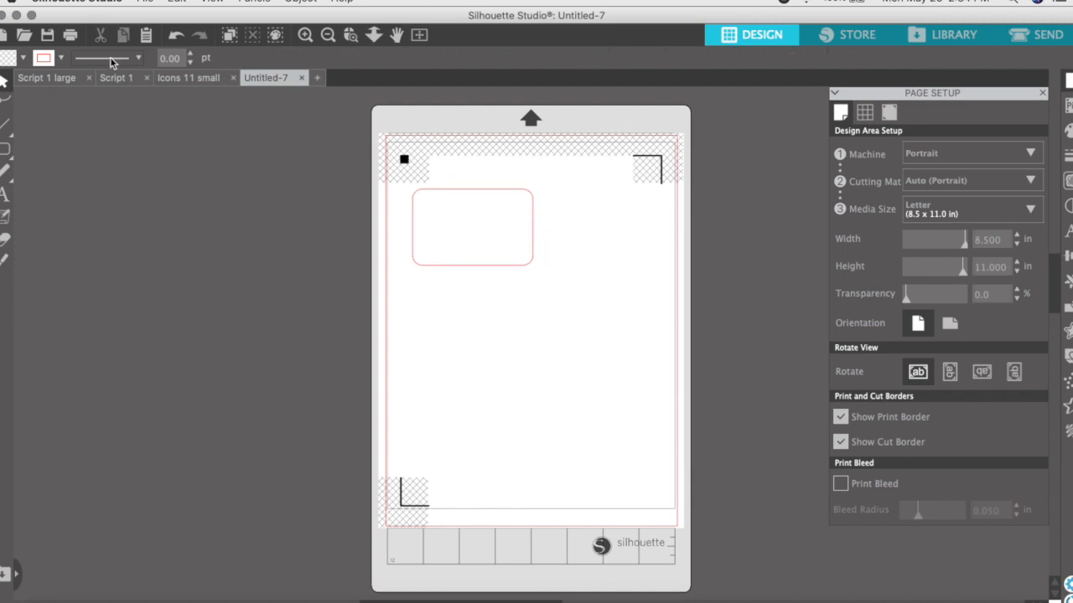
Change the rounded rectangle's line color to green
click(60, 57)
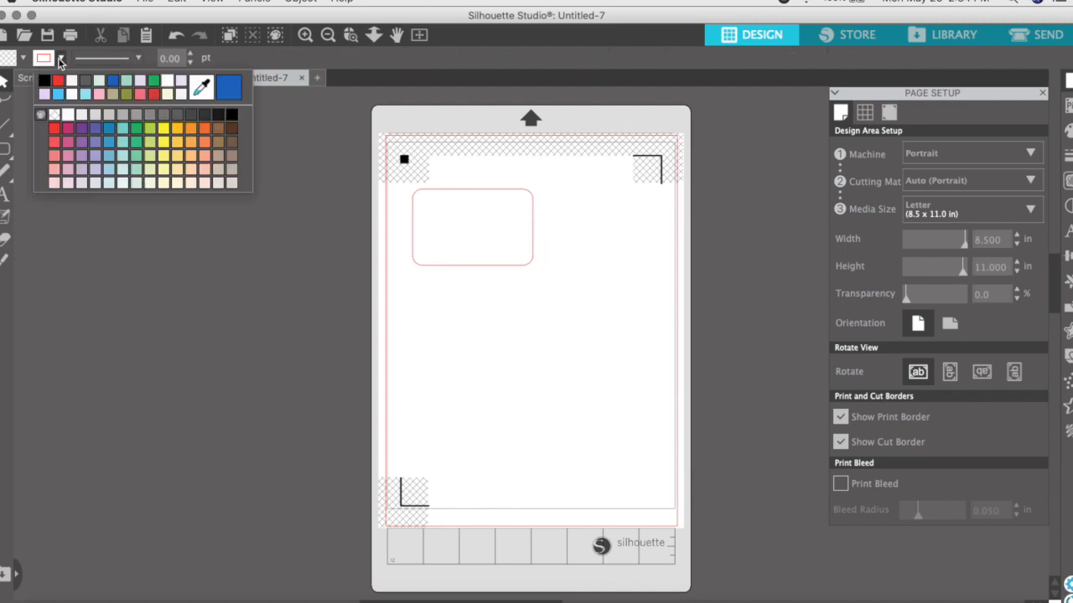
click(154, 80)
click(532, 245)
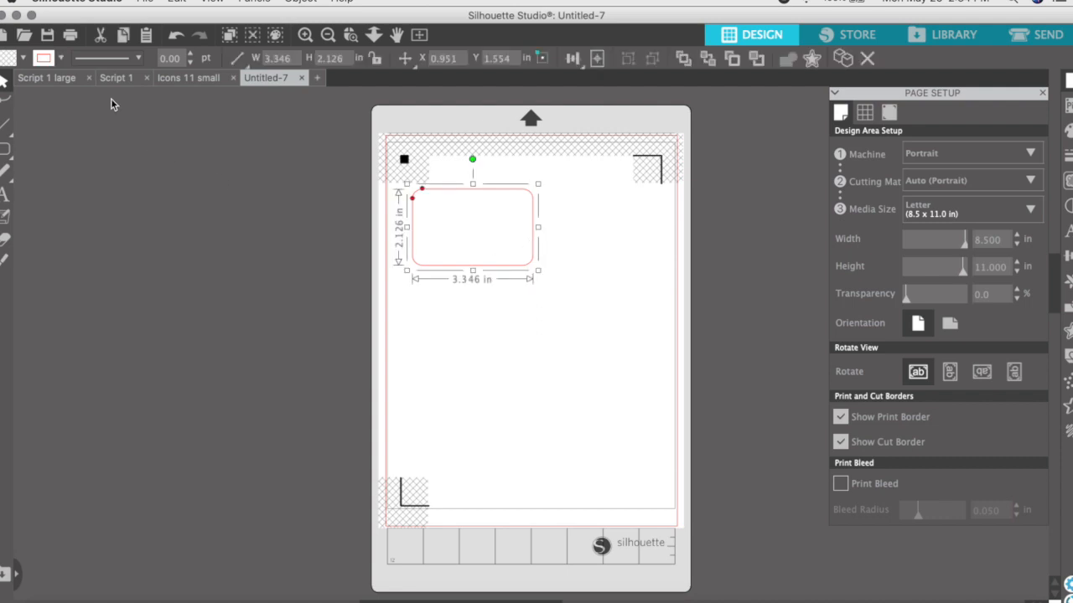
click(61, 58)
click(48, 84)
click(646, 349)
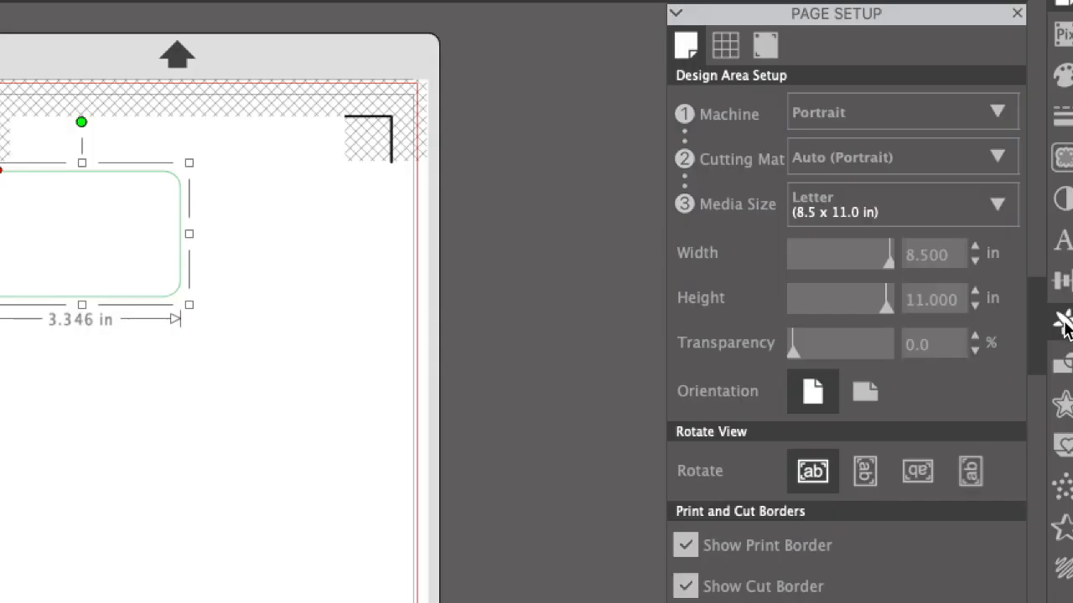
Duplicate the rounded rectangle to its right and nudge the copy to leave a narrow gap between them
click(1064, 325)
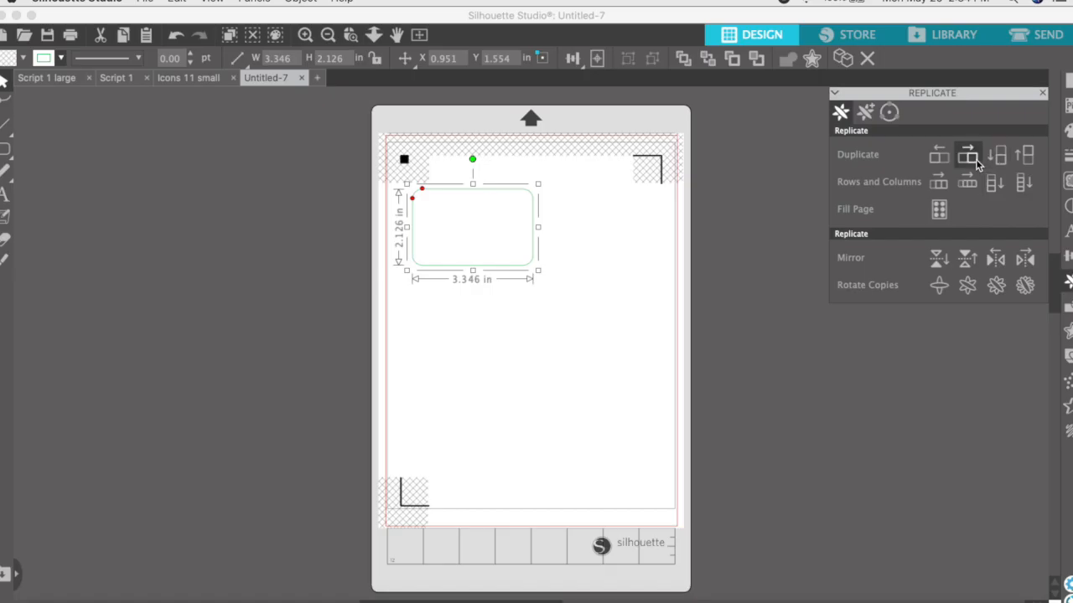
click(898, 148)
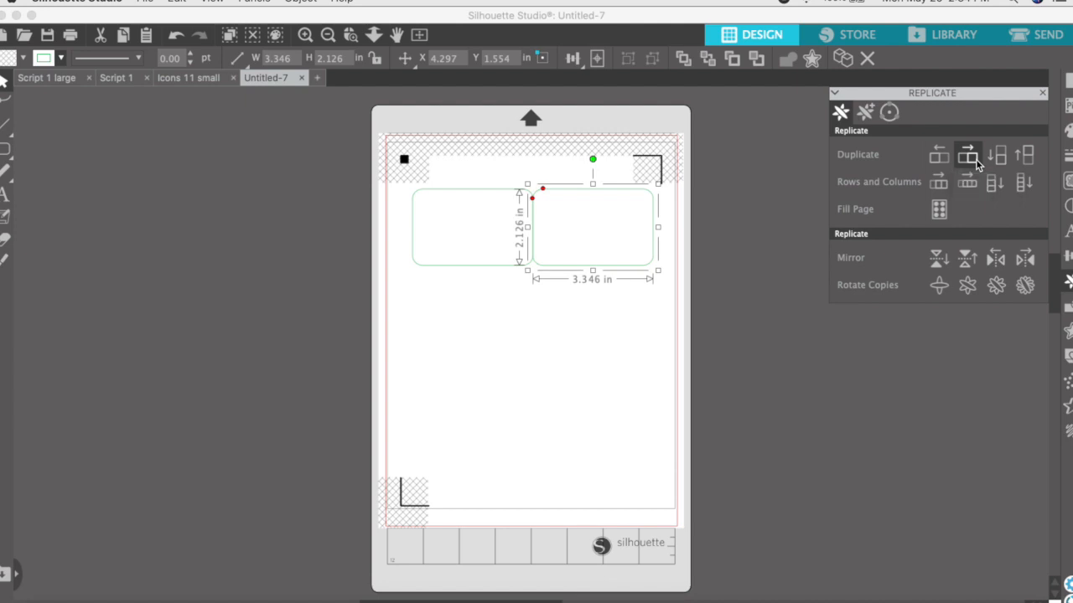
key(Right)
key(Right)
Move both rounded rectangles up together so they sit just below the upper registration marks
drag(664, 310, 460, 248)
drag(596, 272, 595, 265)
click(554, 342)
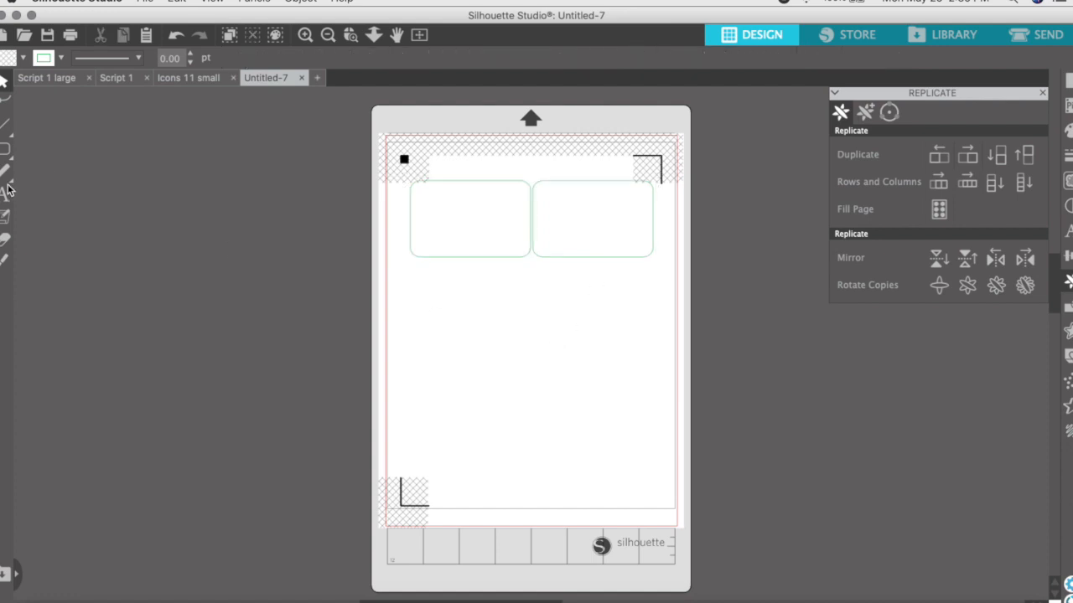
Draw a rectangular strip about 6.83 in wide and 0.32 in high across the upper edges of both rounded rectangles
click(4, 149)
click(21, 149)
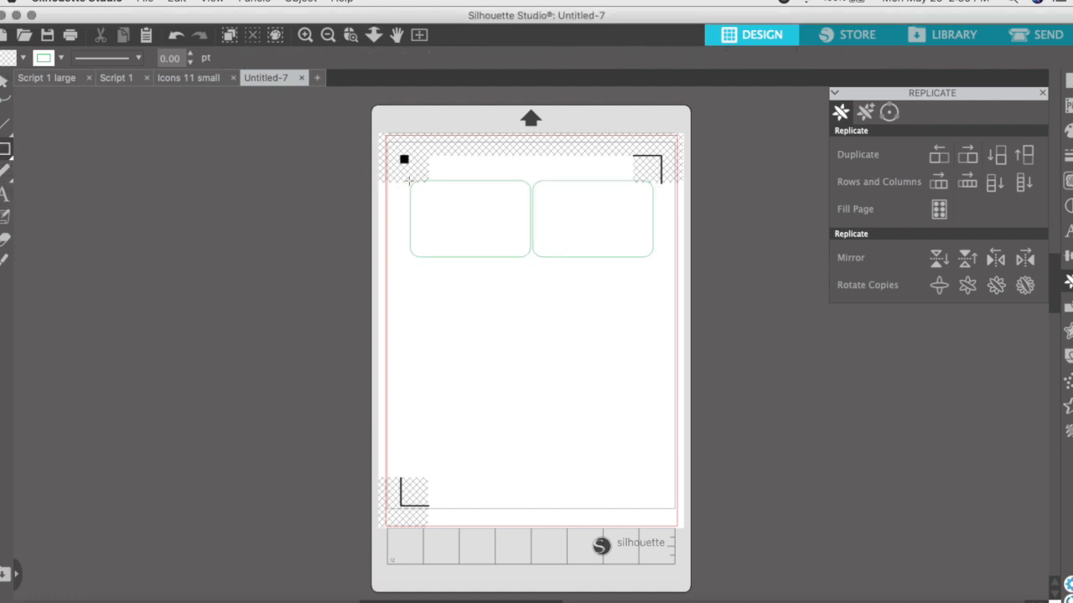
click(305, 34)
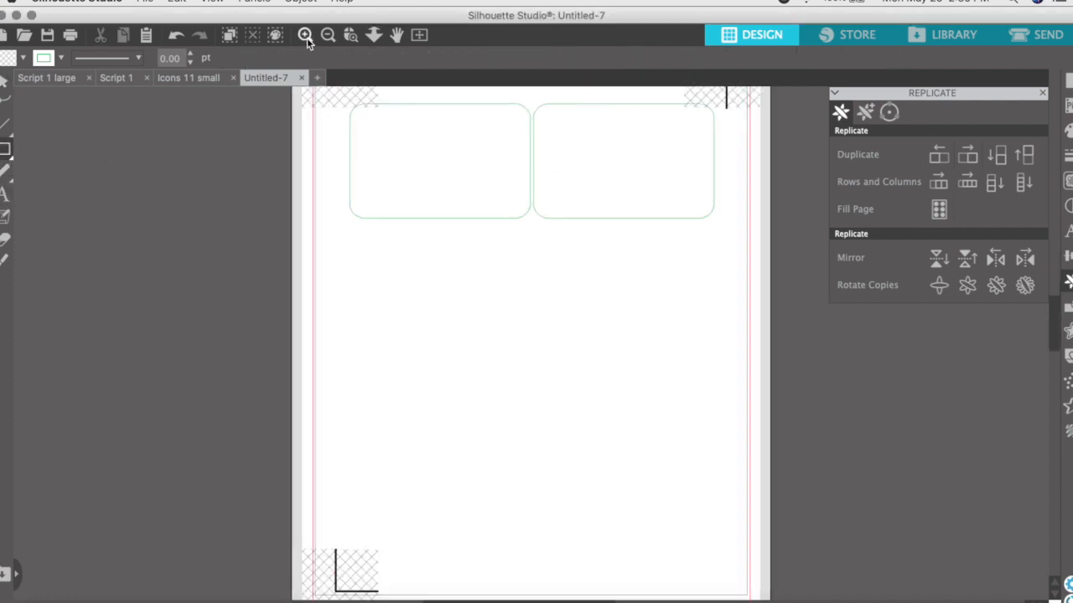
scroll(454, 265, up, 3)
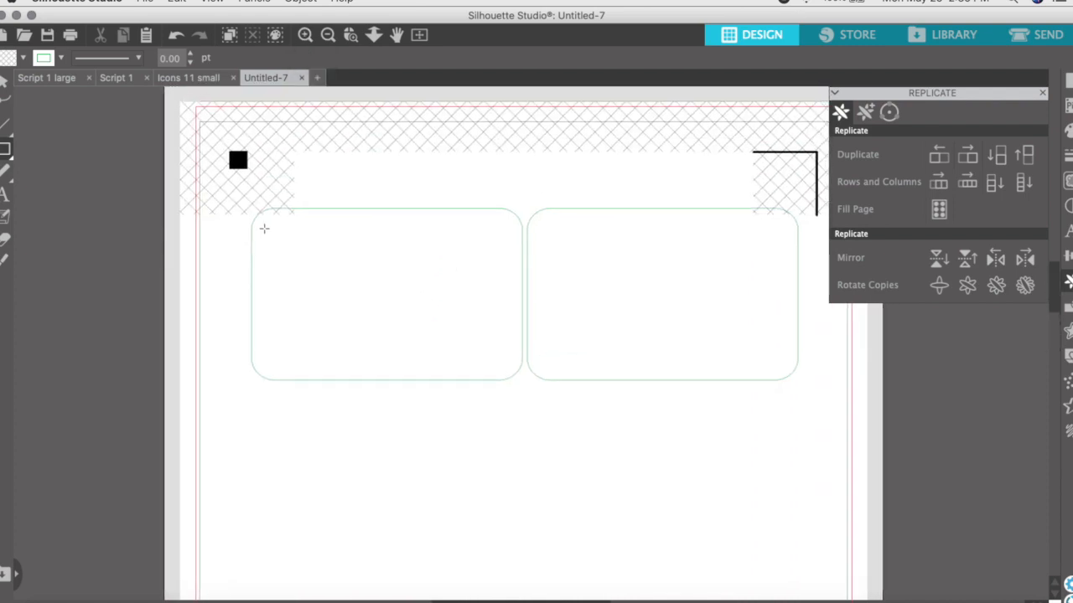
drag(249, 208, 802, 234)
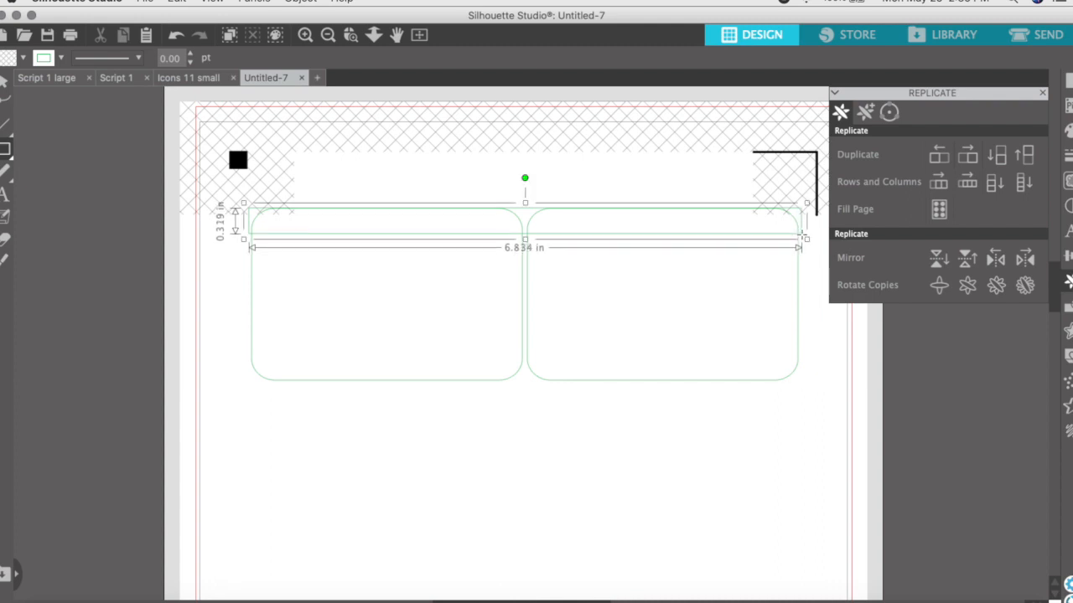
Set the header strip's line color and fill to light mint green
click(60, 59)
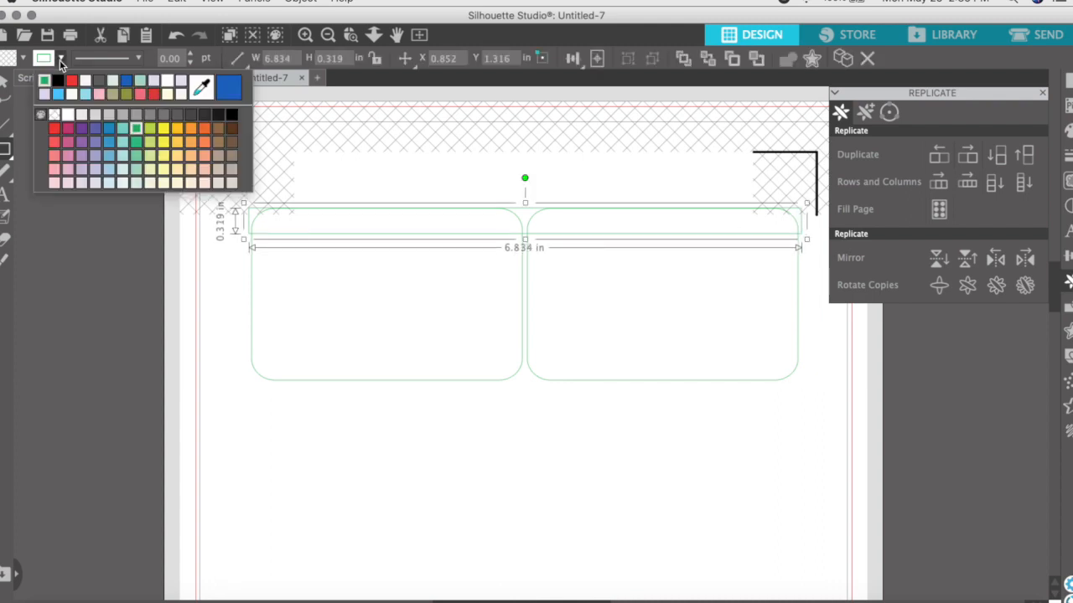
click(115, 79)
click(21, 61)
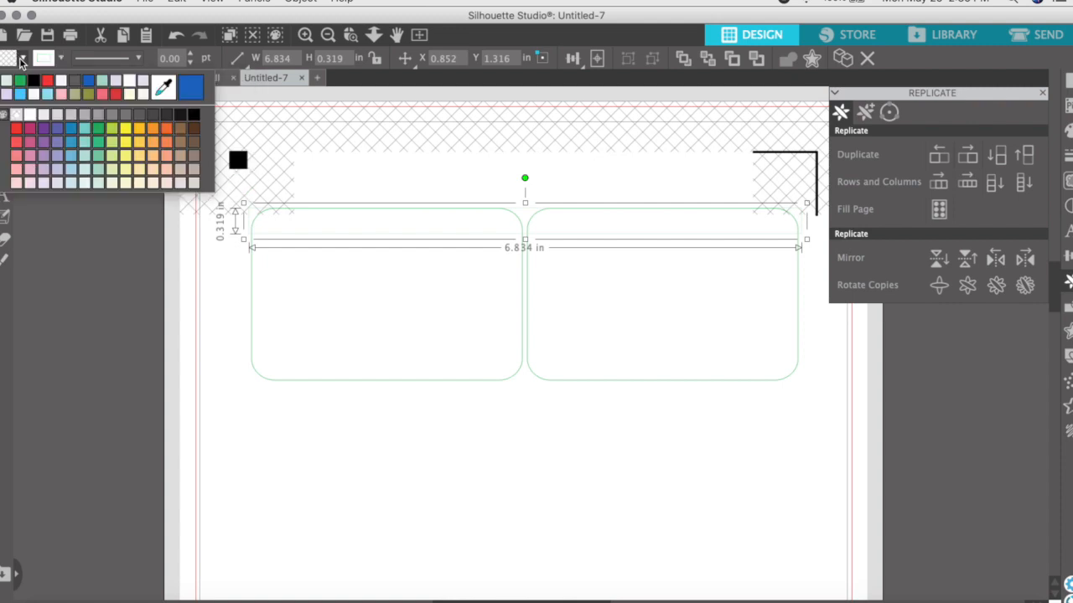
click(10, 80)
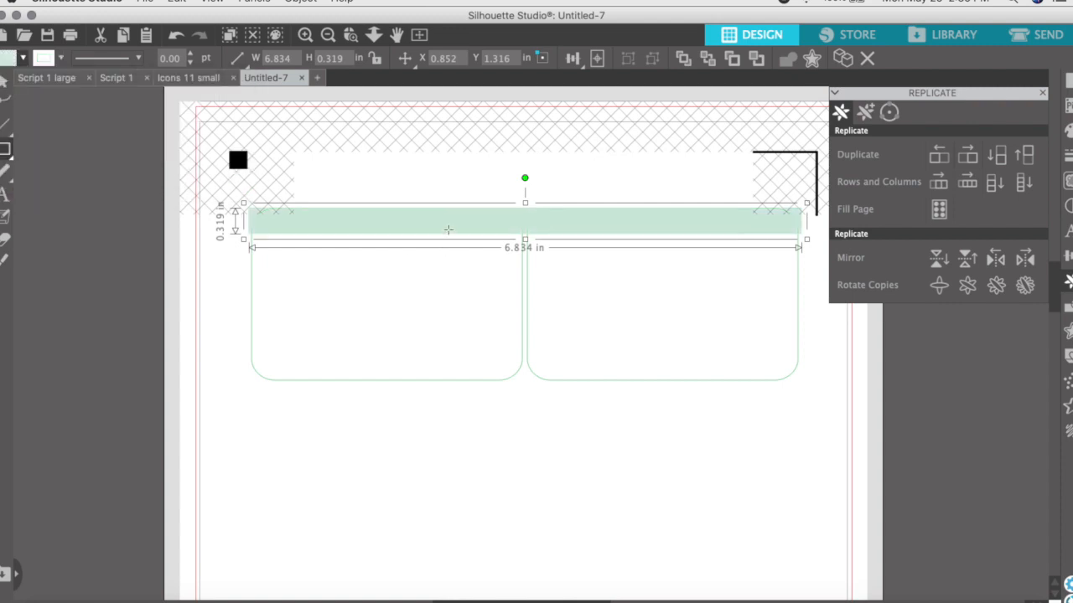
Send the mint strip to the back, behind the two rounded rectangles
click(3, 84)
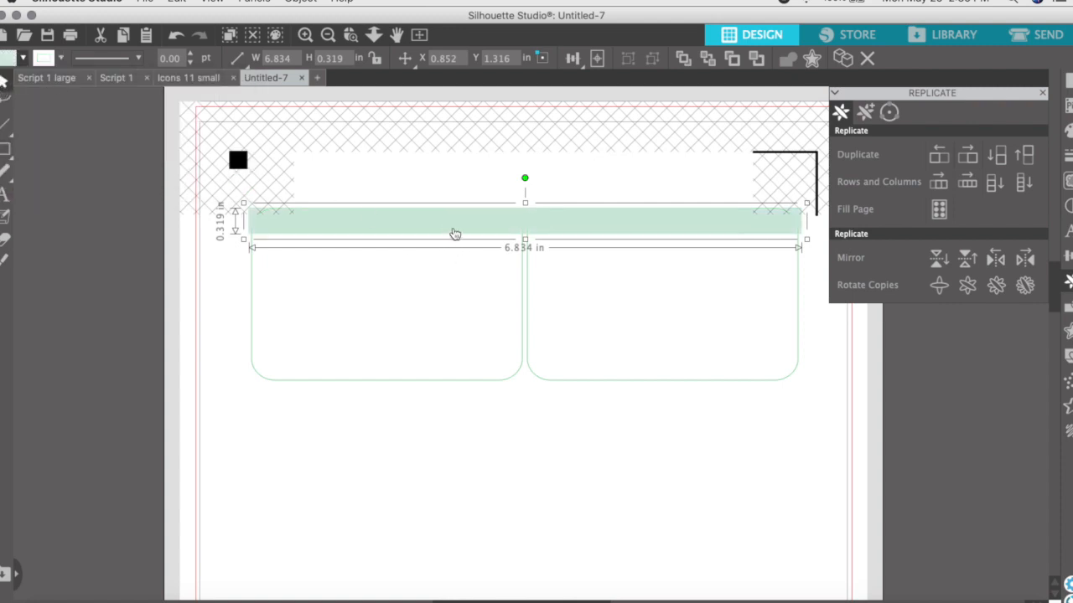
right_click(454, 233)
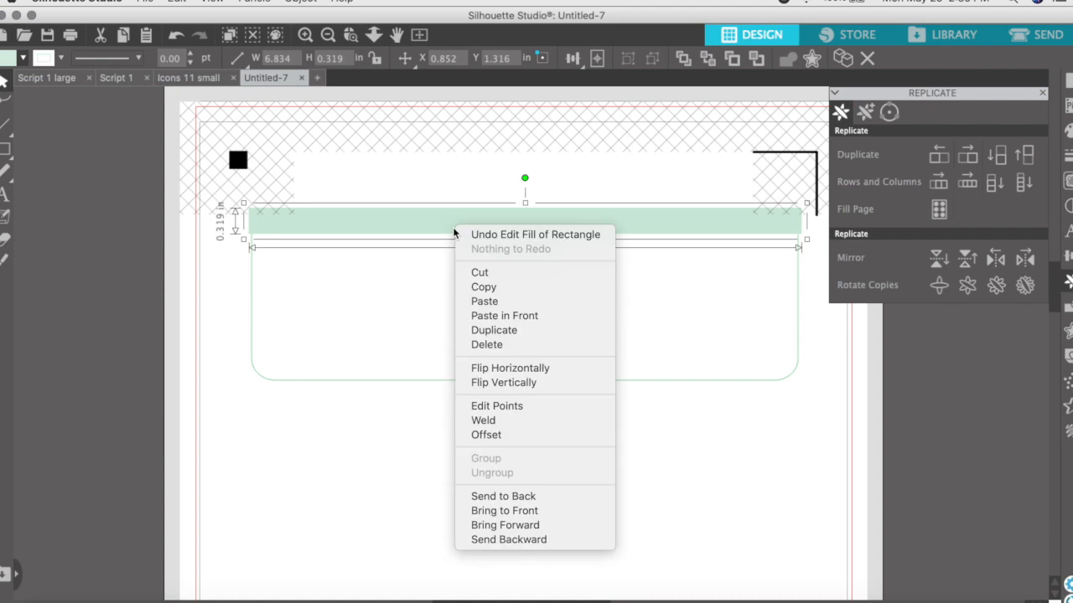
click(509, 497)
click(512, 504)
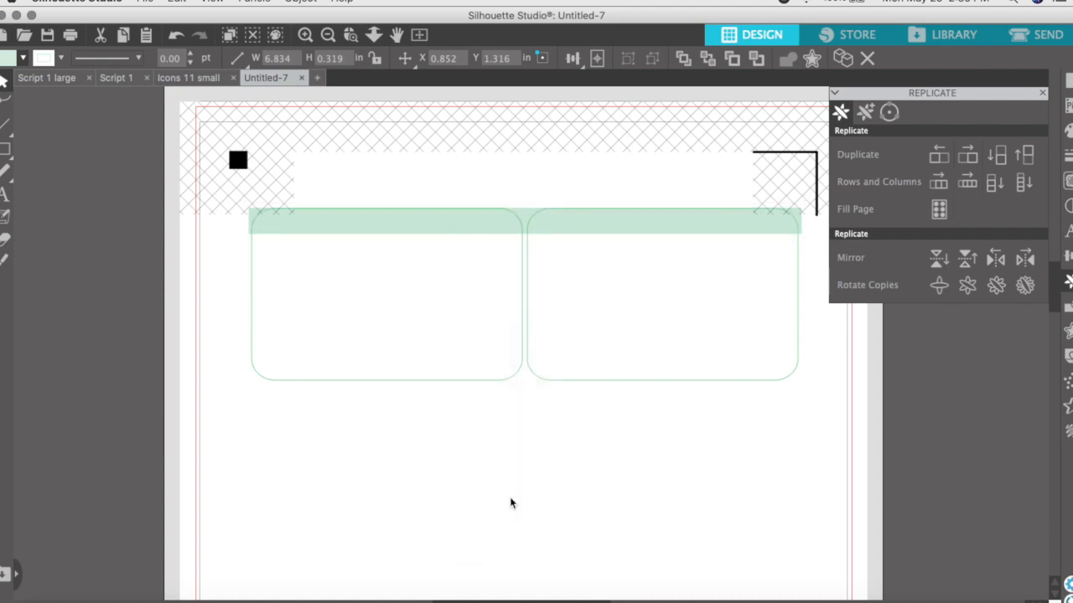
Add the text "pit.bull.mom.plans" below the rounded rectangles and shift it left across the page
click(5, 192)
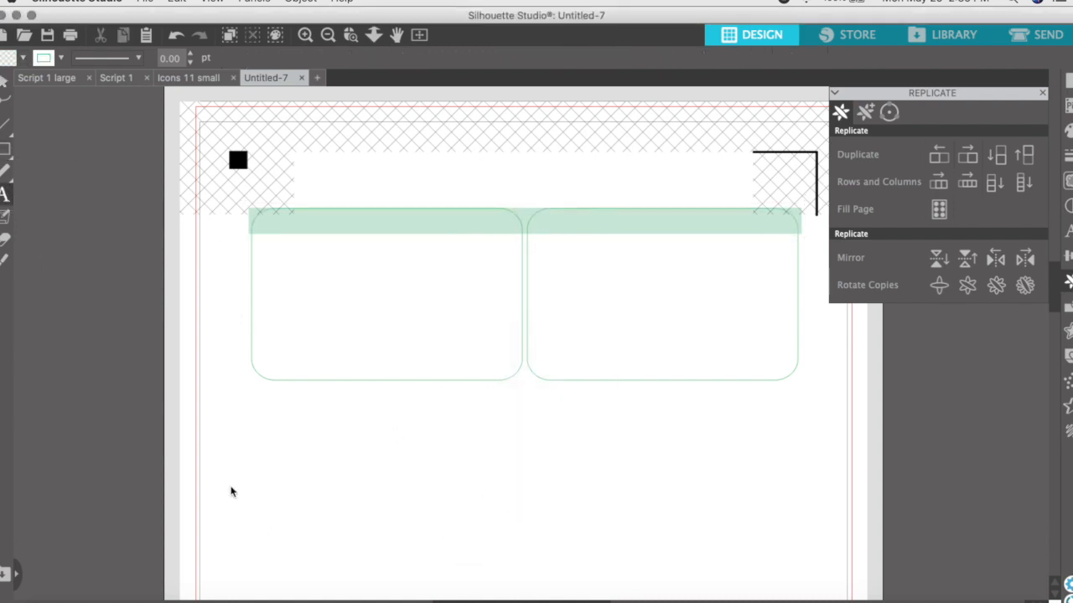
click(300, 453)
text(pit.bull.)
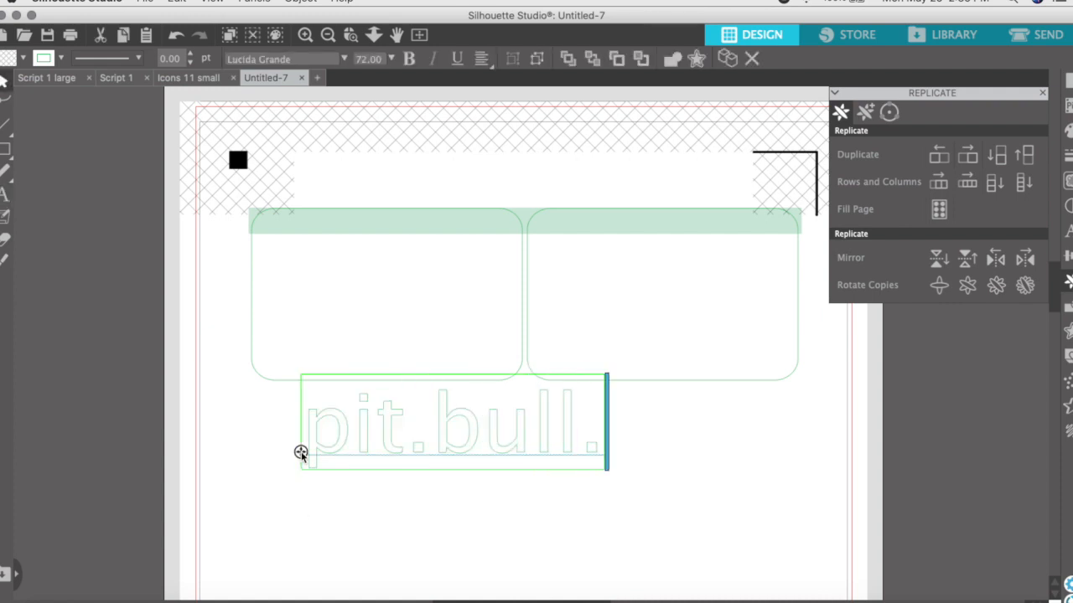
text(mom.plans)
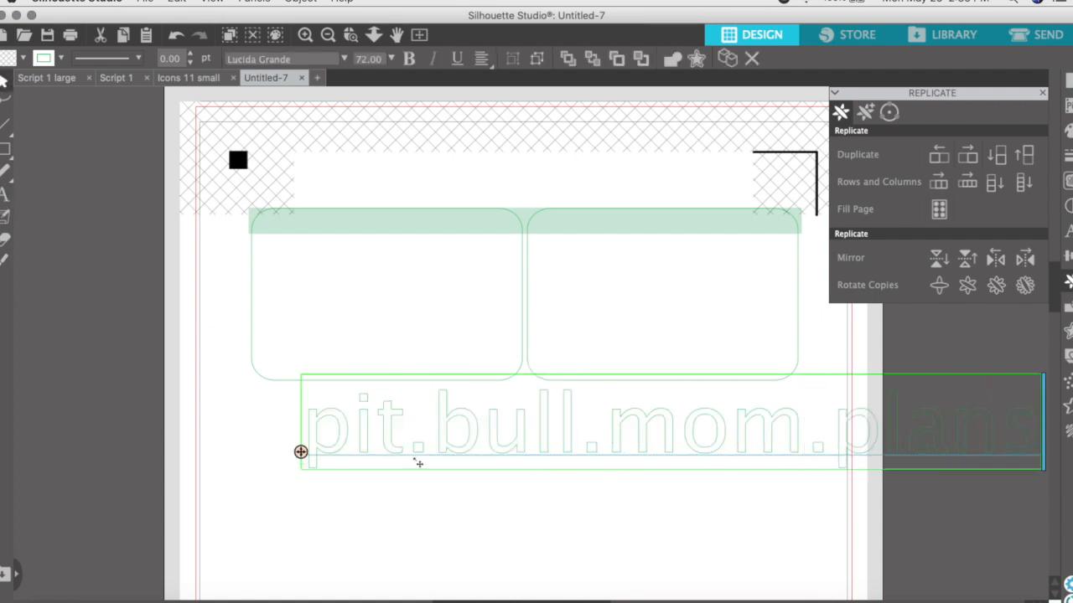
click(450, 515)
drag(419, 453, 314, 450)
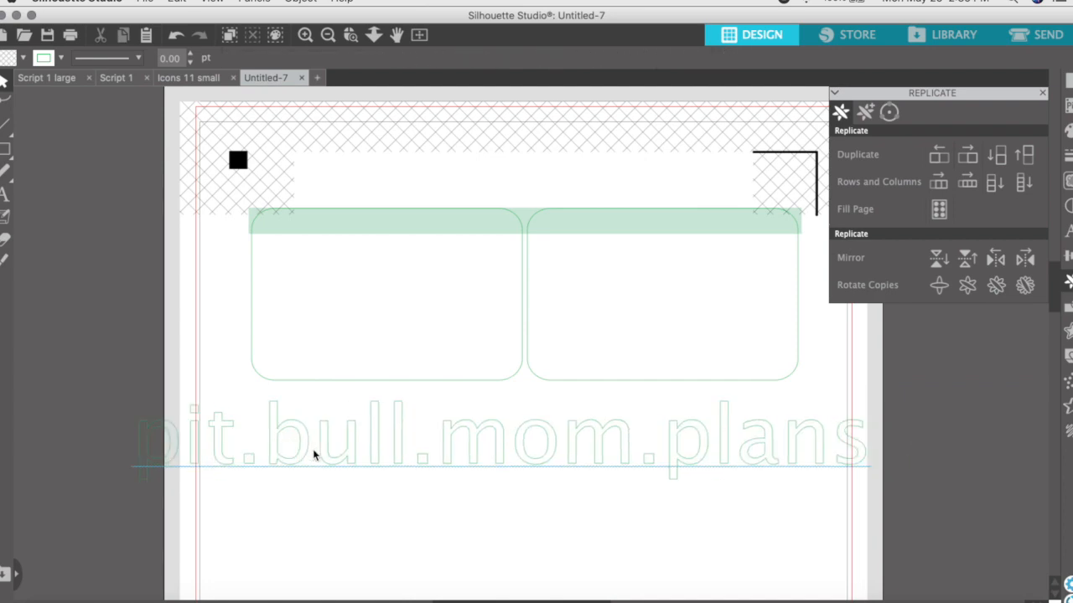
Set the "pit.bull.mom.plans" text's line color and fill to black
click(60, 59)
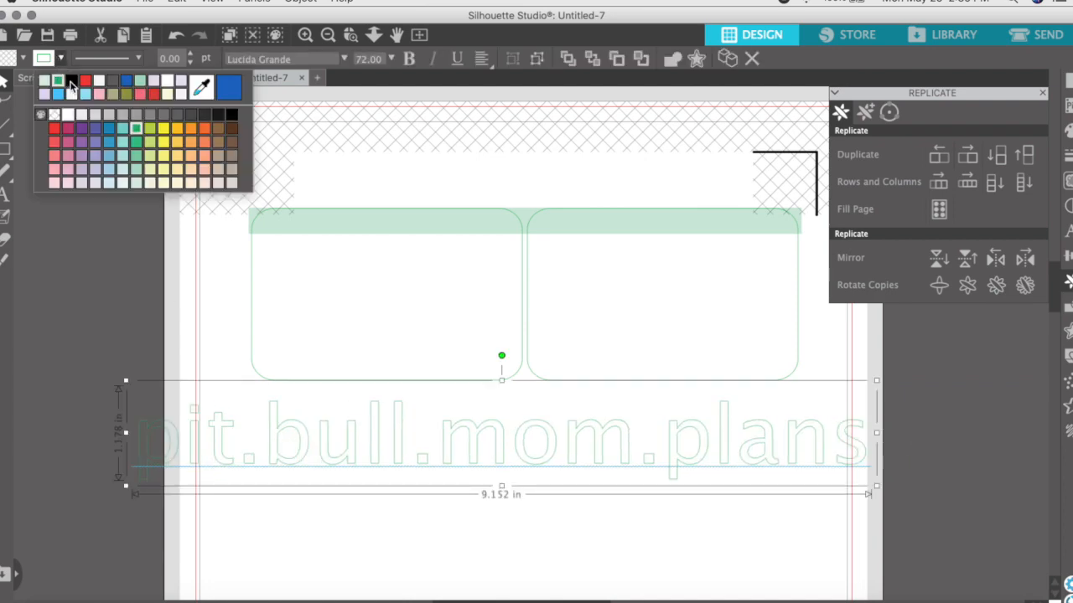
click(71, 84)
click(22, 59)
click(7, 80)
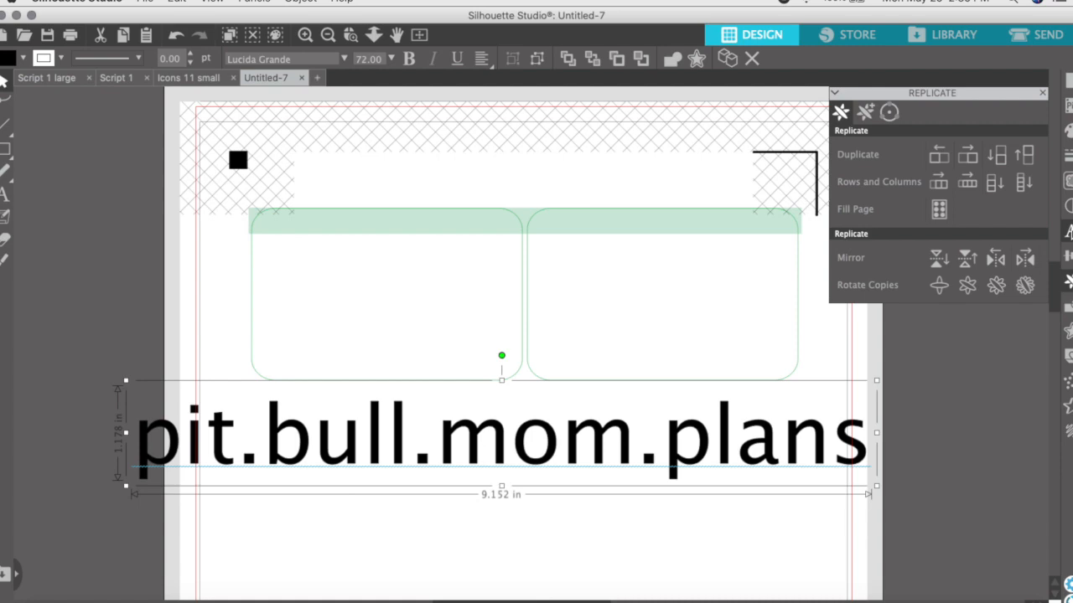
Change the "pit.bull.mom.plans" text's font to American Typewriter
click(1067, 232)
drag(906, 150, 835, 150)
text(american Typewriter)
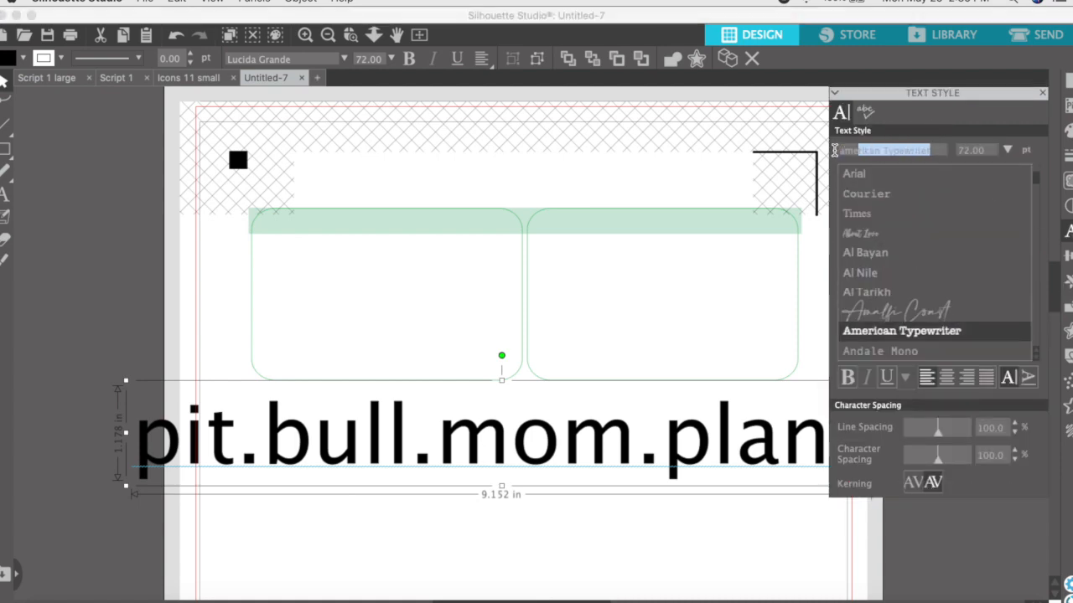
scroll(607, 527, right, 4)
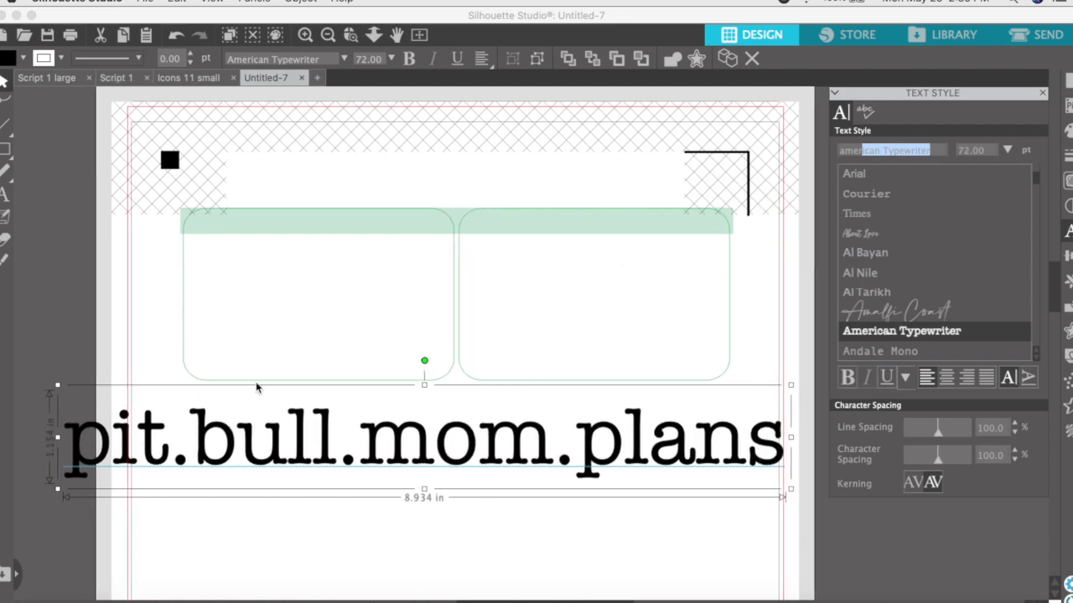
right_click(316, 456)
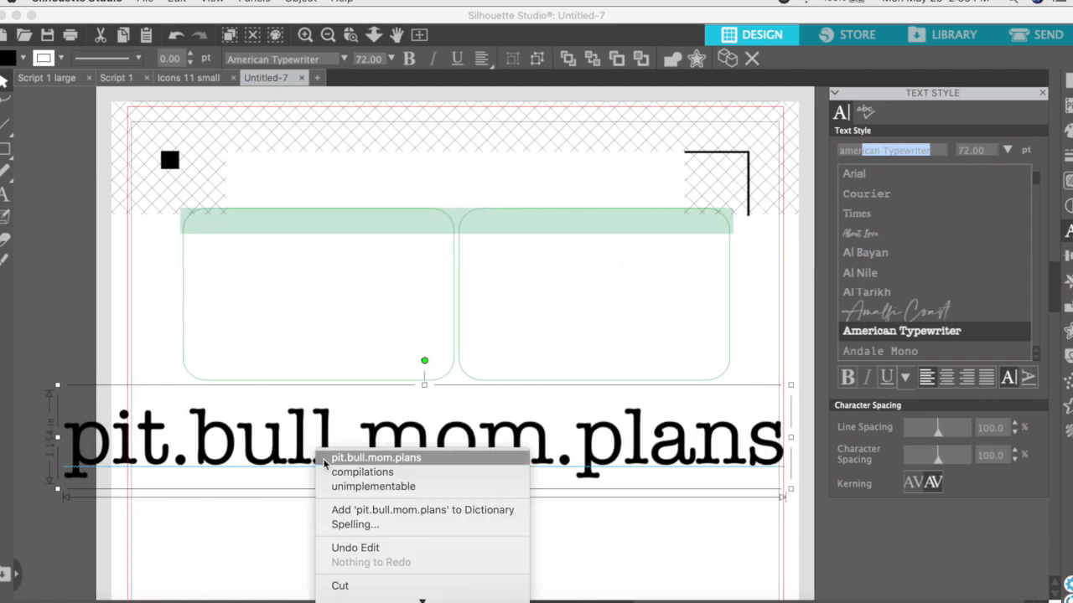
click(356, 510)
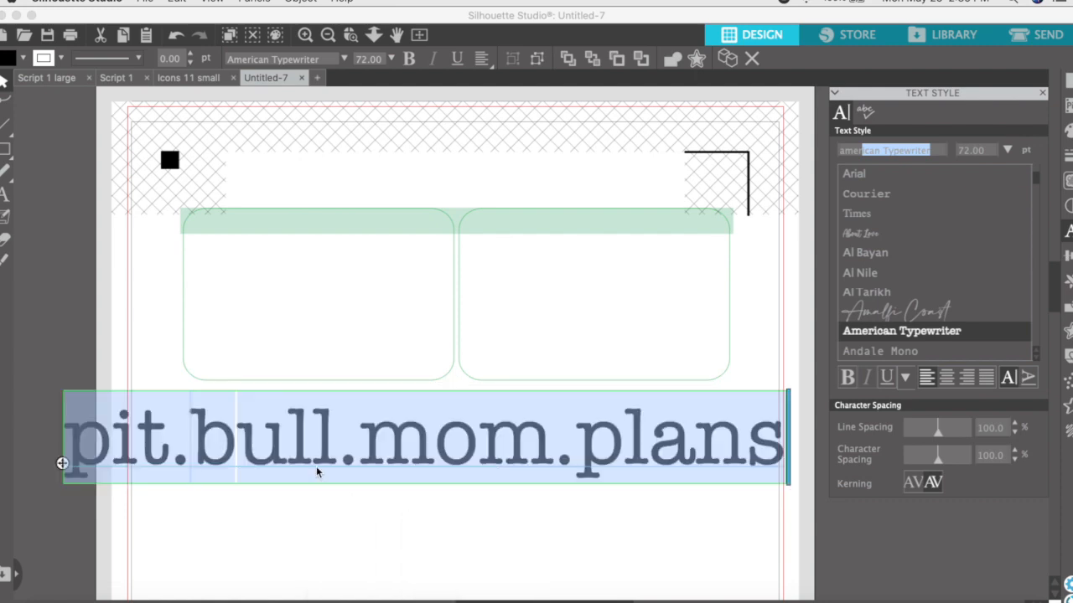
click(153, 347)
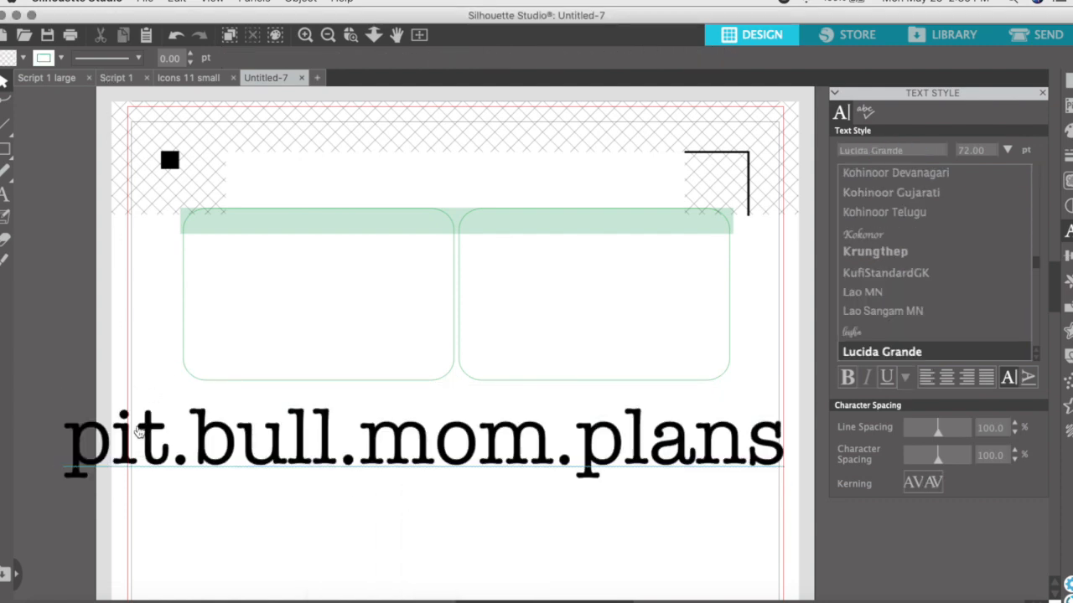
Change the "pit.bull.mom.plans" text's fill and line color to dark gray
click(148, 435)
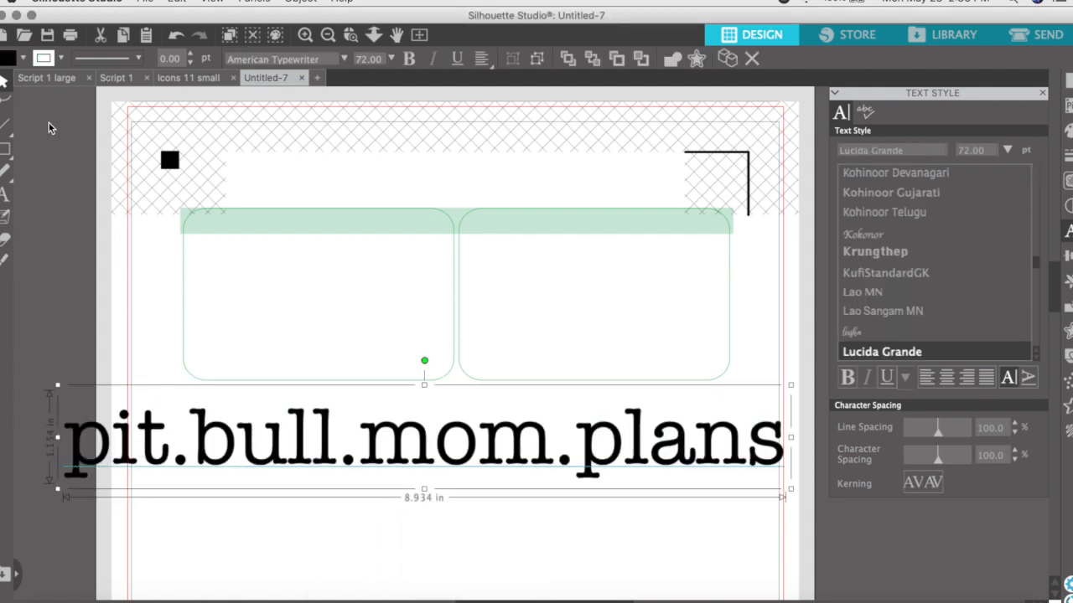
click(23, 58)
click(82, 83)
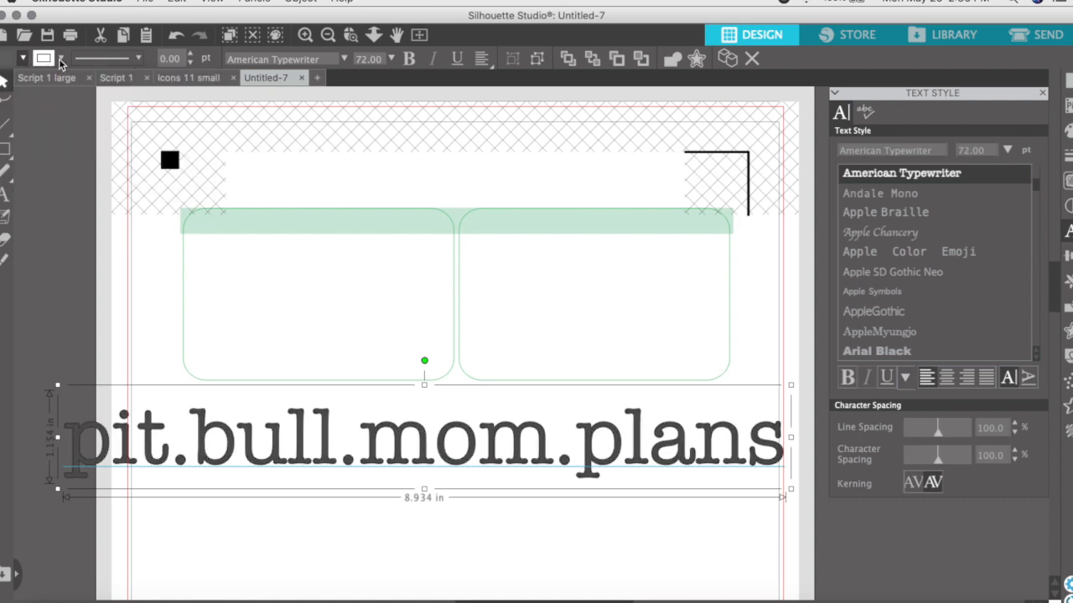
click(44, 58)
click(45, 82)
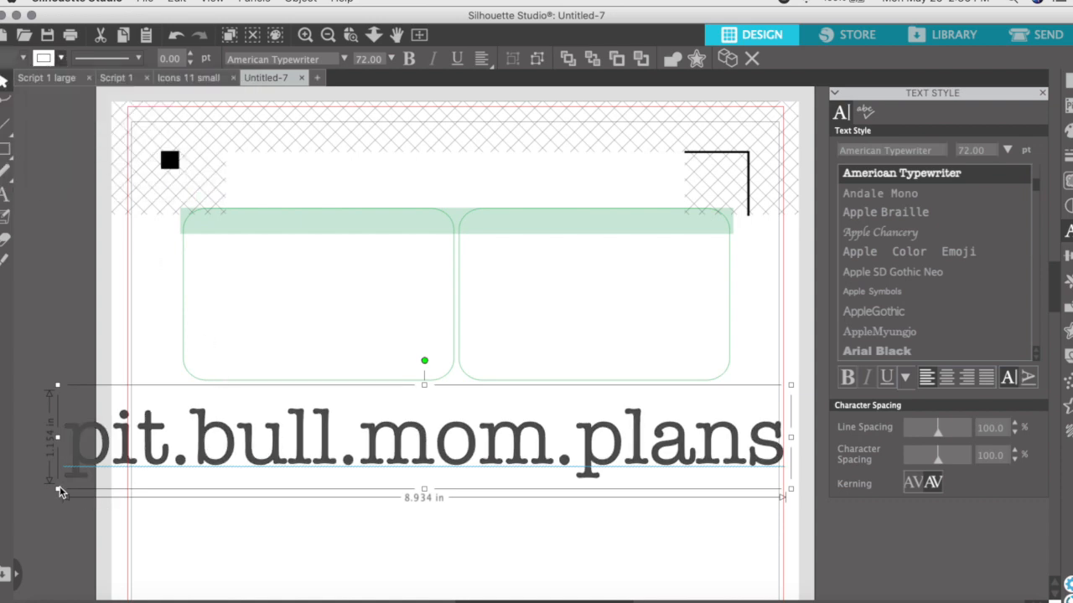
Scale the "pit.bull.mom.plans" text down to about 2.26 in wide, fitting it in the first rounded rectangle's header strip
drag(57, 490, 258, 239)
click(316, 155)
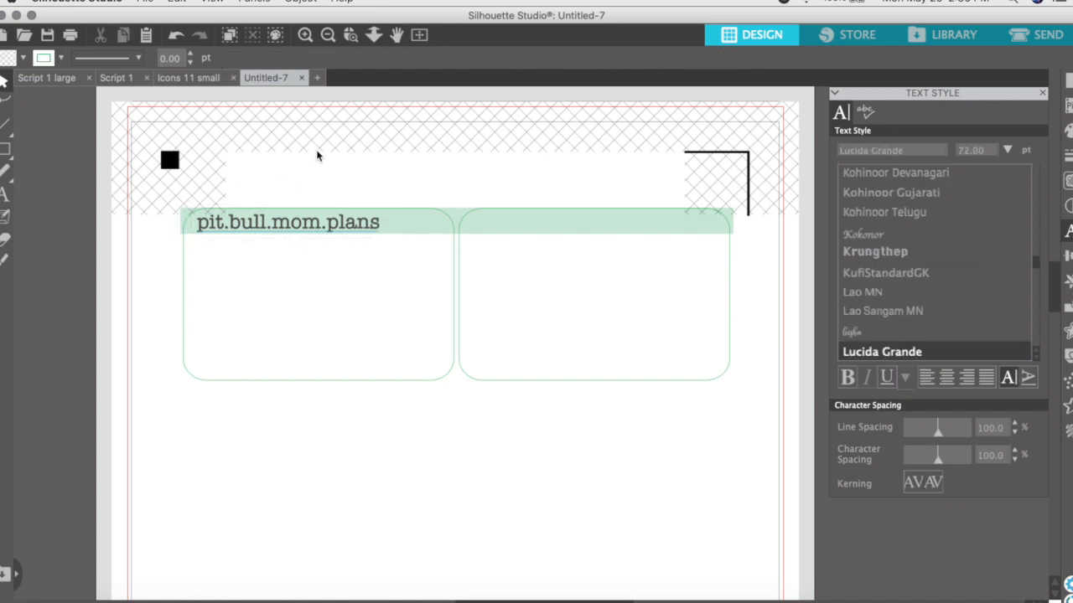
Duplicate the "pit.bull.mom.plans" text to the right
double_click(306, 228)
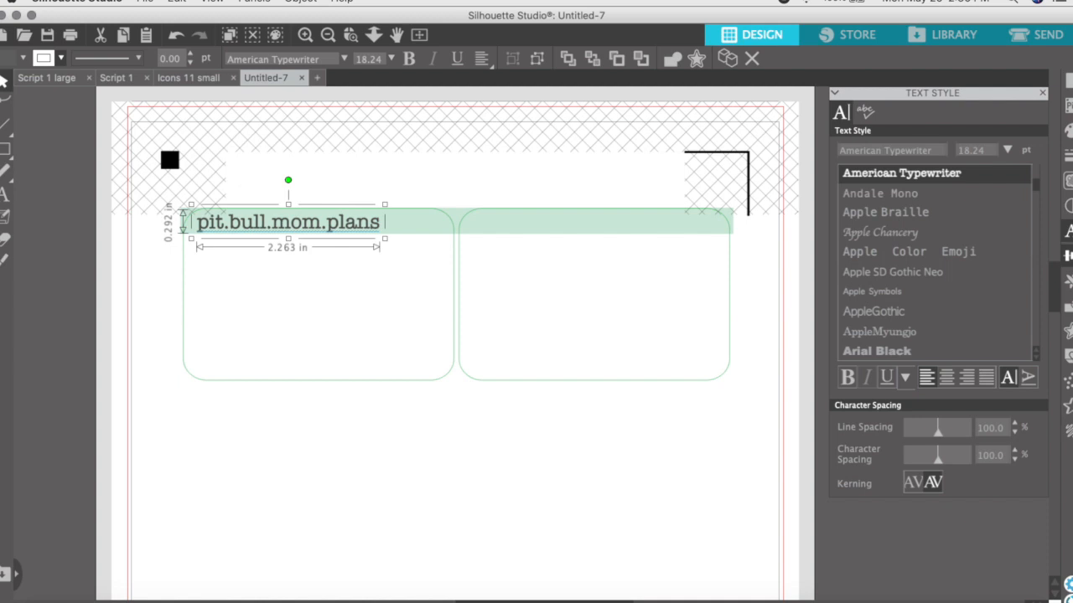
click(1067, 255)
click(1067, 281)
click(967, 154)
Nudge the copied text into the second rectangle's header strip, near its left end, matching the first label's placement
key(Right)
key(Right)
key(Right)
key(Right)
key(Right)
key(Right)
key(Right)
key(Right)
key(Right)
key(Right)
key(Right)
key(Right)
key(Right)
key(Right)
key(Right)
key(Right)
key(Right)
key(Right)
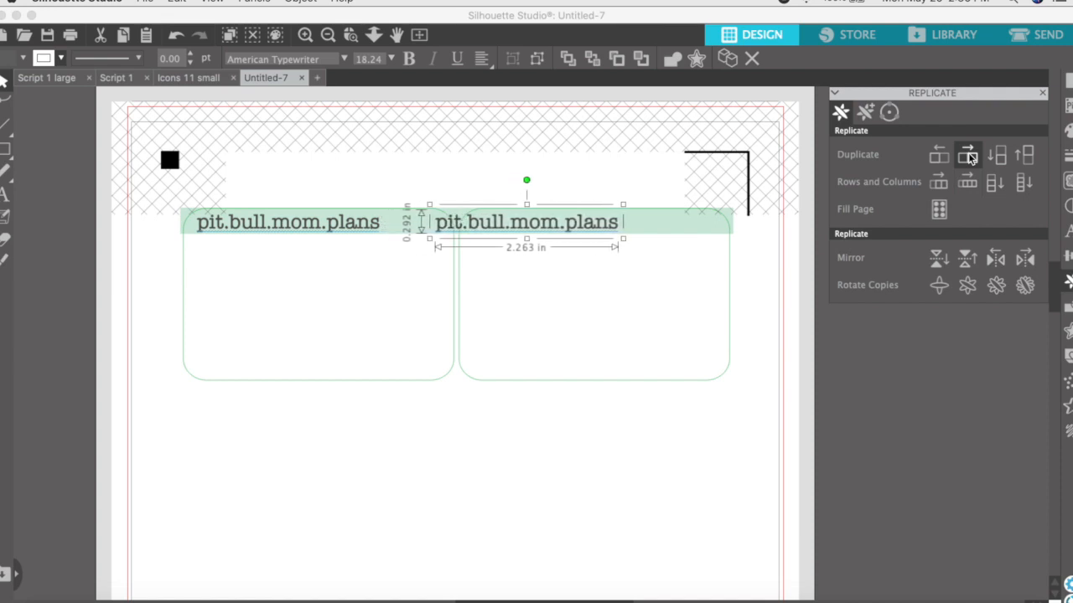
key(Right)
key(Right)
key(Right)
key(Right)
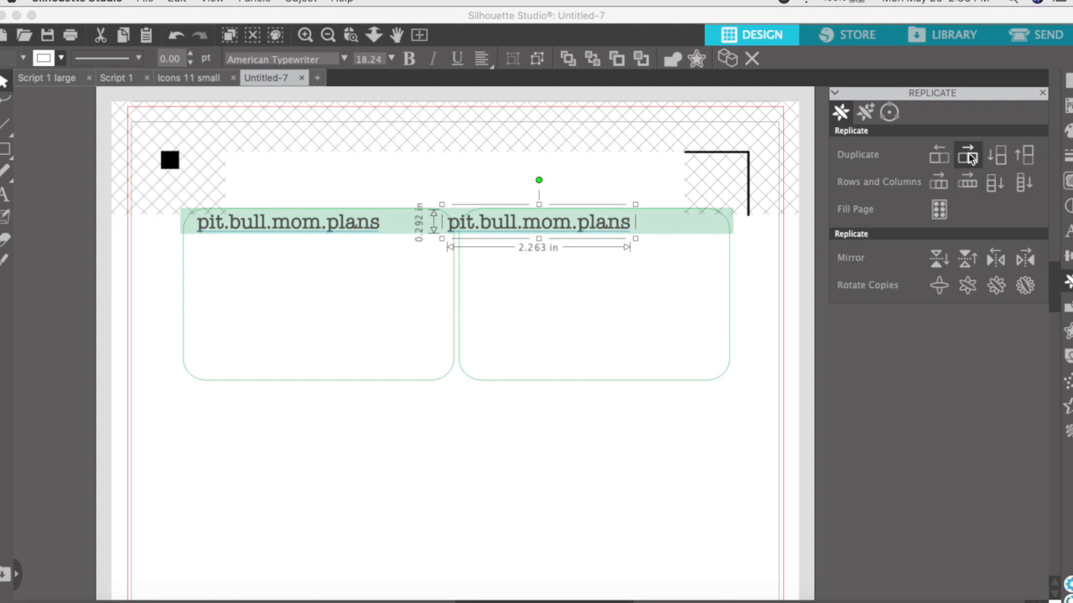
key(Right)
key(Right)
key(Right)
key(Right)
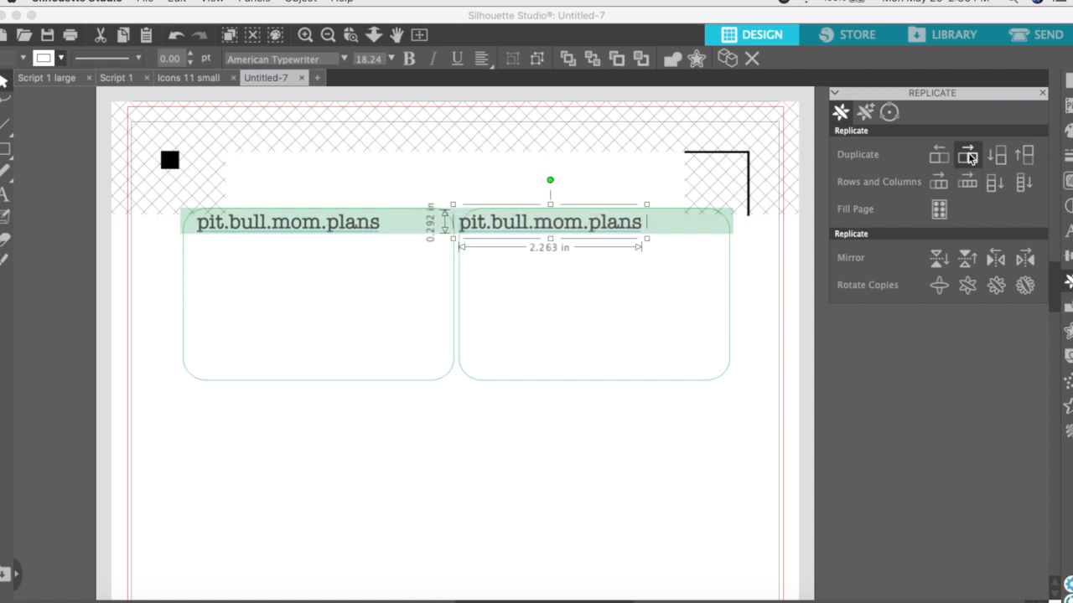
key(Right)
key(Right)
key(Right)
key(Right)
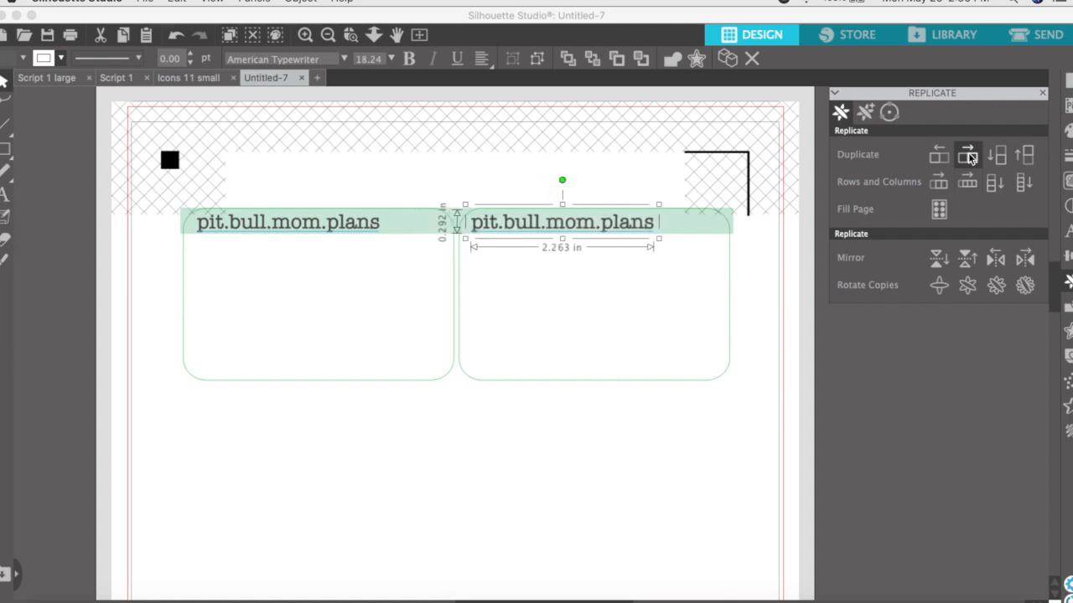
key(Right)
key(Right)
key(Right)
key(Right)
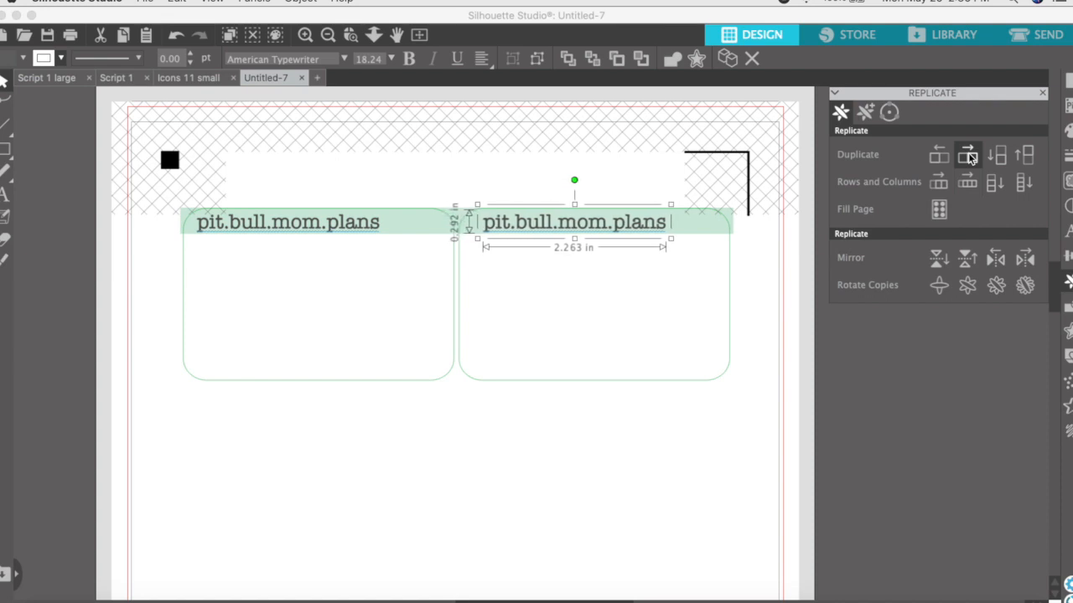
key(Right)
key(Right)
key(Right)
key(Right)
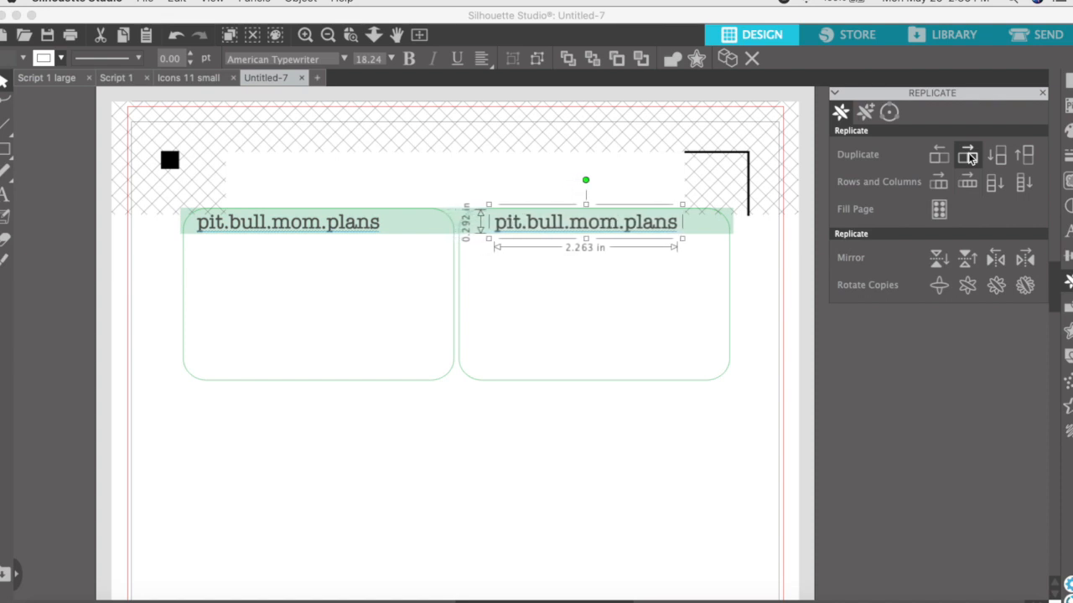
key(Left)
key(Left)
key(Left)
key(Left)
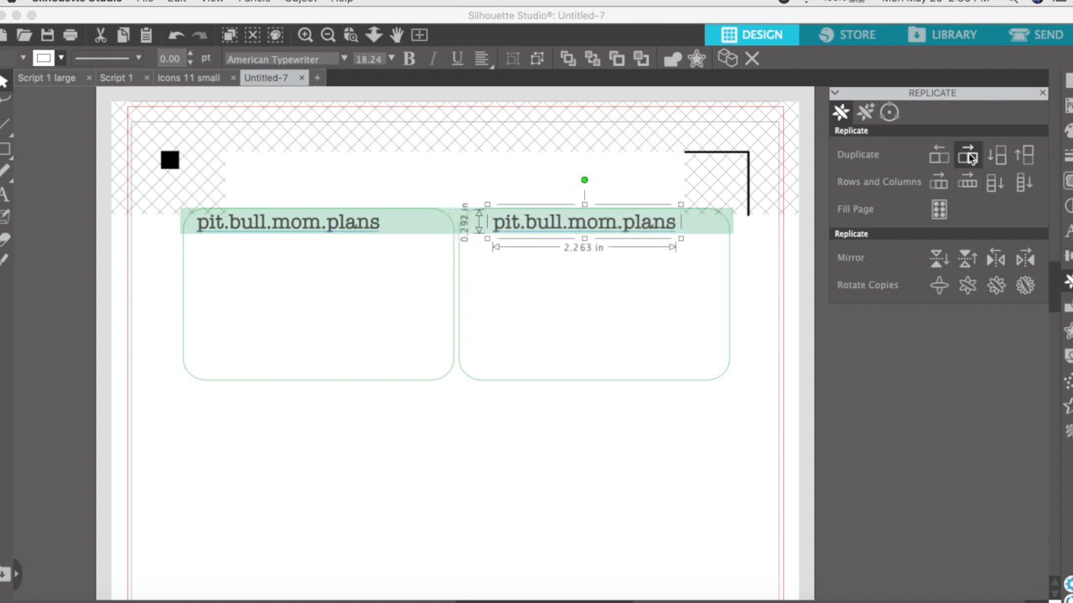
key(Left)
key(Left)
key(Left)
key(Left)
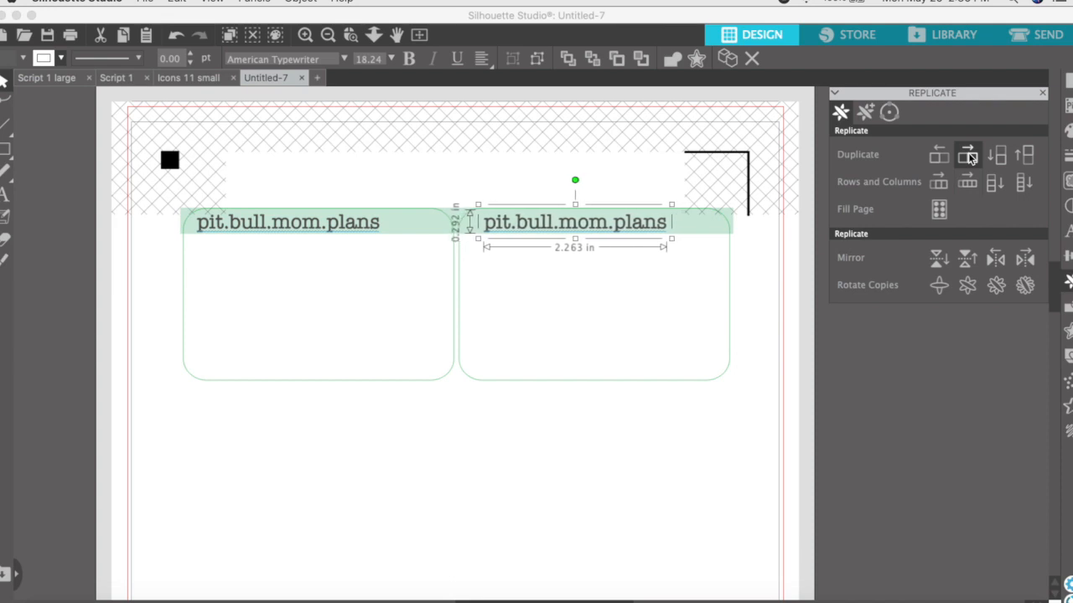
key(Left)
key(Left)
key(Left)
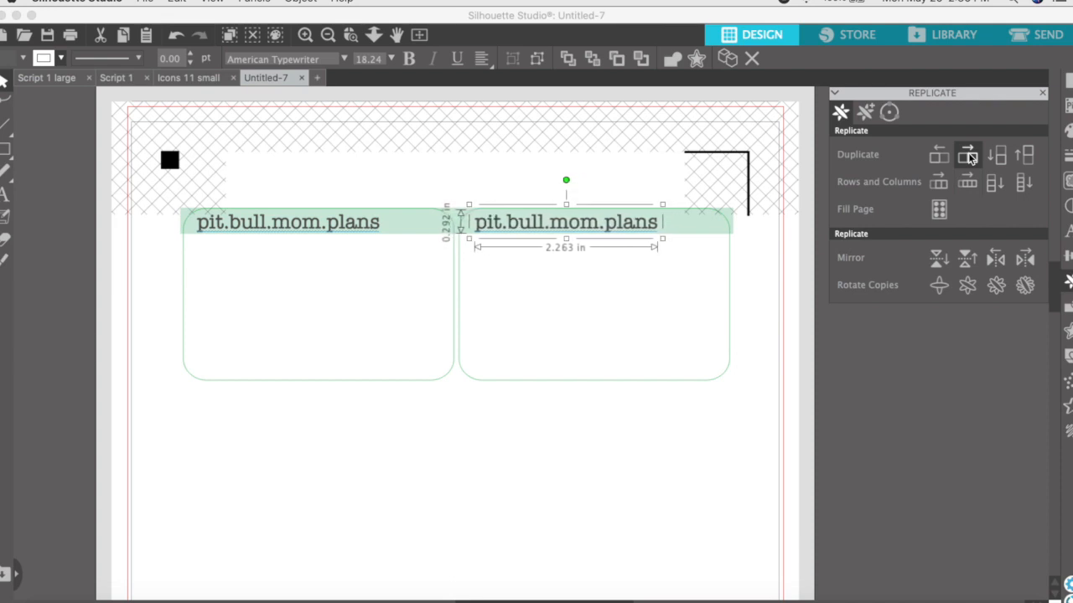
click(425, 155)
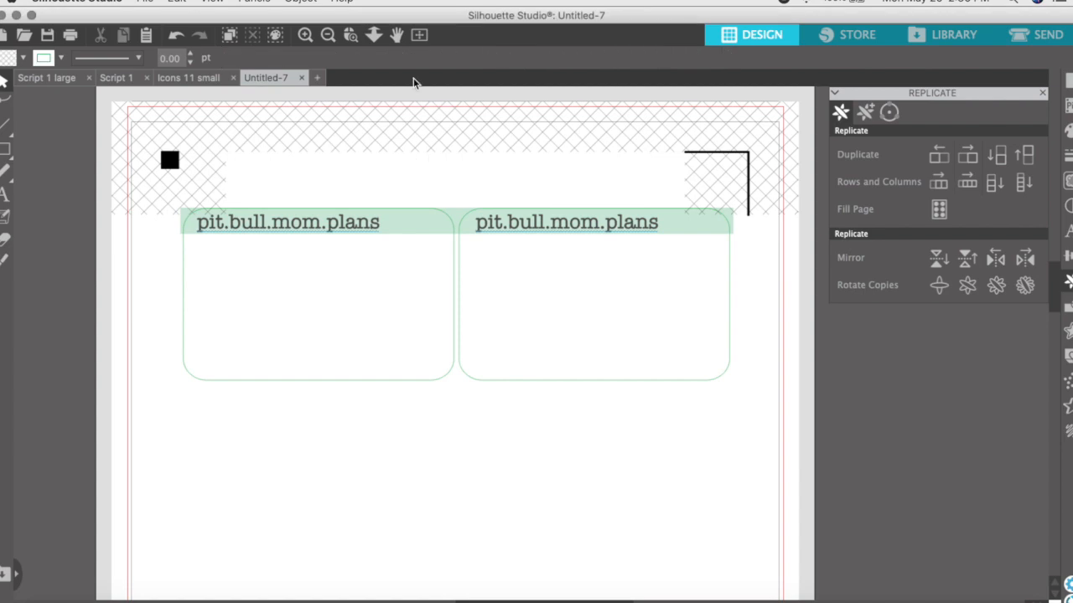
Group both labelled rounded rectangles with their header strips and text
click(328, 35)
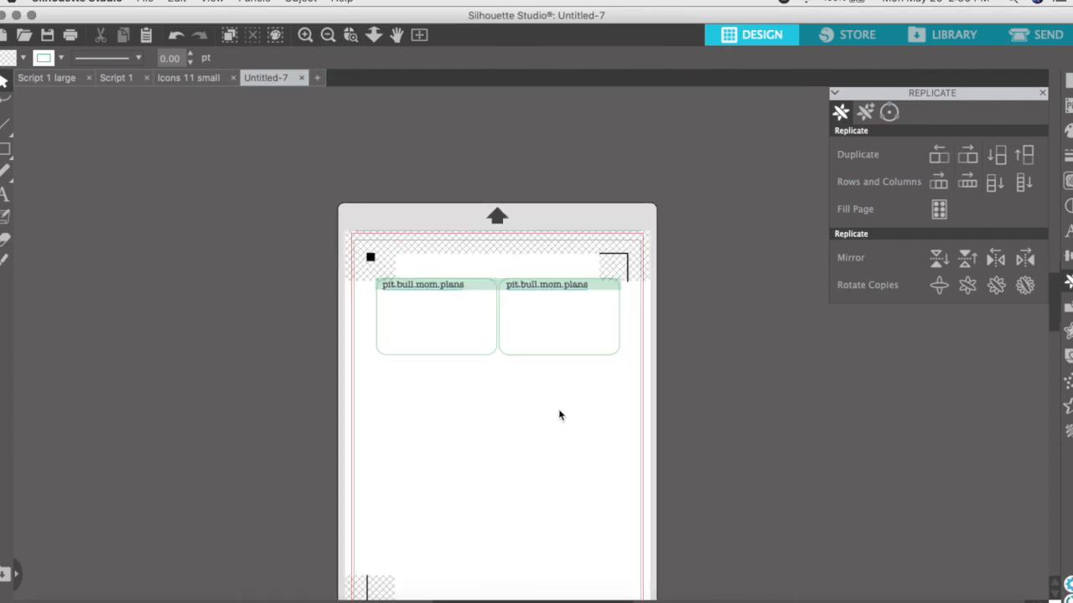
drag(623, 309, 359, 180)
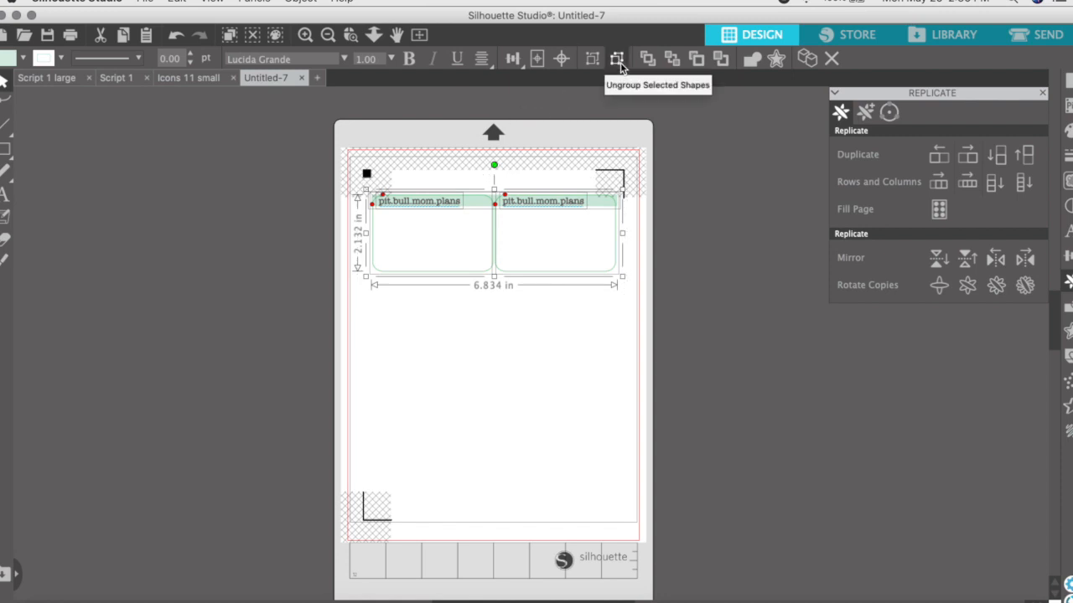
click(594, 64)
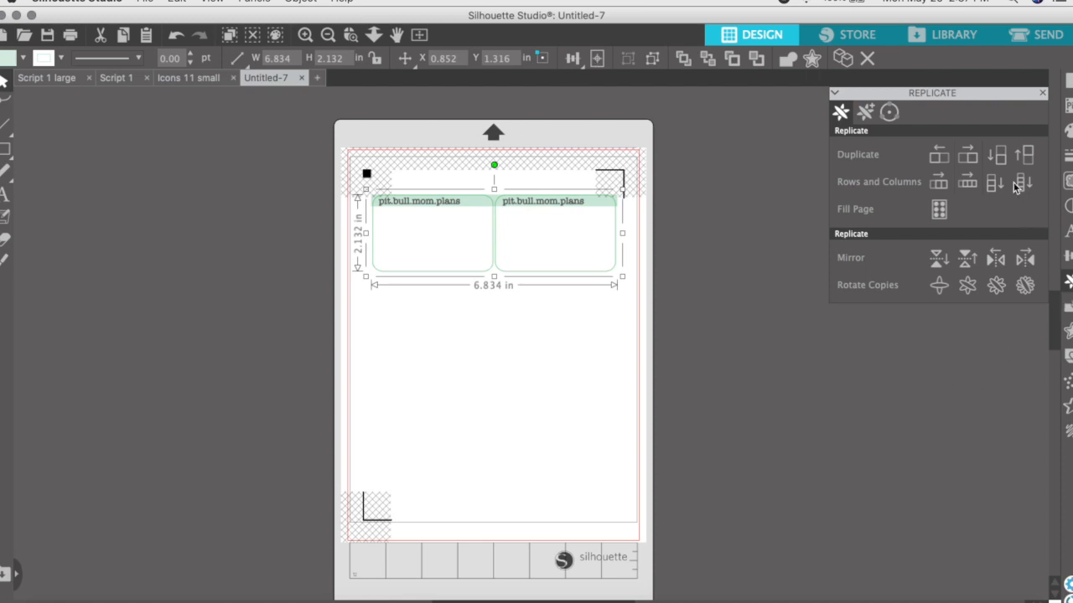
Duplicate the grouped sticker row downward three times to fill the page with four rows
click(1000, 159)
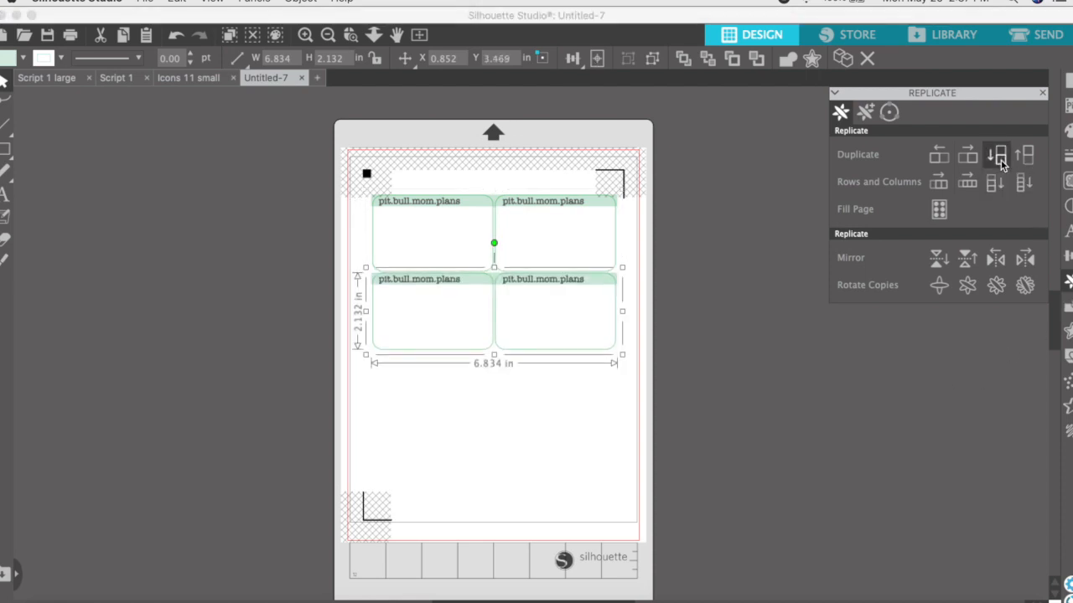
click(1001, 160)
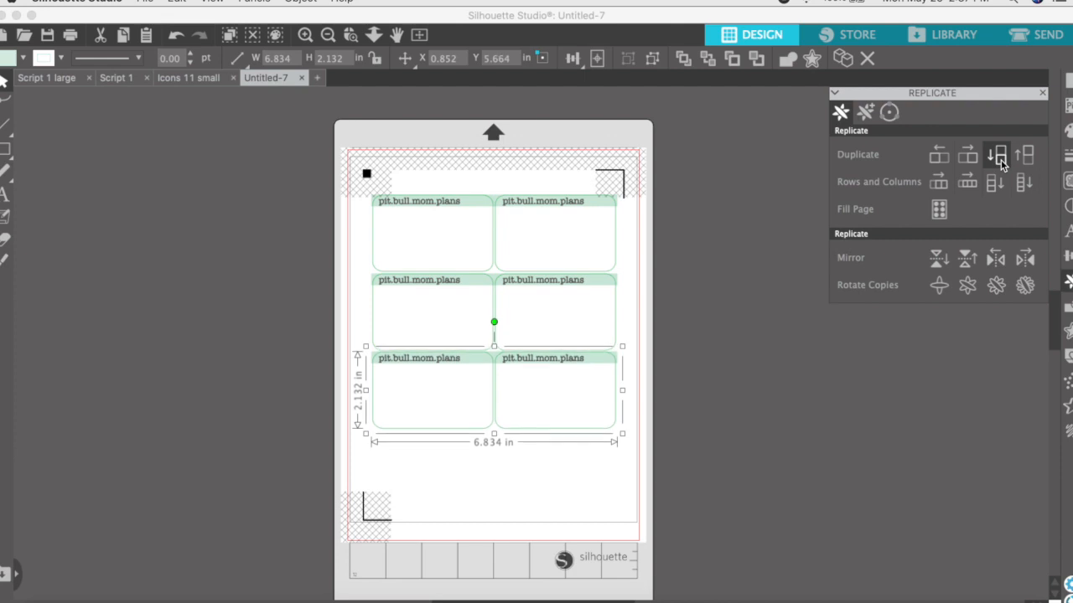
click(1000, 160)
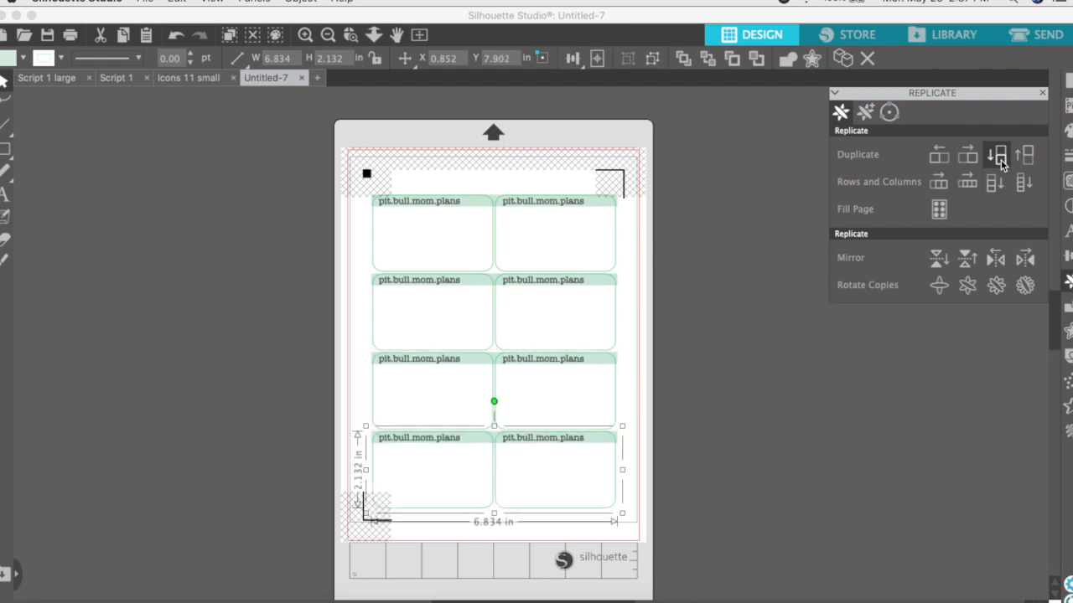
Select all four sticker rows and nudge them slightly upward, clear of the lower registration mark
drag(662, 534, 387, 210)
key(Up)
key(Up)
key(Up)
key(Up)
key(Up)
key(Up)
key(Up)
key(Up)
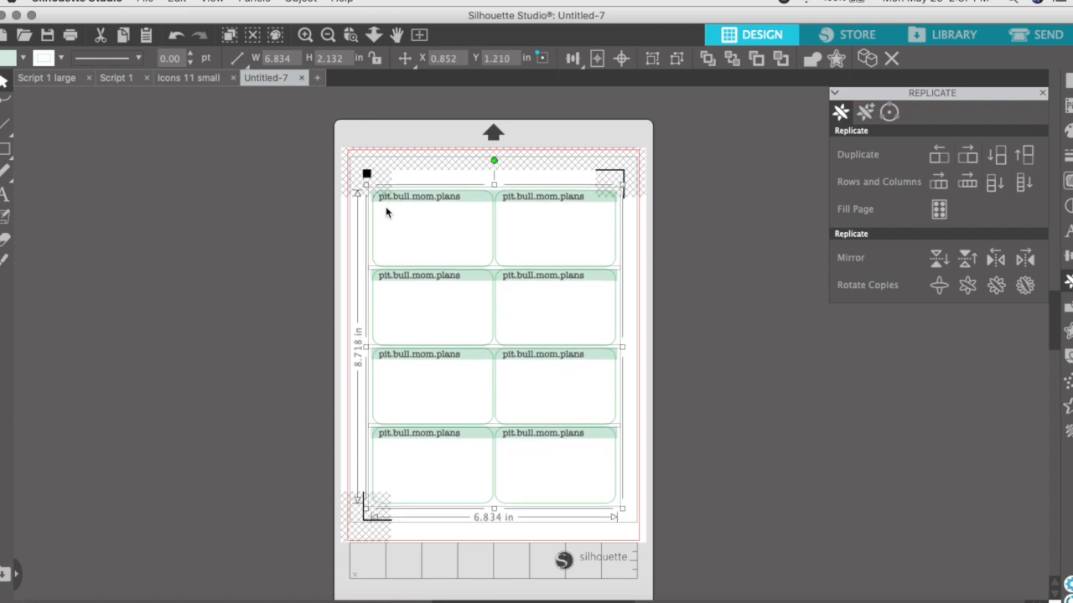
key(Down)
key(Down)
key(Down)
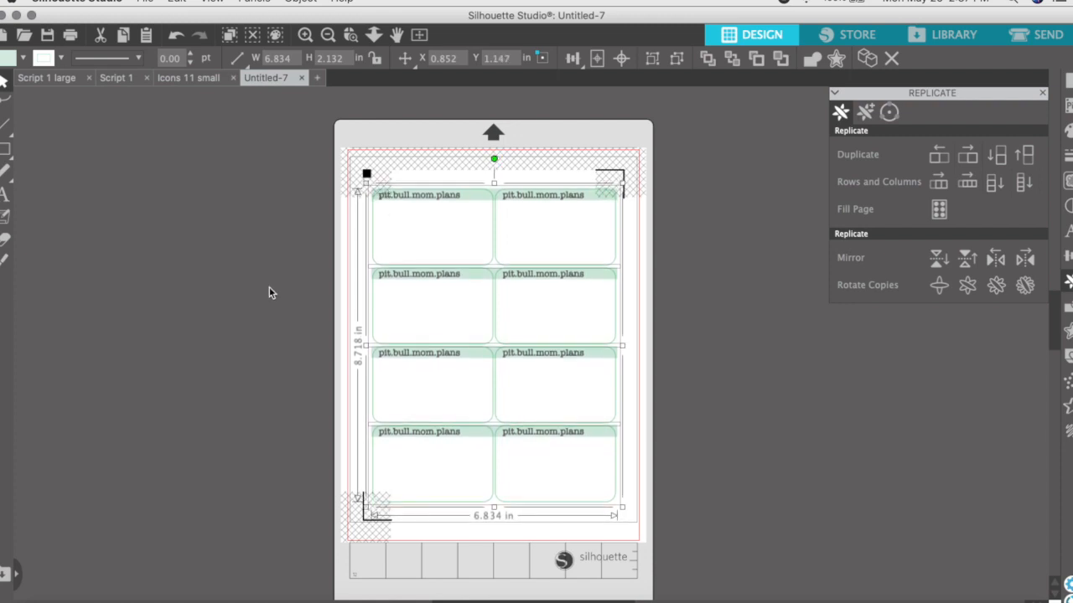
click(269, 293)
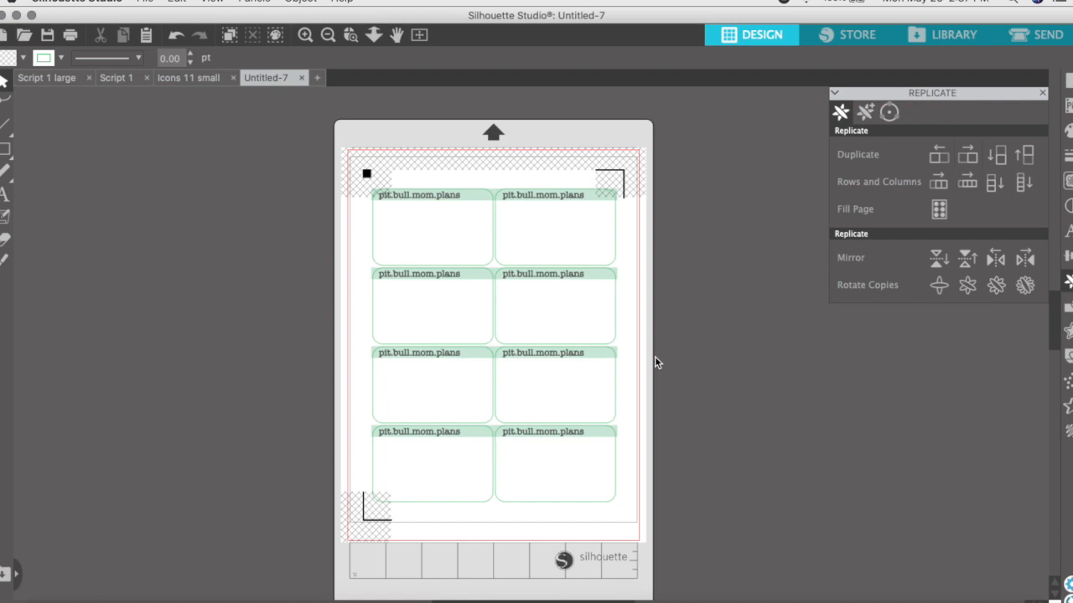
Save the design to the library as "Icons 12 small"
click(150, 3)
mouse_move(205, 126)
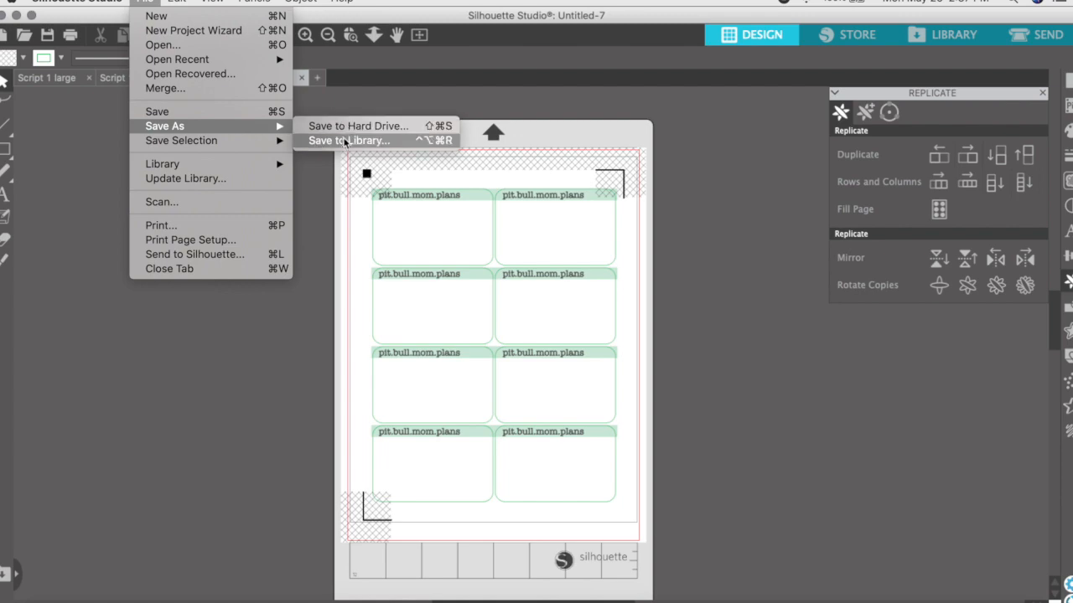
click(344, 140)
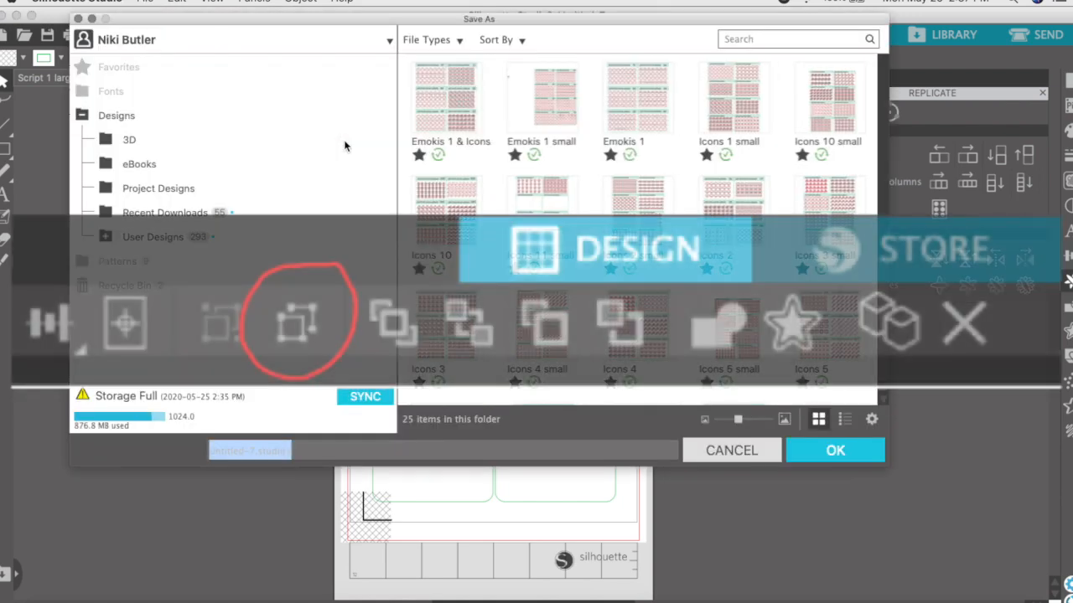
text(Icons 12 small)
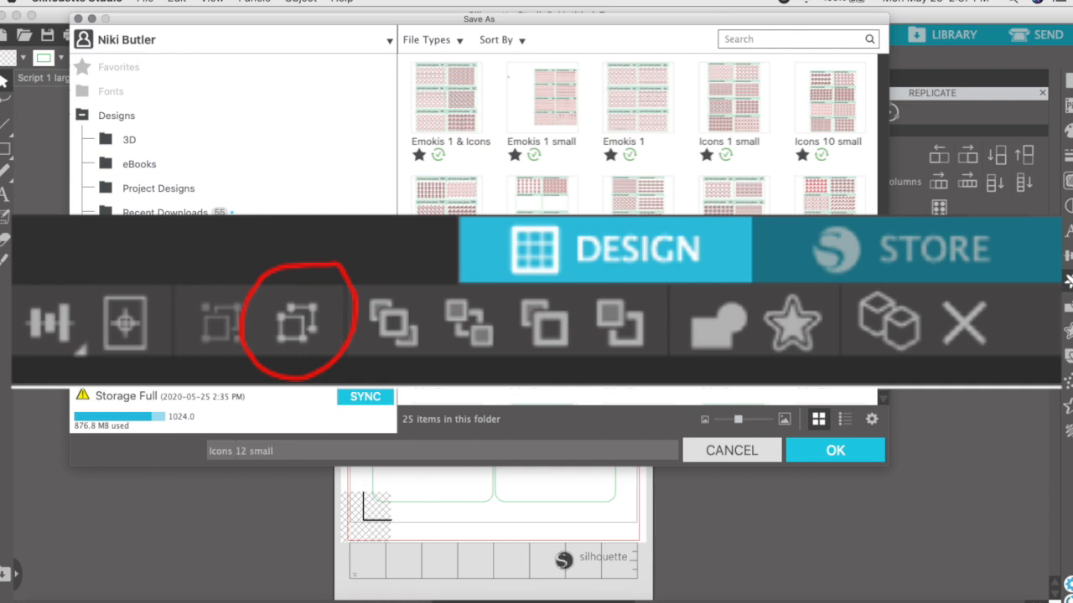
click(835, 454)
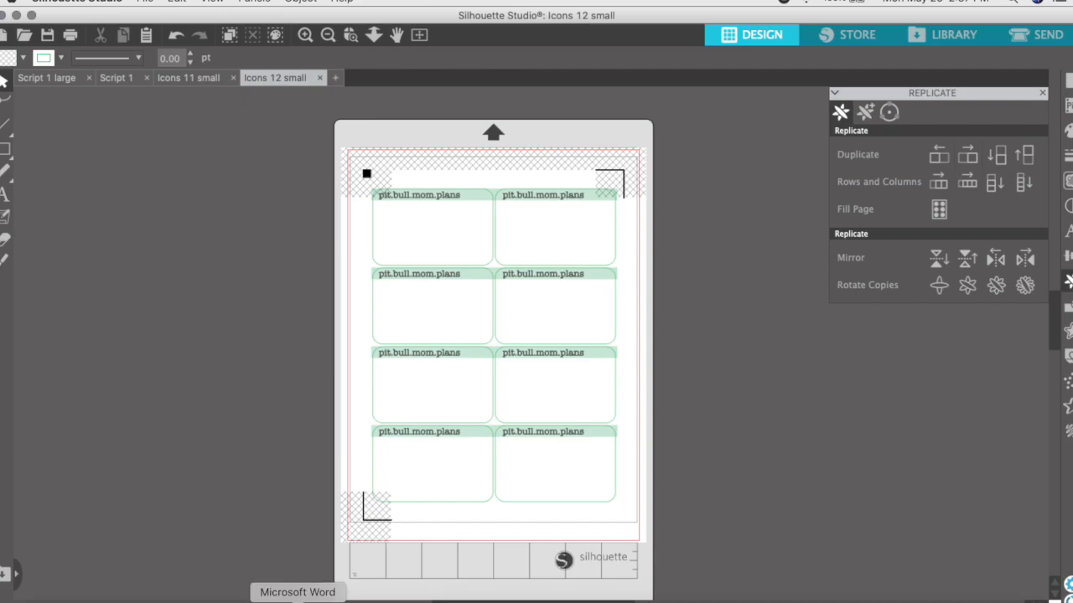
Switch to Safari and open flaticon.com in a new tab
click(151, 599)
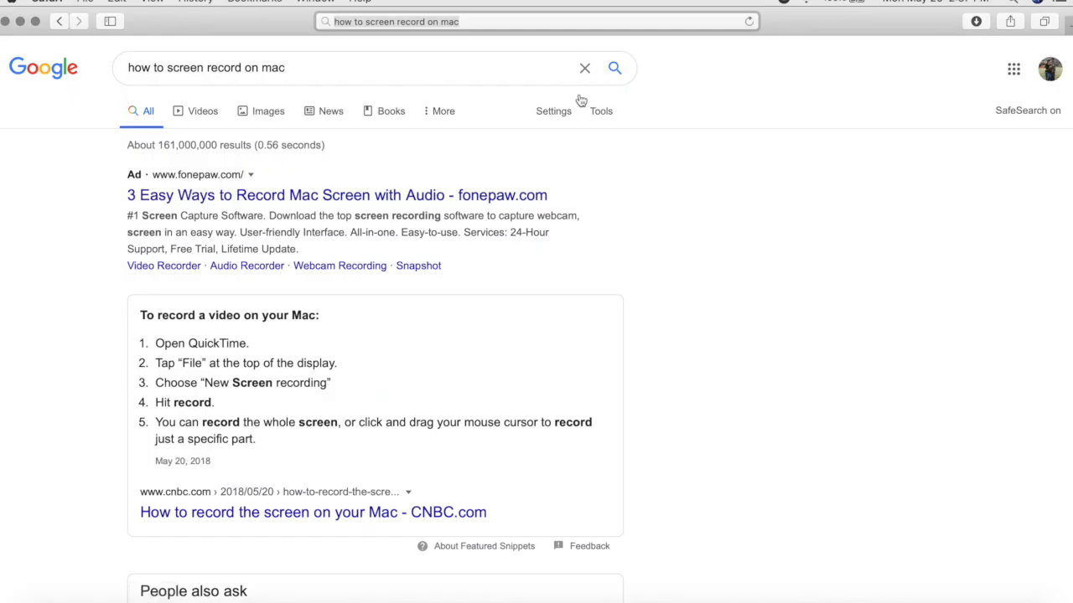
key(super+t)
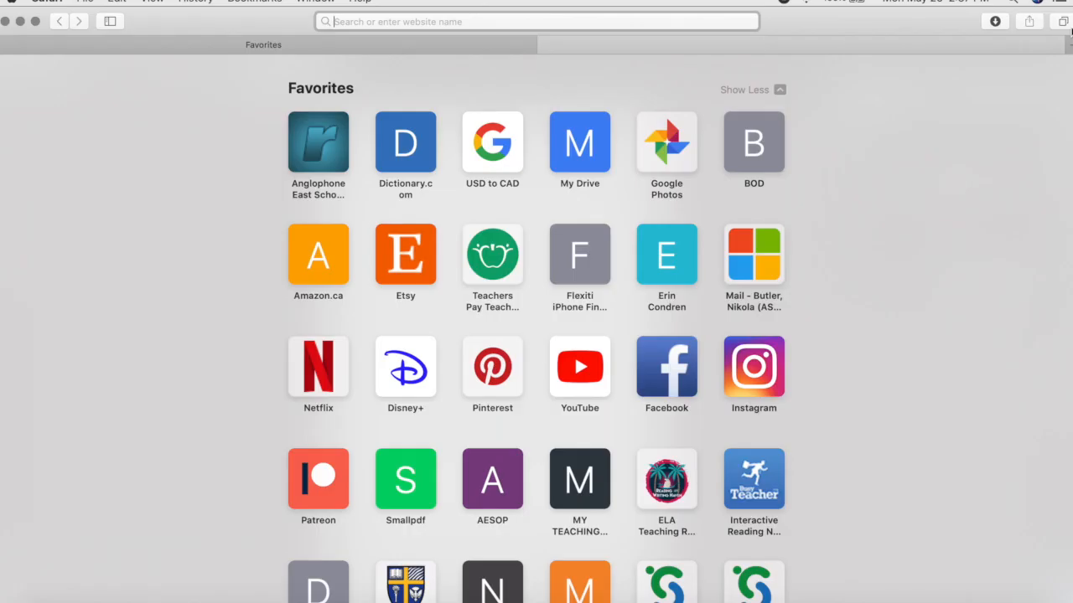
text(flaticon.com)
key(Return)
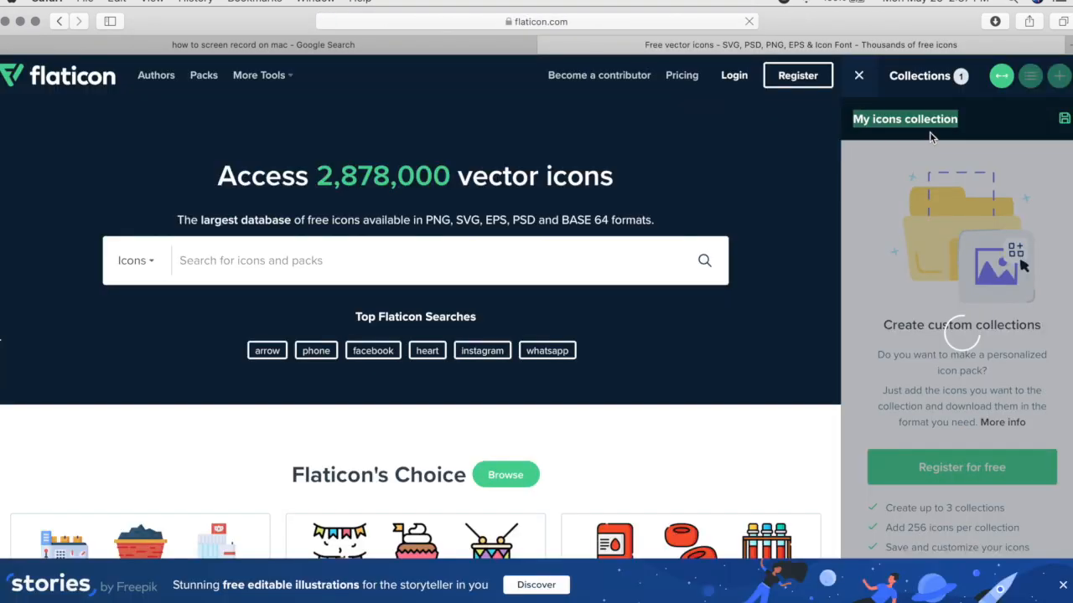
Remove every icon from the first "My icons collection" so it is empty
scroll(447, 285, down, 3)
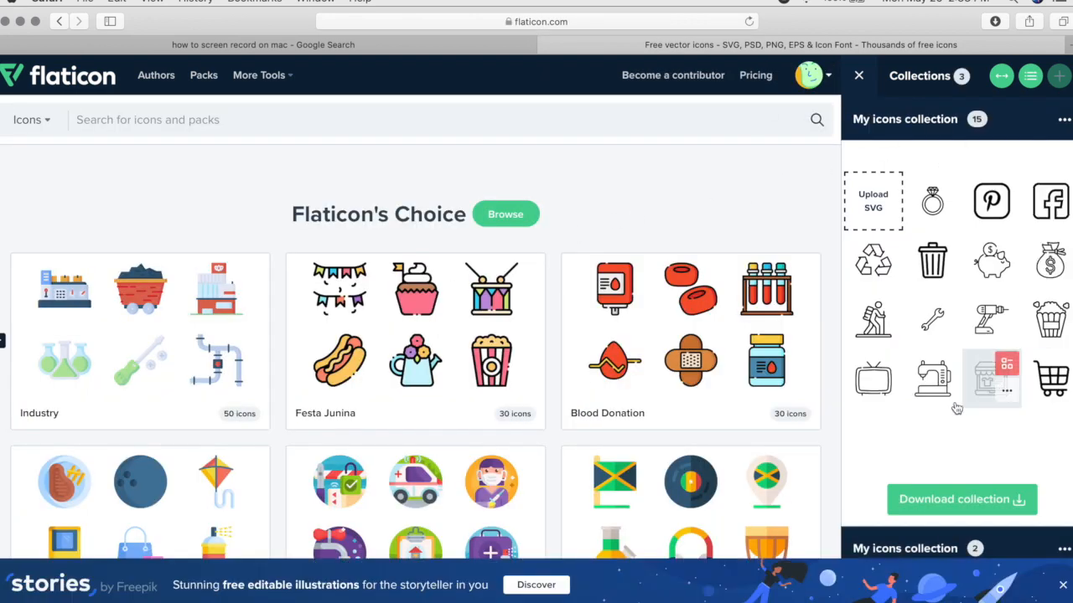
click(948, 189)
click(948, 189)
click(948, 189)
click(947, 190)
click(947, 189)
click(947, 190)
click(947, 189)
click(948, 189)
click(948, 189)
click(947, 190)
click(948, 189)
click(948, 189)
triple_click(951, 194)
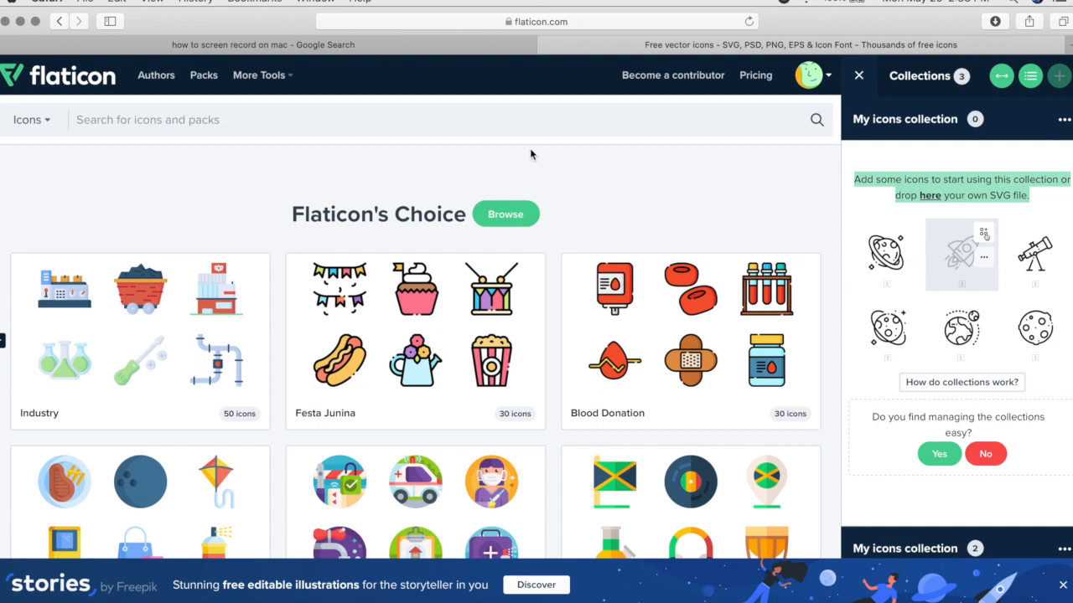
Search Flaticon's icons for "wedding"
click(255, 118)
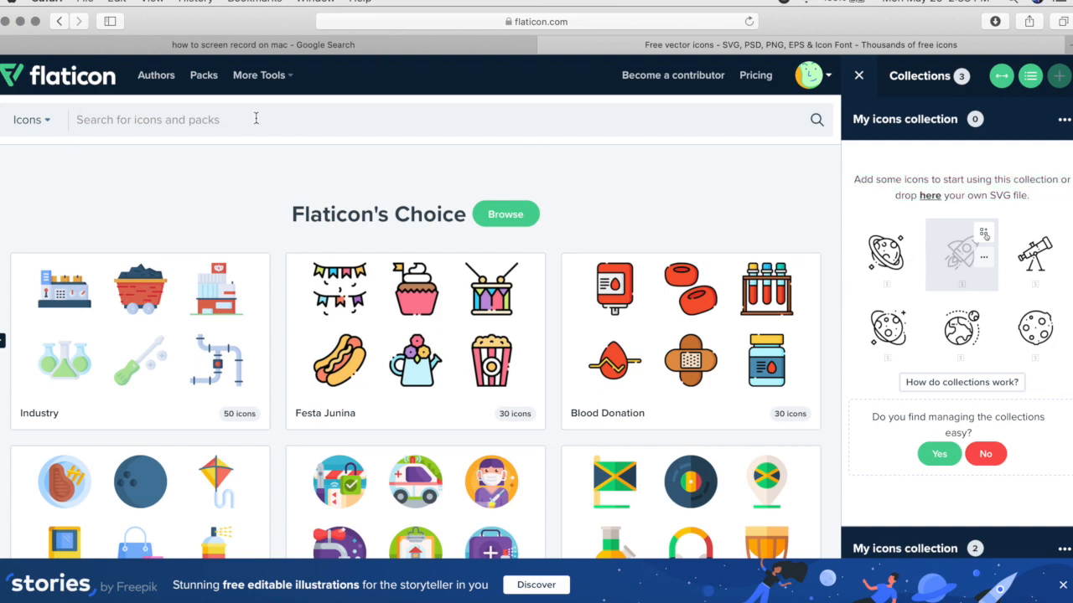
text(wedding)
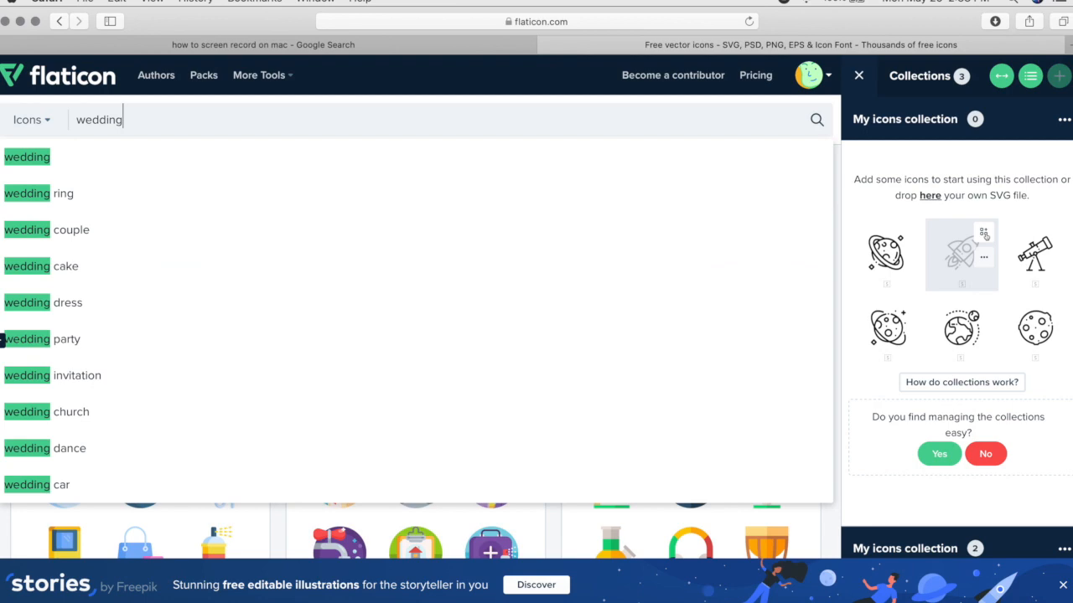
key(Return)
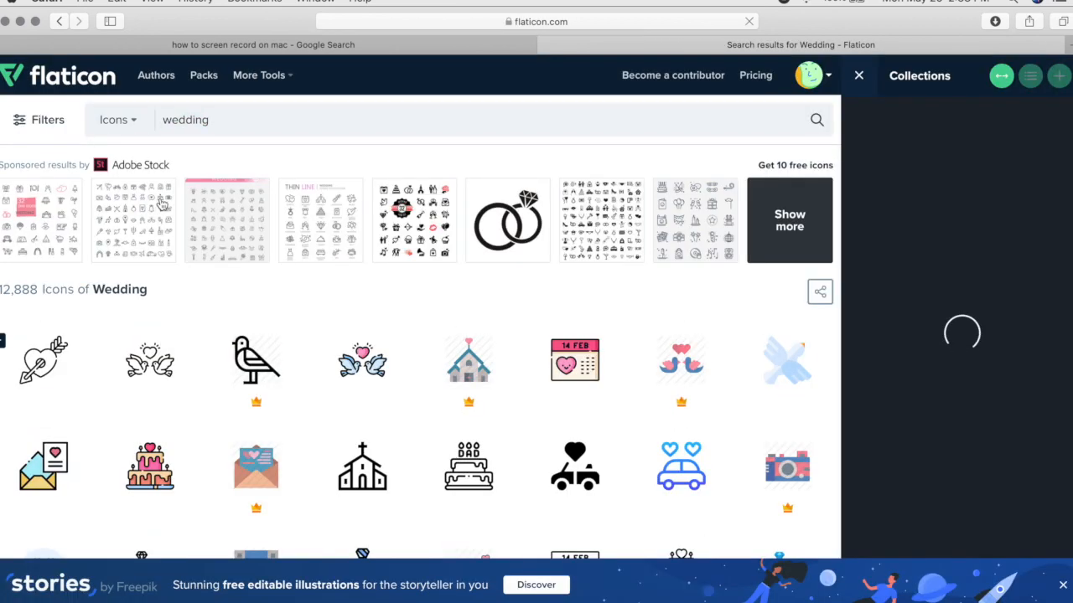
Add the outlined clinking wine glasses with a heart from the wedding results to the first icons collection
scroll(442, 364, down, 5)
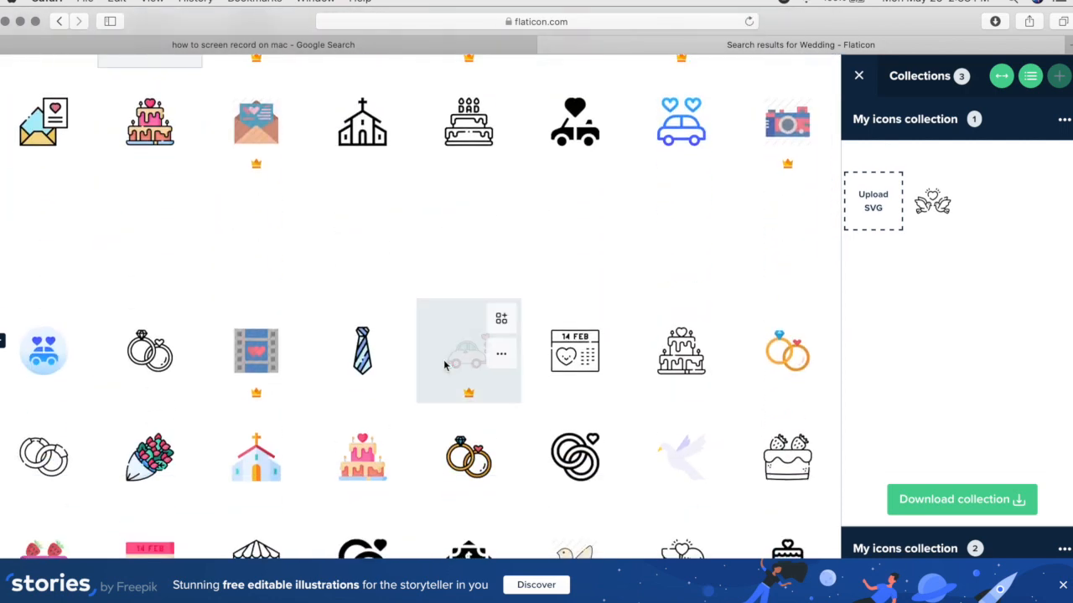
scroll(444, 364, down, 2)
scroll(444, 366, down, 3)
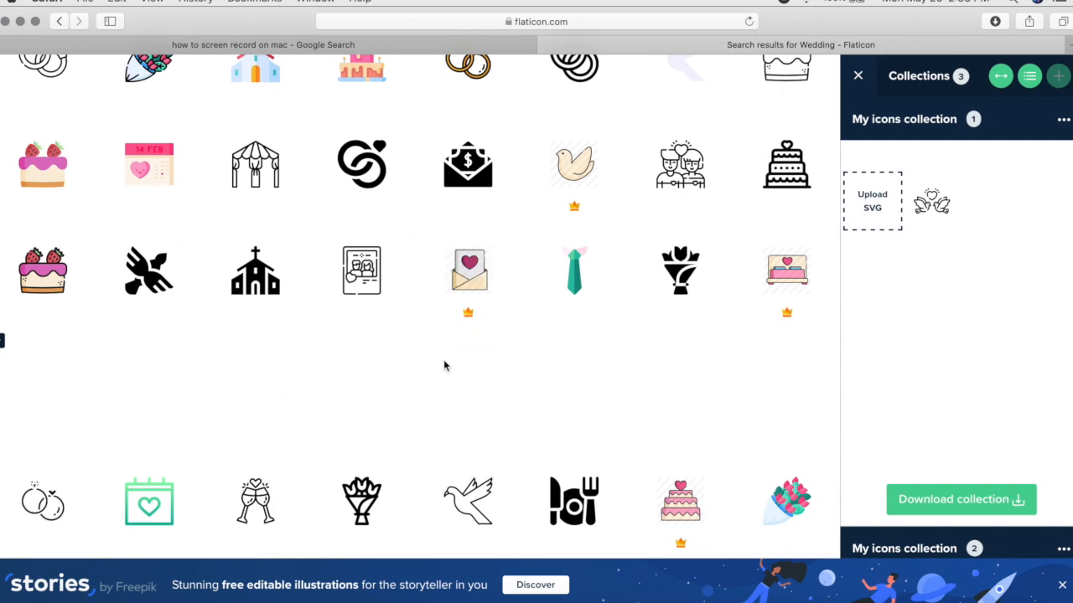
scroll(444, 365, down, 2)
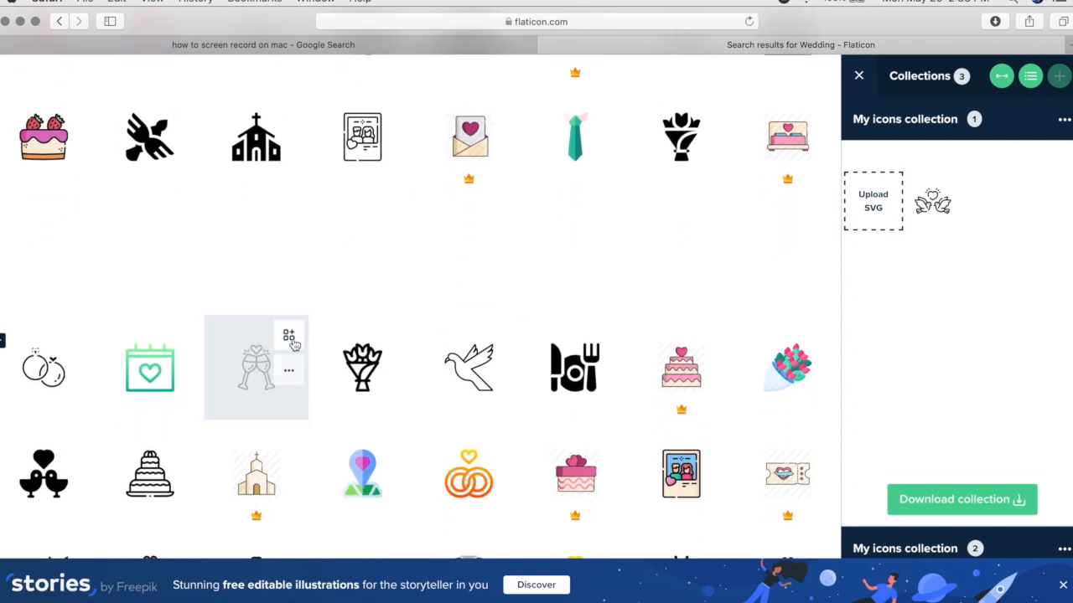
click(290, 337)
Search Flaticon's icons for "sunflower"
scroll(362, 297, up, 10)
double_click(216, 123)
key(BackSpace)
text(sunflower)
key(Return)
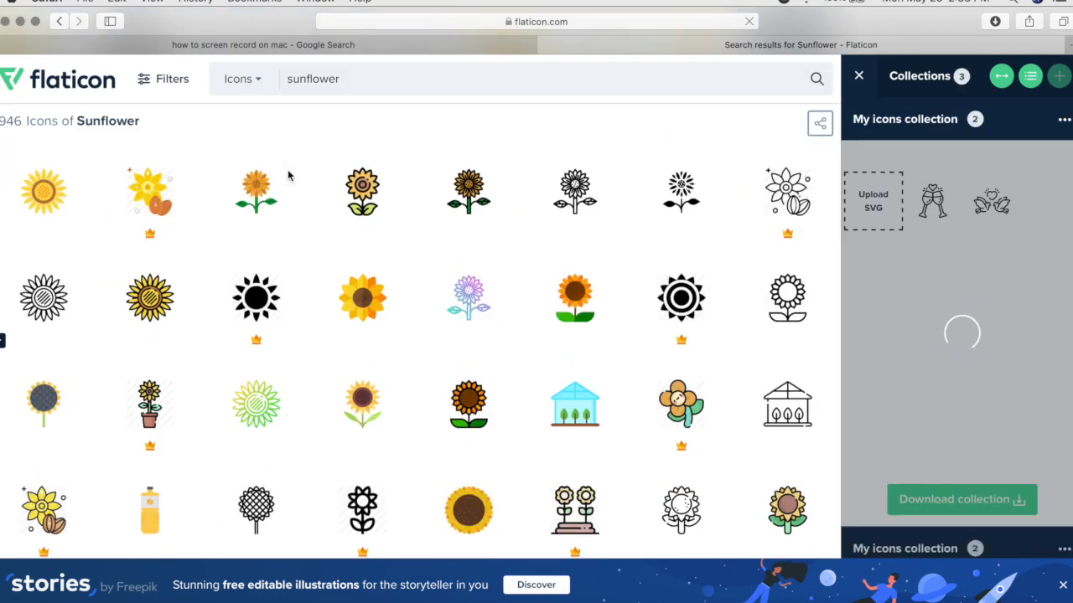
Add the outlined sunflower with a dark brown centre and green leaves to the first icons collection
scroll(288, 174, down, 4)
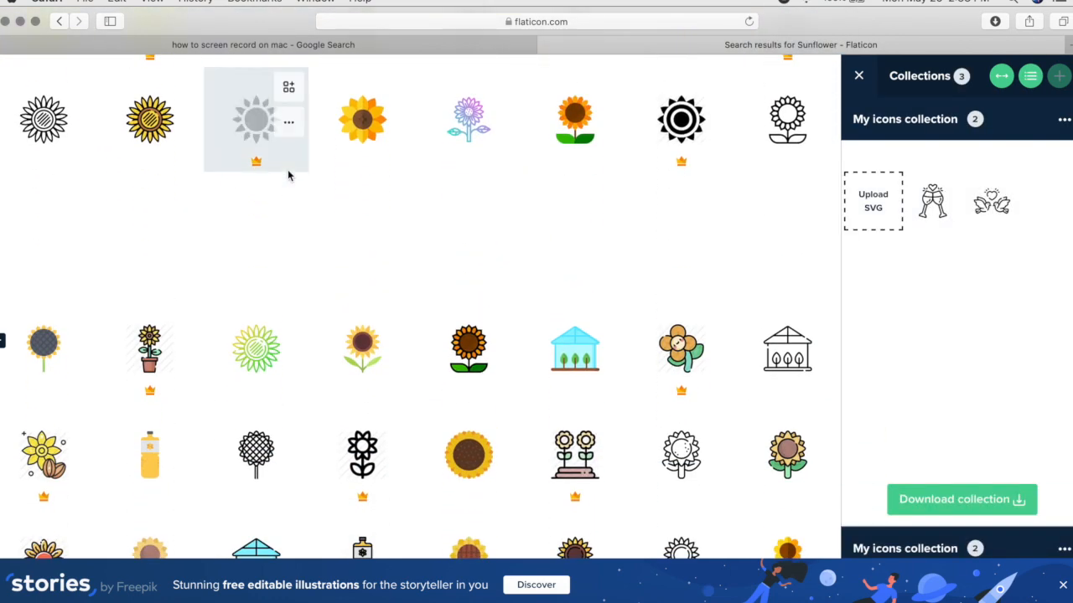
scroll(288, 174, down, 4)
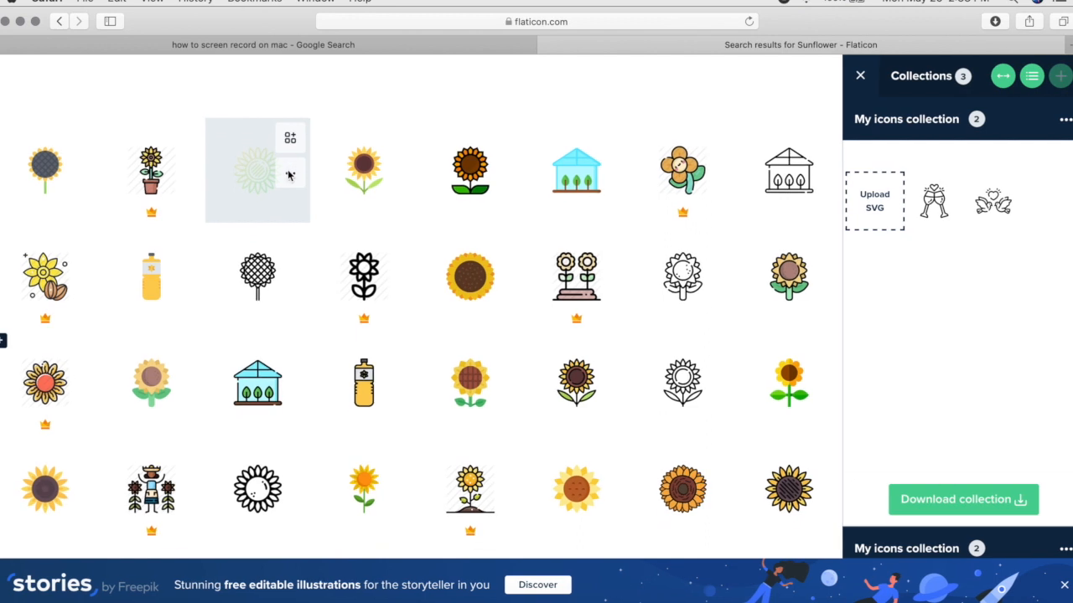
scroll(289, 175, down, 3)
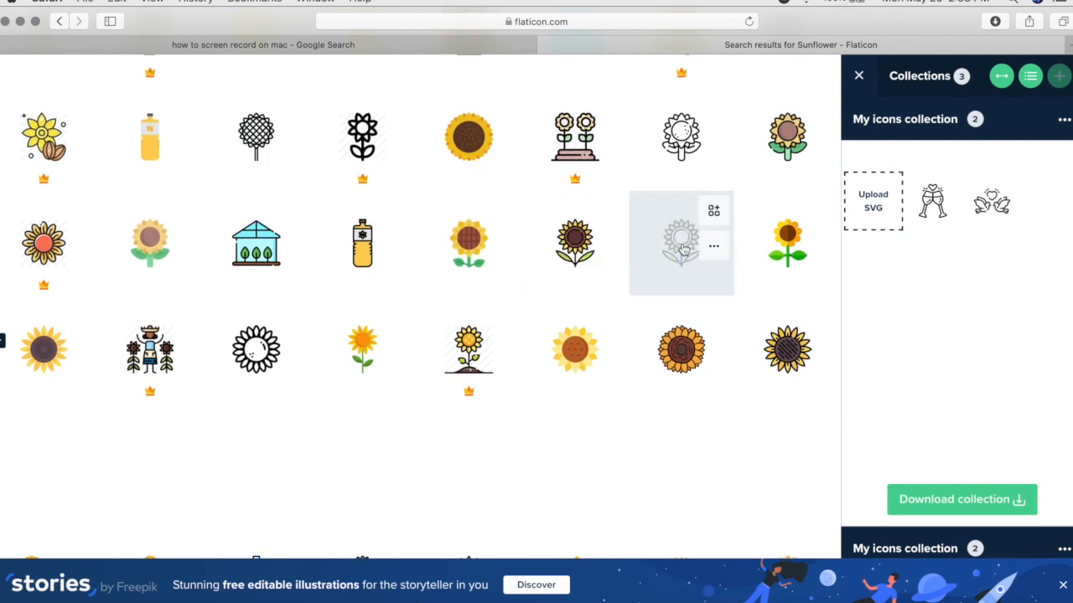
click(608, 210)
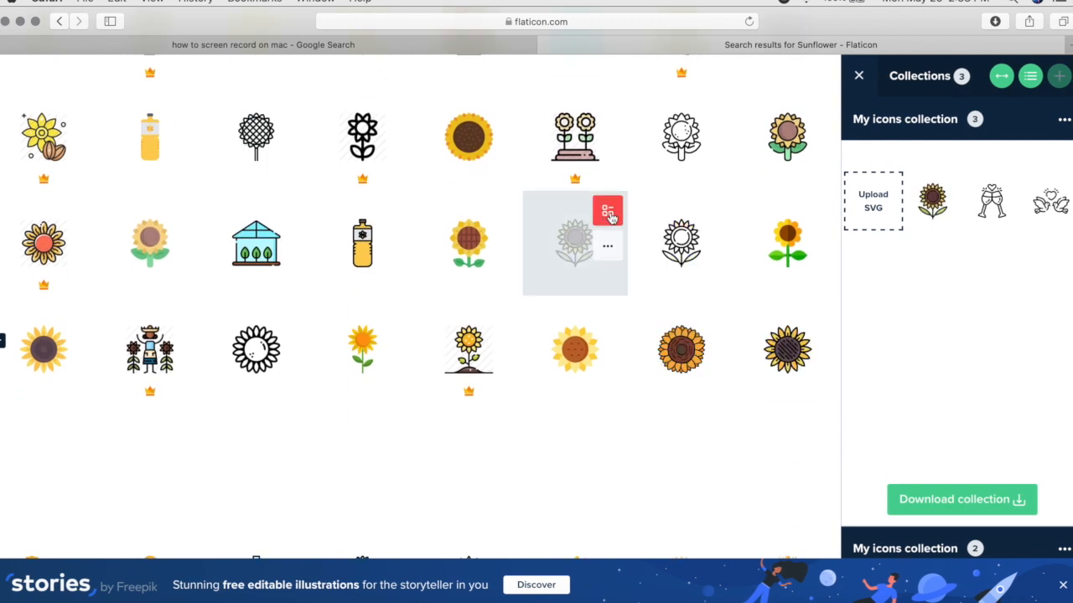
Dismiss the stories banner and download the first icons collection as PNG with the free option
click(1062, 586)
click(992, 503)
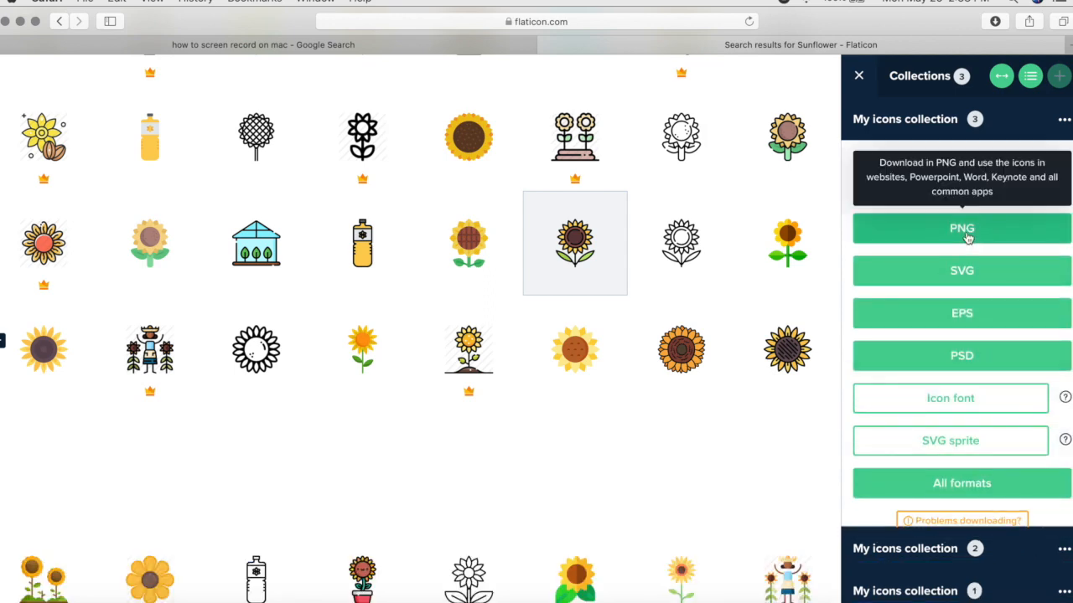
click(966, 238)
click(1039, 286)
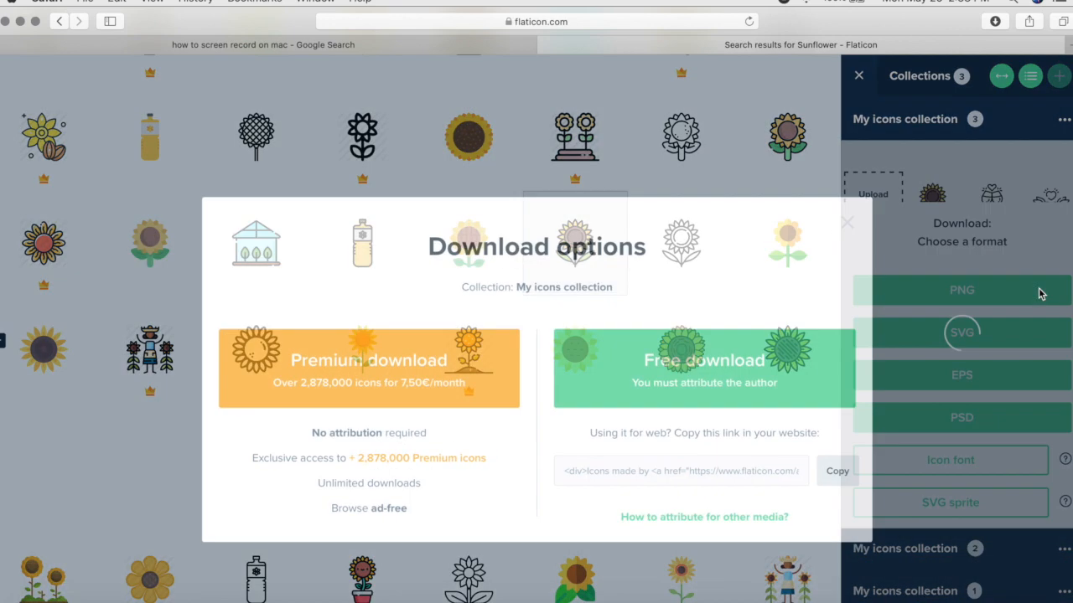
click(708, 362)
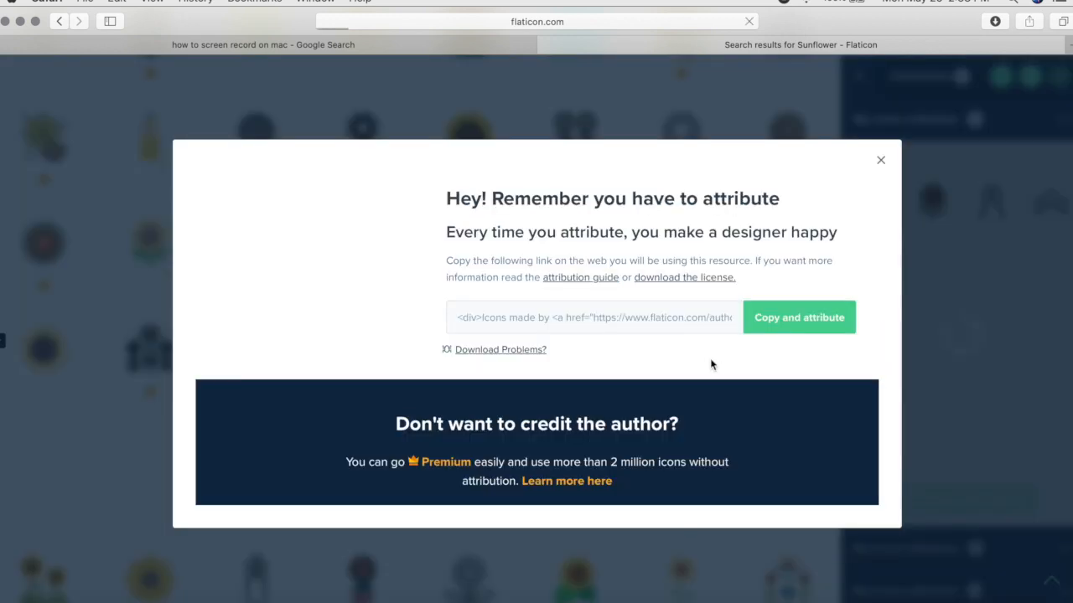
Copy the icons' attribution code, paste it at the end of the "Icon Attributes:" note in Notes, and close Notes
click(776, 319)
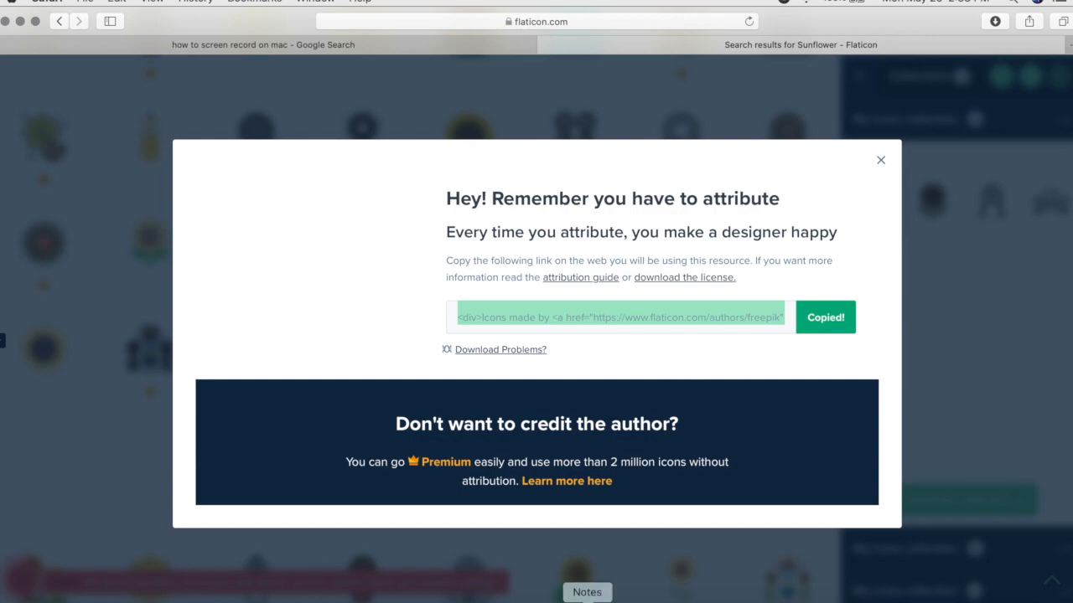
click(578, 580)
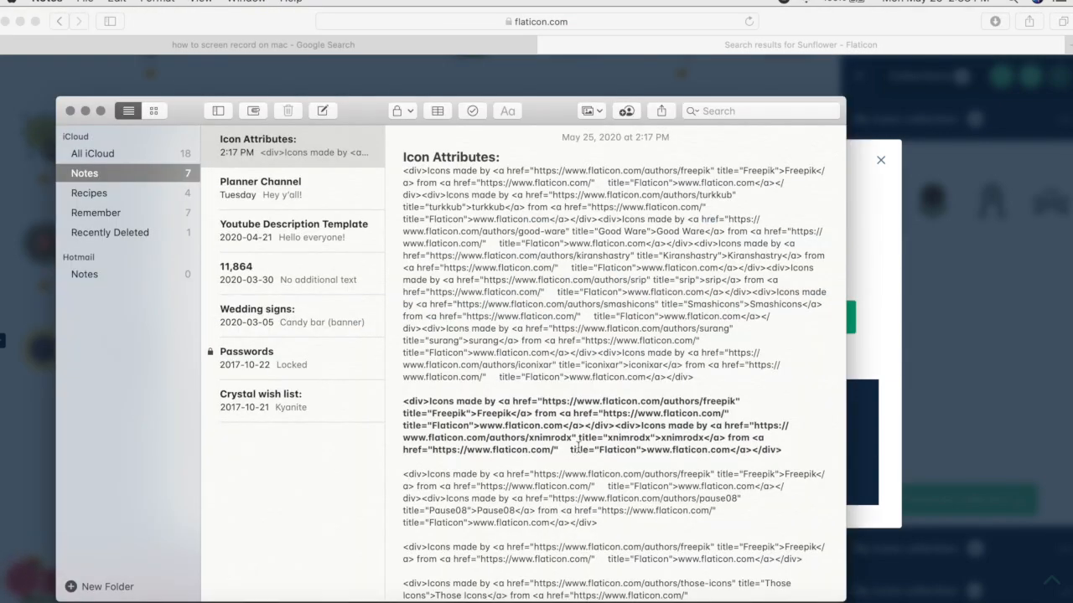
scroll(577, 447, down, 15)
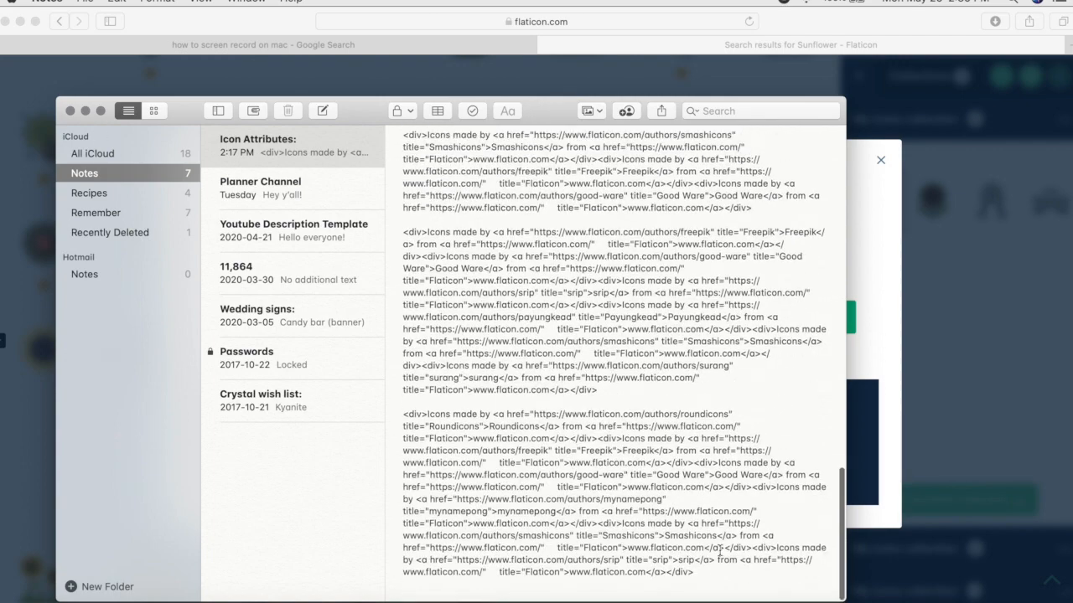
click(719, 578)
key(Return)
key(Return)
text(<div>Icons made by <a href="https://www.flaticon.com/authors/freepik" title="Freepik">Freepik</a> from <a href="https://www.flaticon.com/"             title="Flaticon">www.flaticon.com</a></div><div>Icons made by <a href="https://www.flaticon.com/authors/photo3idea-studio" title="photo3idea_studio">photo3idea_studio</a> from <a href="https://www.flaticon.com/"             title="Flaticon">www.flaticon.com</a></div>)
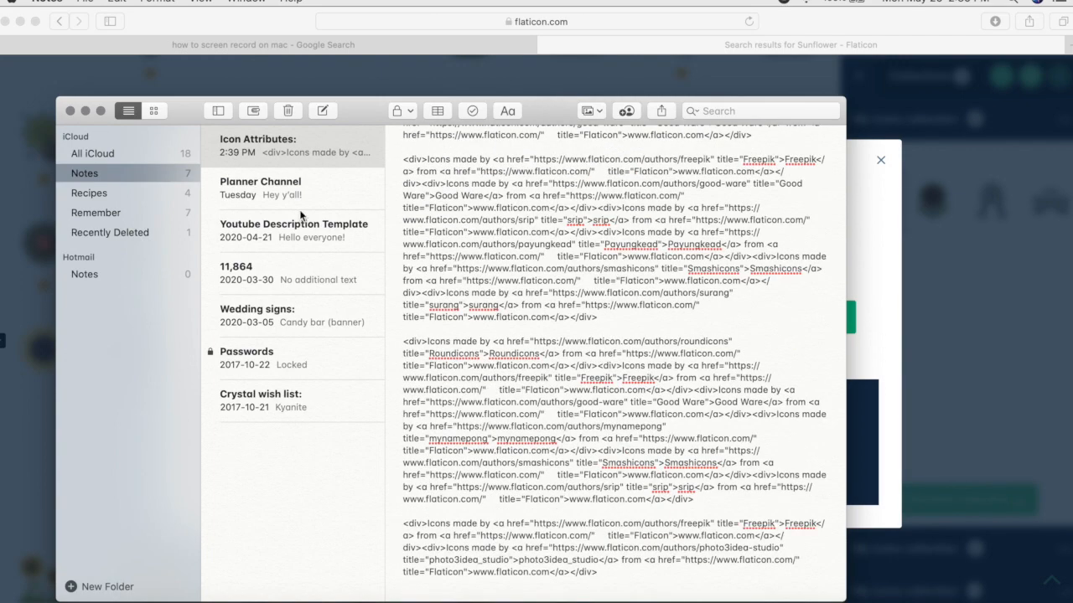
click(71, 111)
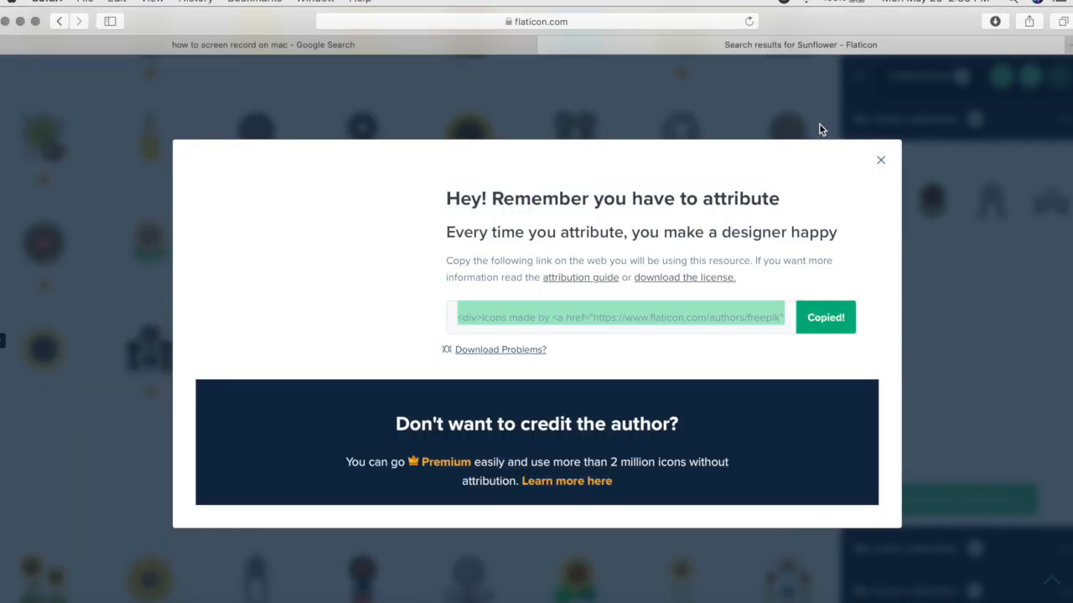
Close the attribution notice and open the png folder inside the downloaded my-icons-collection-8 folder
click(882, 164)
click(995, 21)
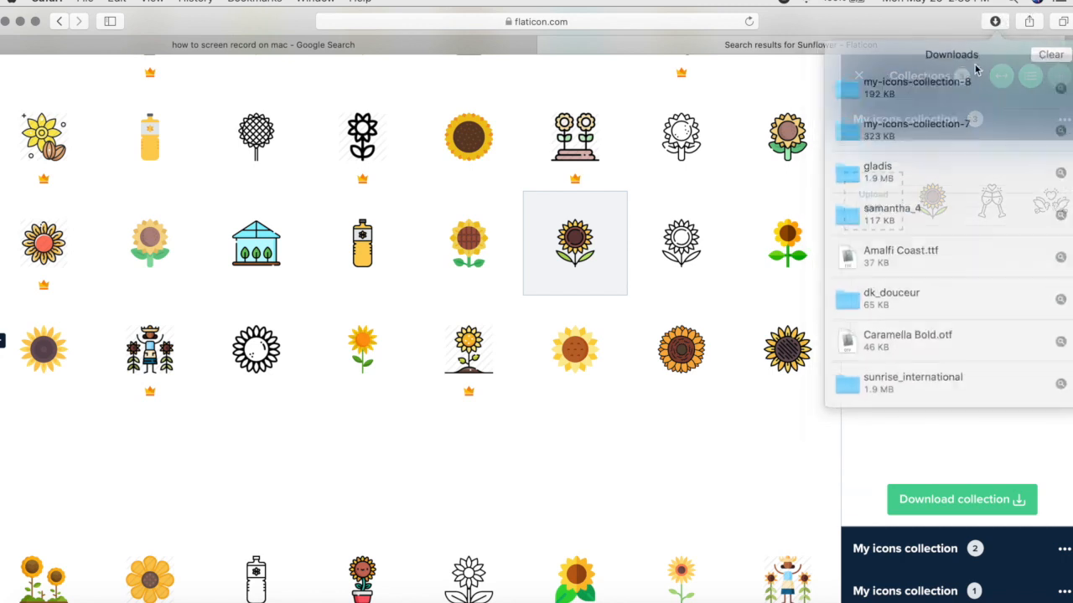
double_click(935, 85)
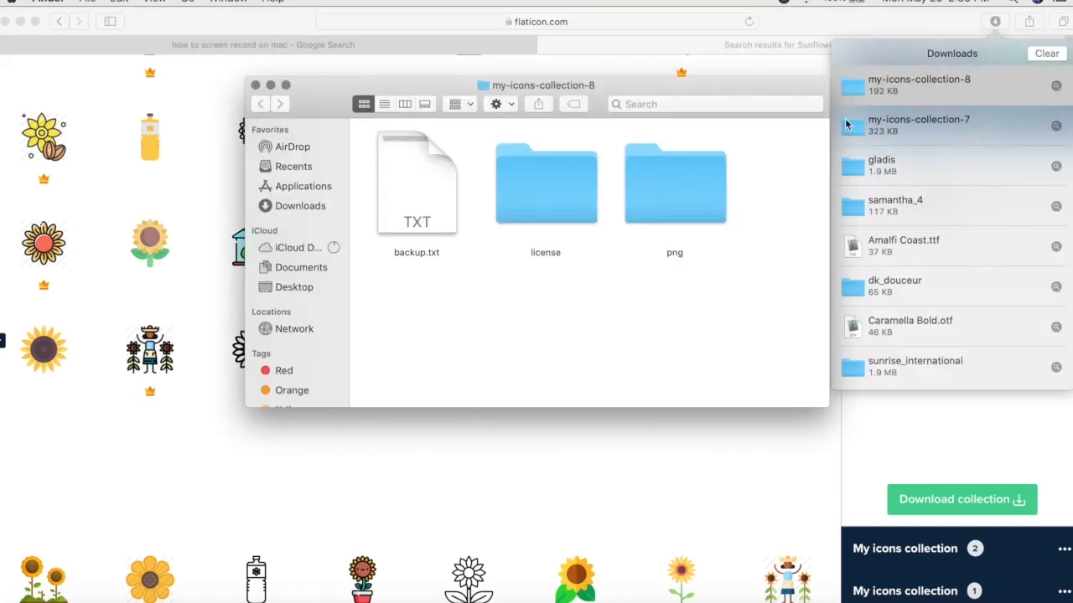
double_click(707, 172)
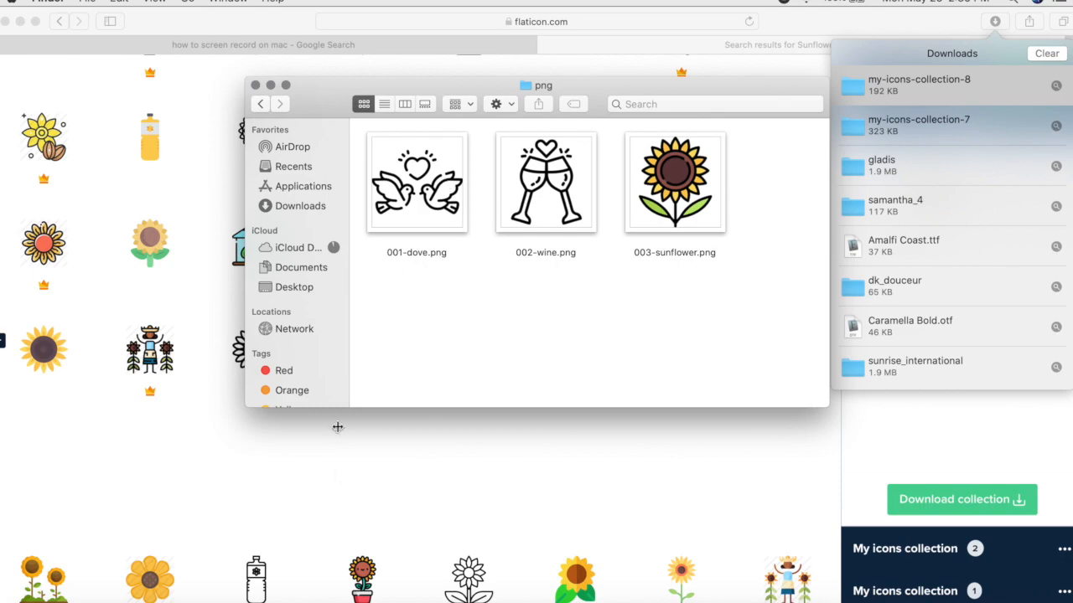
Place 001-dove.png, 002-wine.png and 003-sunflower.png from the png folder beside the Icons 12 small page in Silhouette Studio
click(394, 601)
key(ctrl+Up)
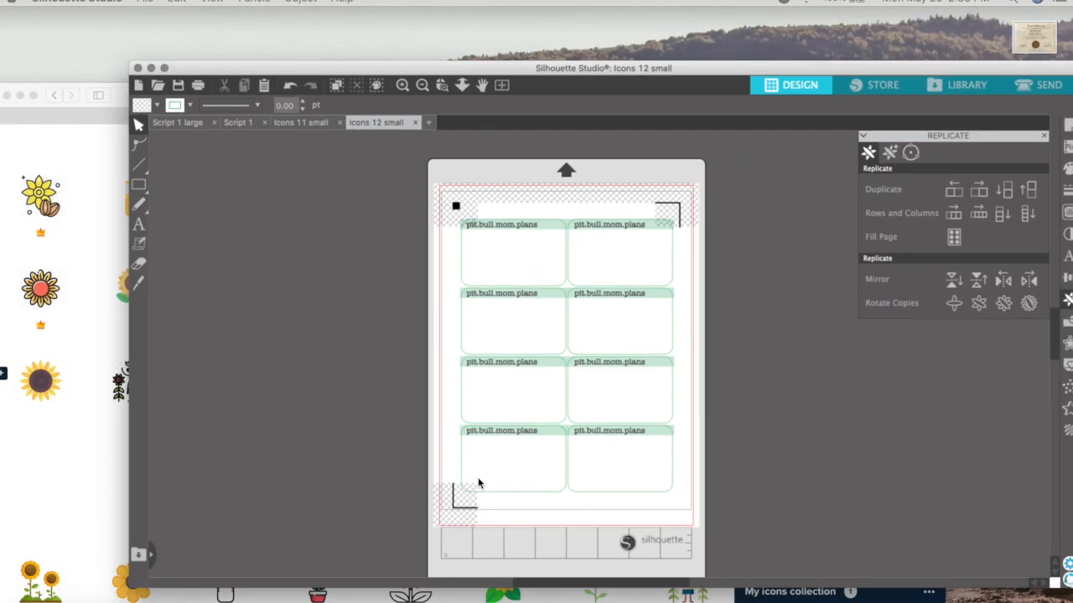
click(466, 159)
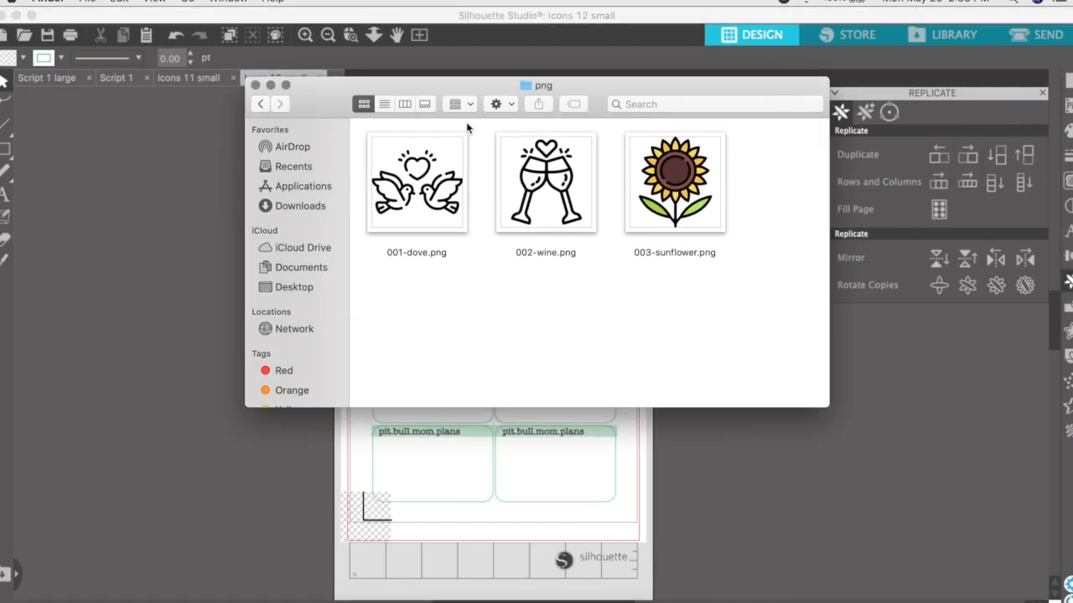
drag(419, 194, 93, 193)
drag(514, 177, 107, 264)
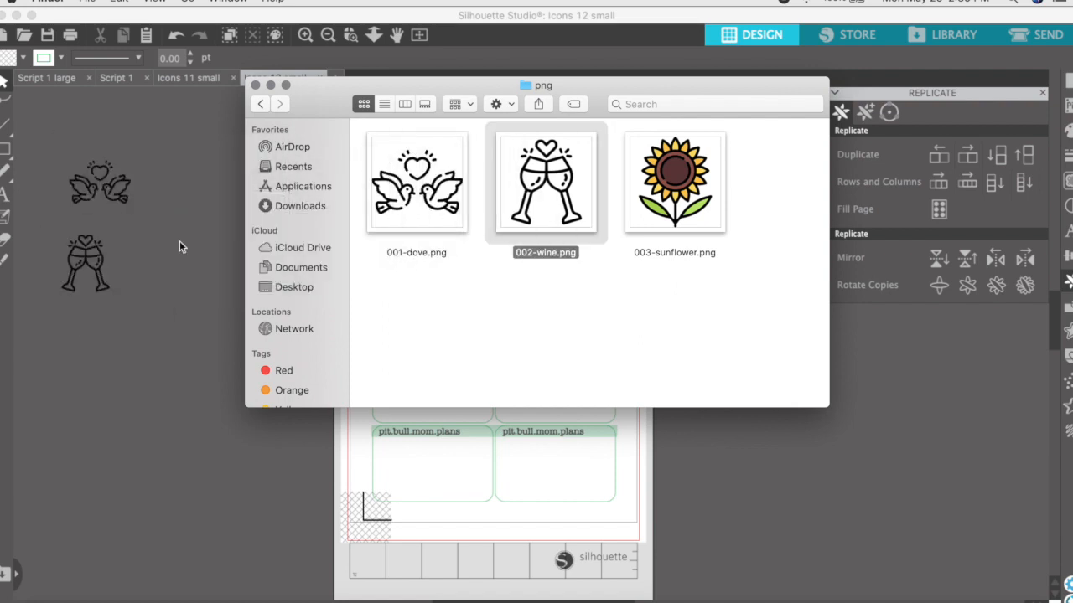
drag(646, 197, 83, 345)
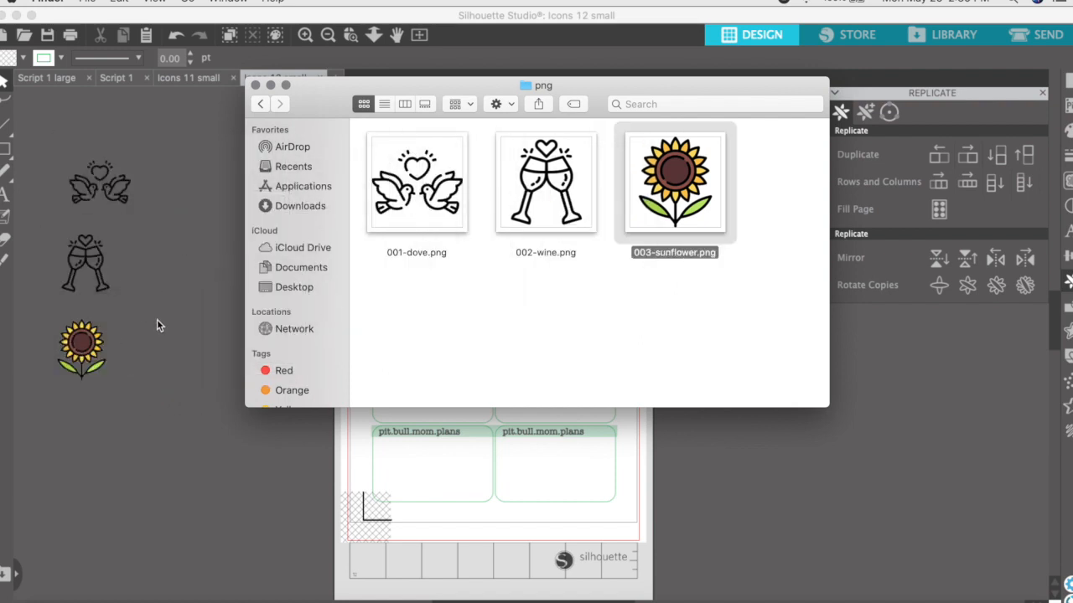
click(166, 323)
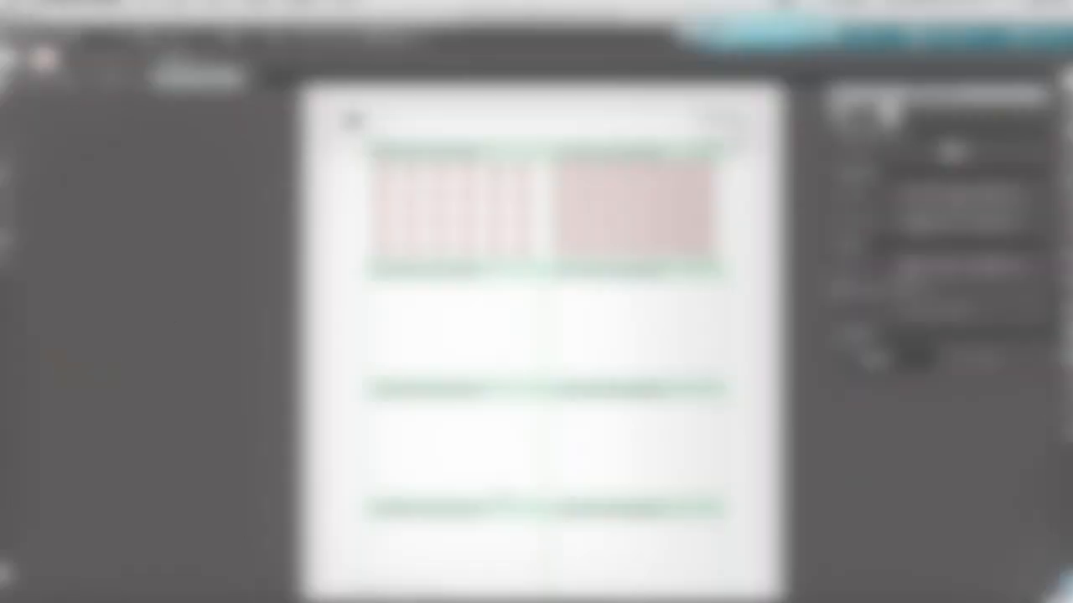
With the whole Icons 11 small page in view, open the Icons folder from Documents in Finder, leaving the canvas beside the page uncovered
scroll(499, 494, down, 2)
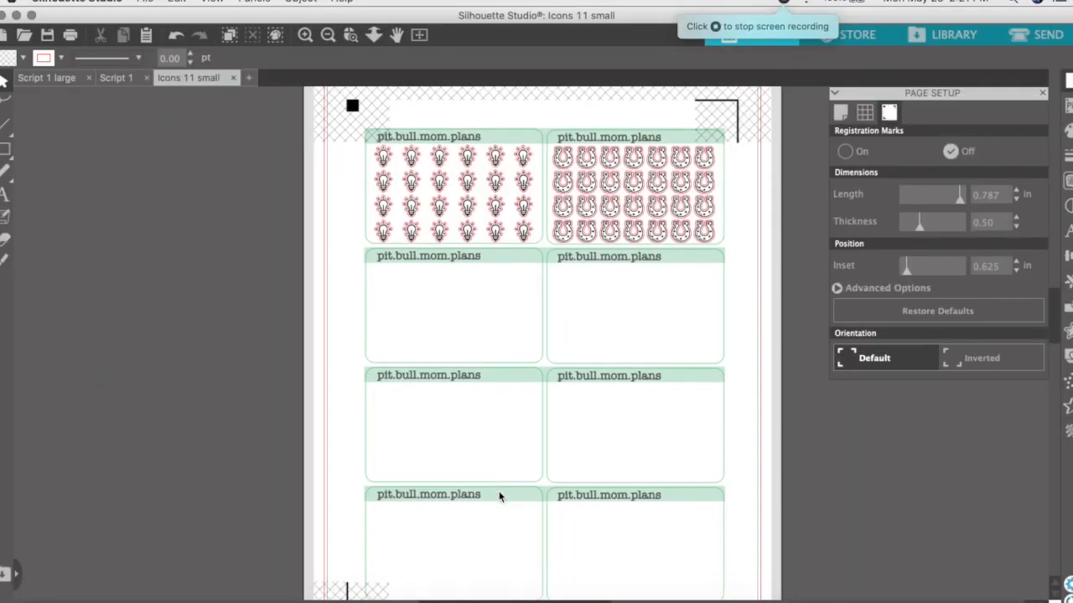
scroll(498, 497, right, 1)
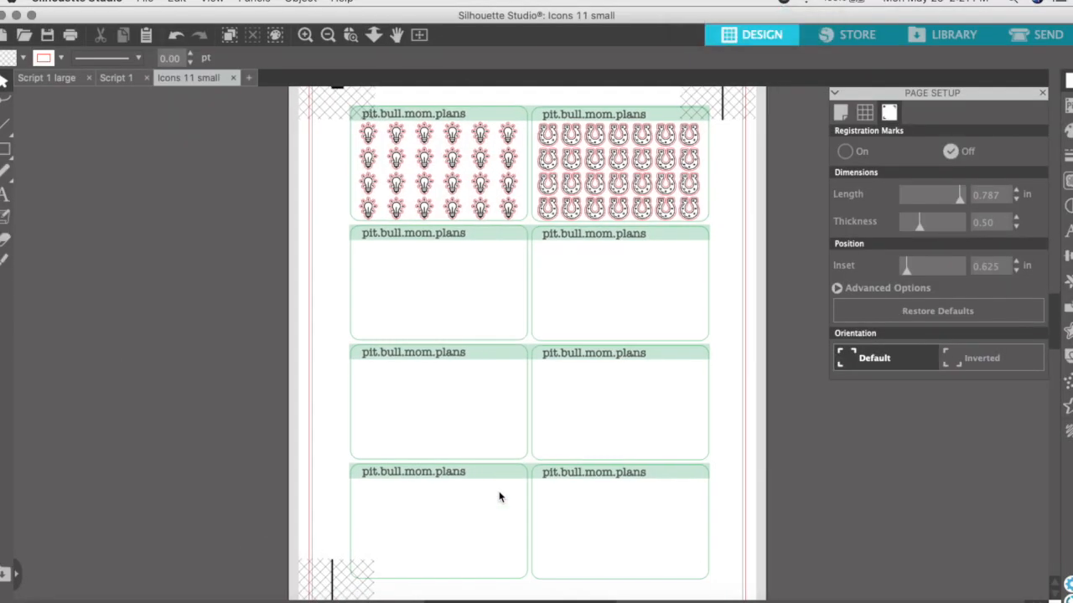
click(329, 36)
click(329, 36)
scroll(542, 295, up, 1)
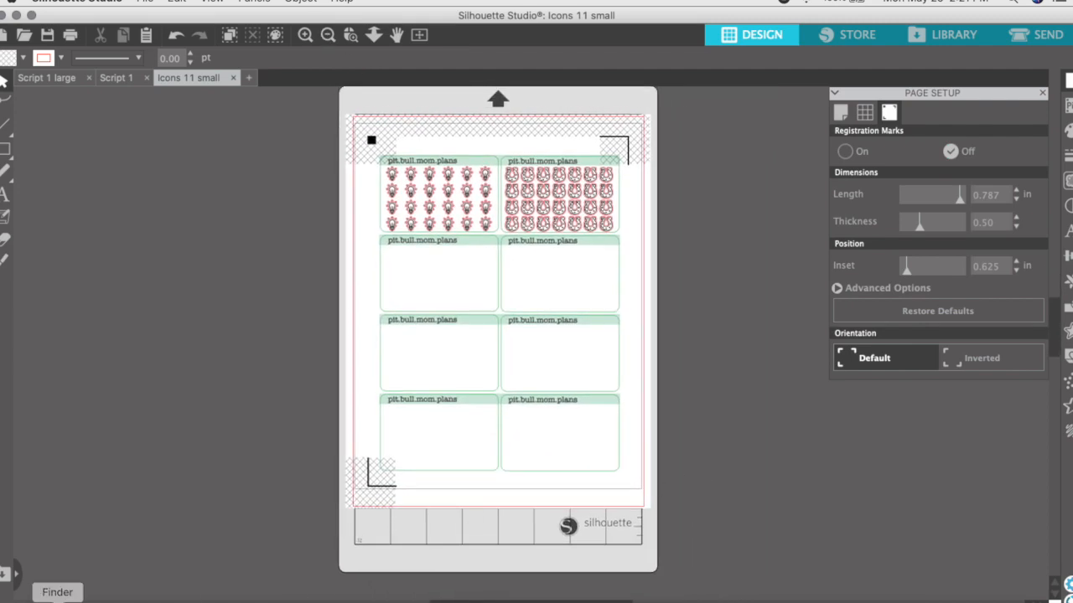
click(58, 600)
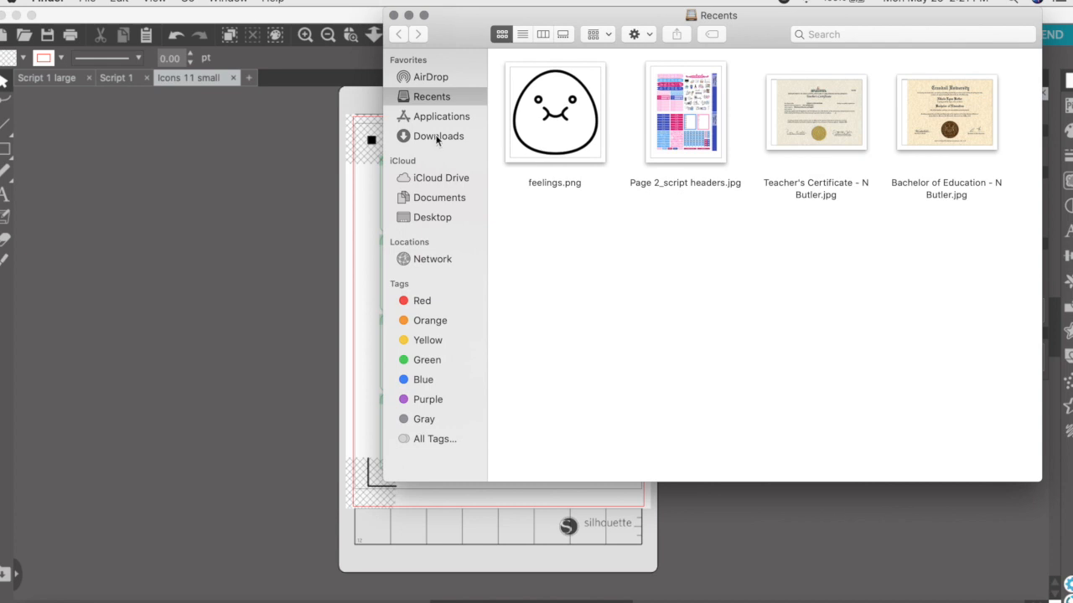
click(437, 138)
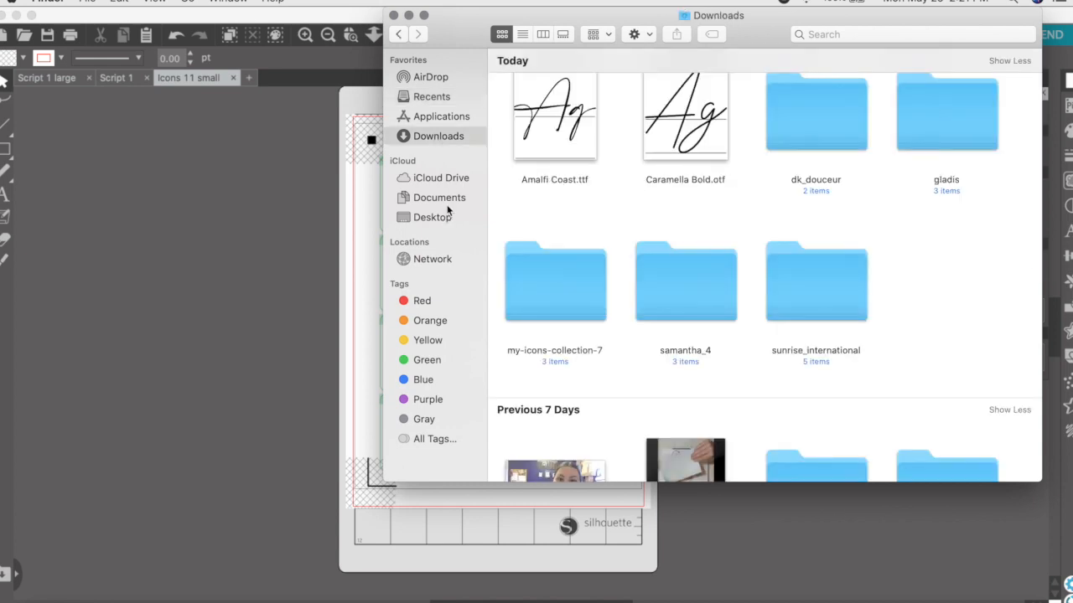
click(444, 199)
click(538, 118)
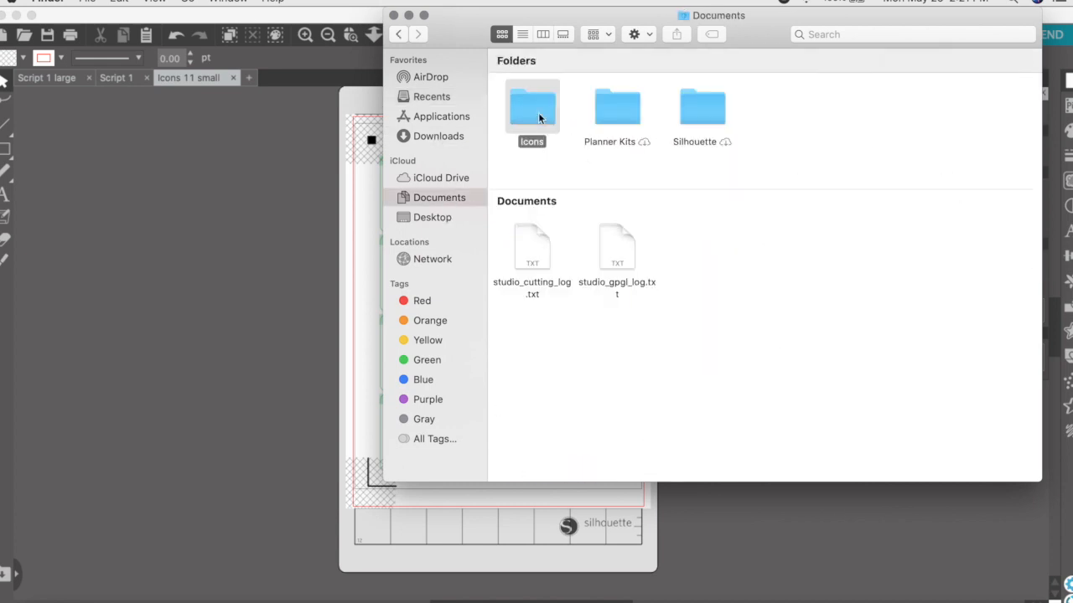
double_click(538, 118)
scroll(650, 210, up, 5)
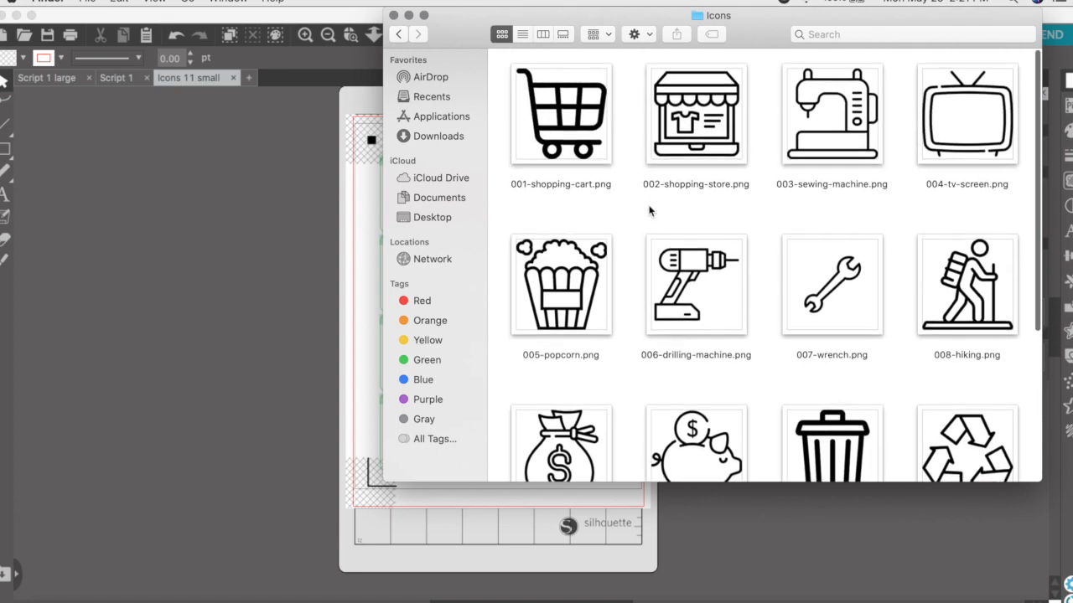
drag(611, 20, 624, 77)
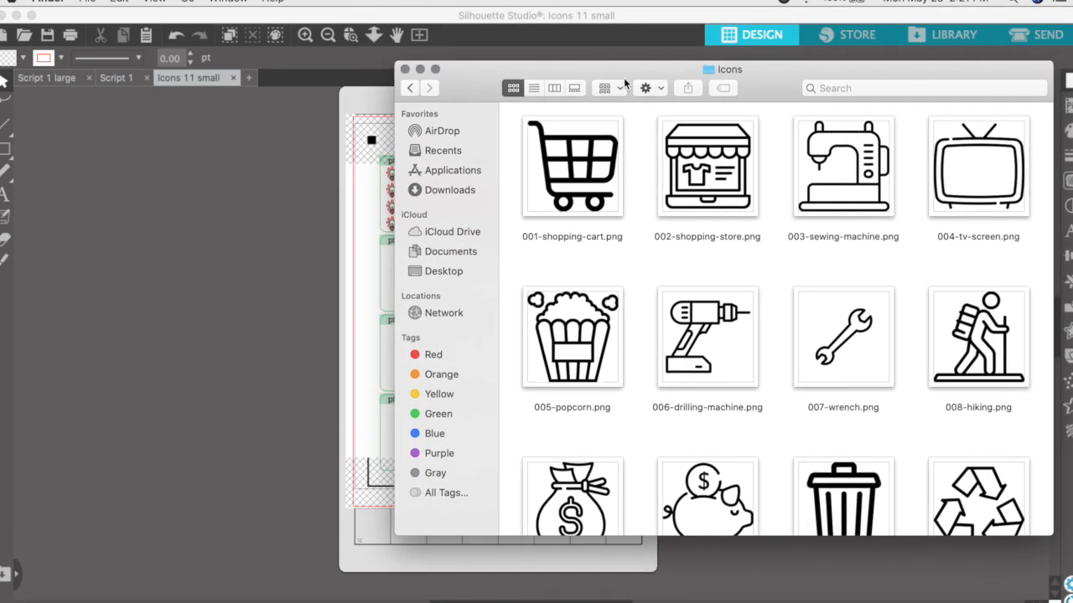
Place the shopping cart, shopping store, sewing machine, hiking, drilling machine and wrench PNGs beside the Icons 11 small page, then hide the Finder window
drag(577, 179, 99, 191)
drag(694, 178, 176, 176)
drag(809, 196, 70, 319)
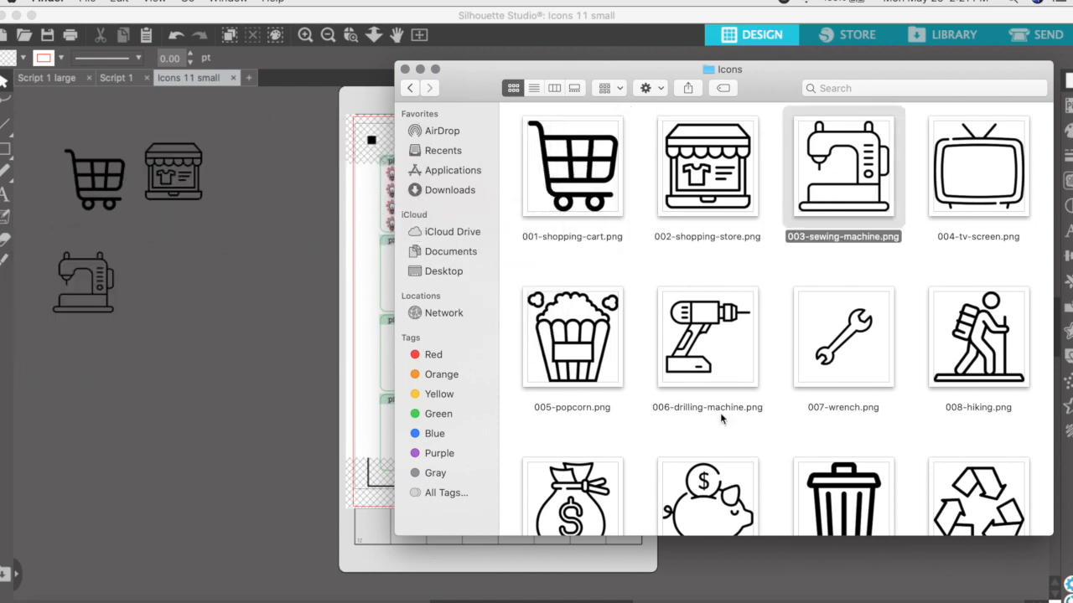
drag(996, 381, 197, 322)
drag(711, 318, 105, 391)
drag(821, 335, 162, 390)
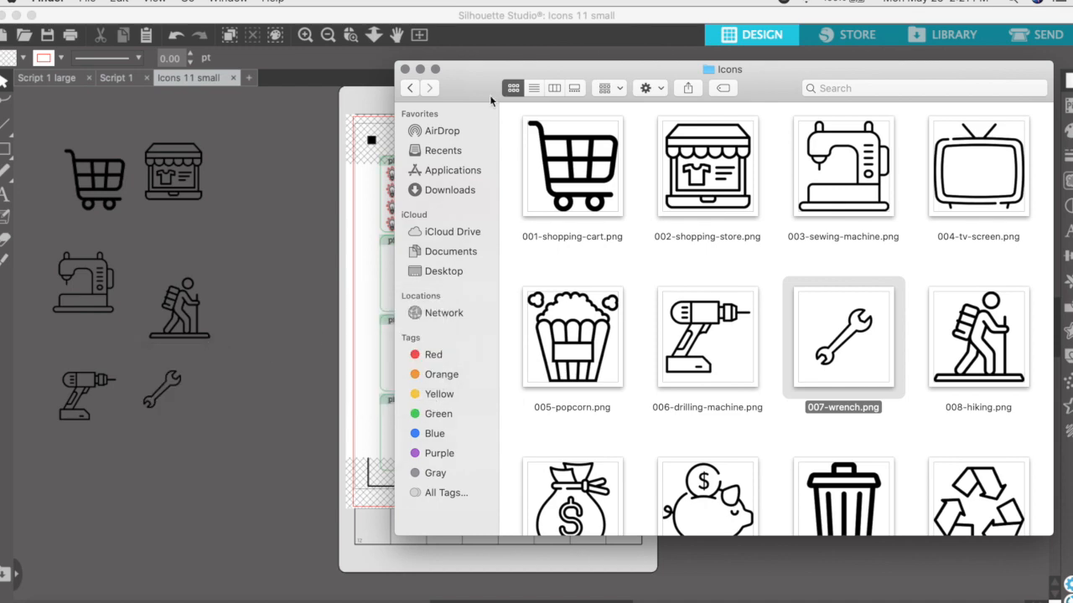
click(420, 69)
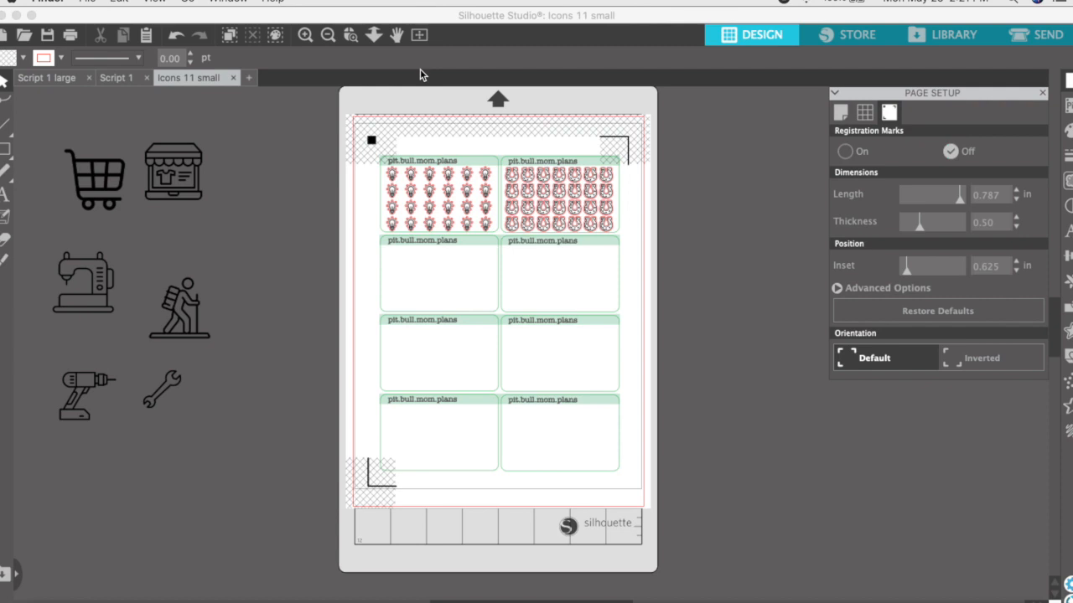
Resize all six imported icons together to a height of 0.393 in with the aspect ratio locked
drag(165, 174, 167, 186)
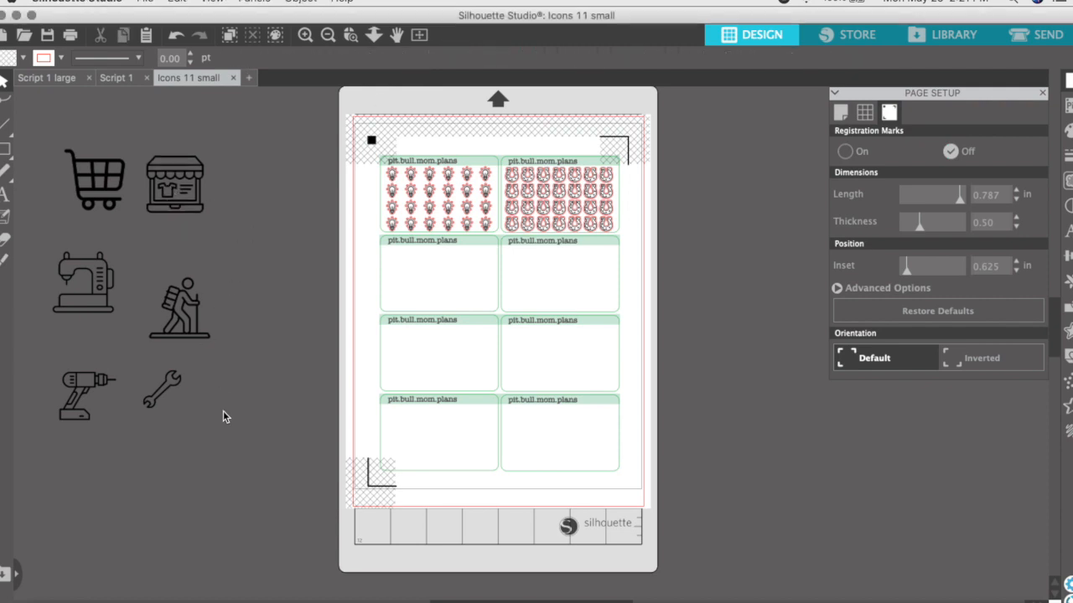
drag(110, 362, 39, 133)
drag(291, 61, 269, 61)
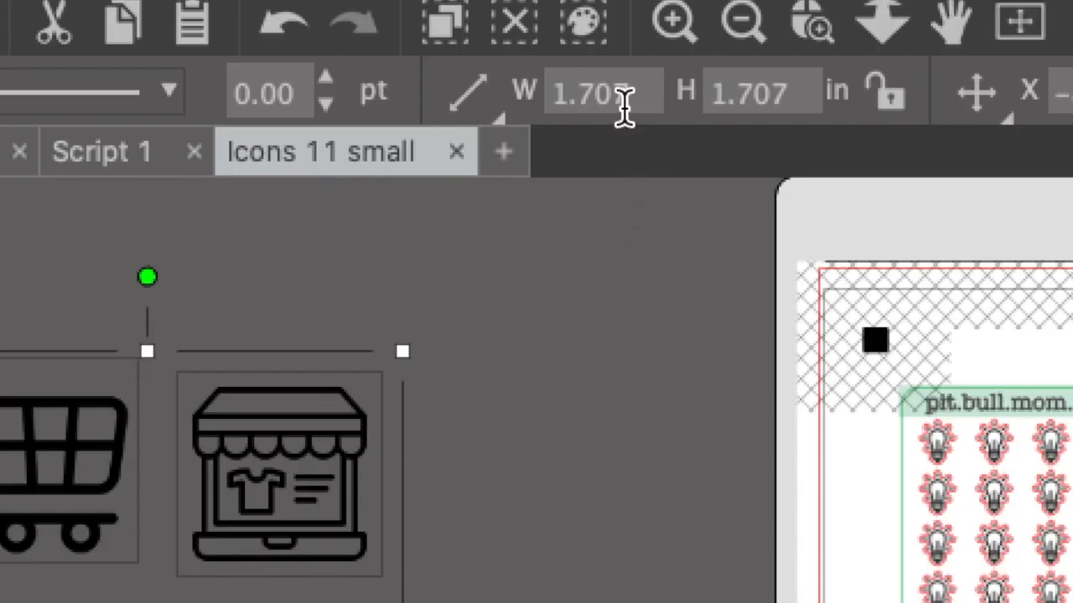
drag(561, 100, 518, 100)
click(887, 98)
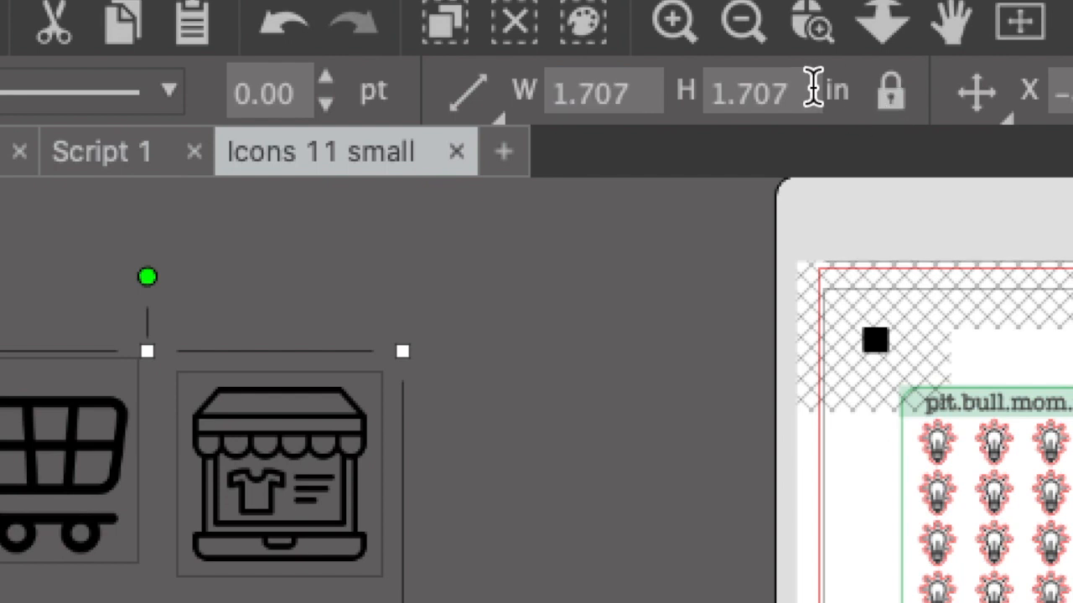
drag(814, 87, 574, 87)
text(0.393)
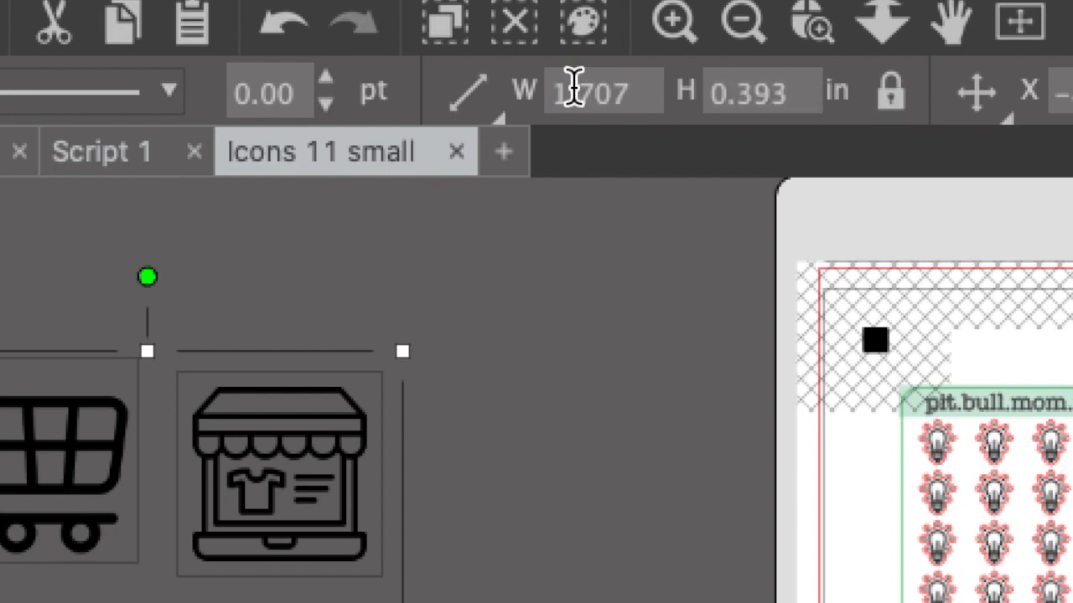
key(Return)
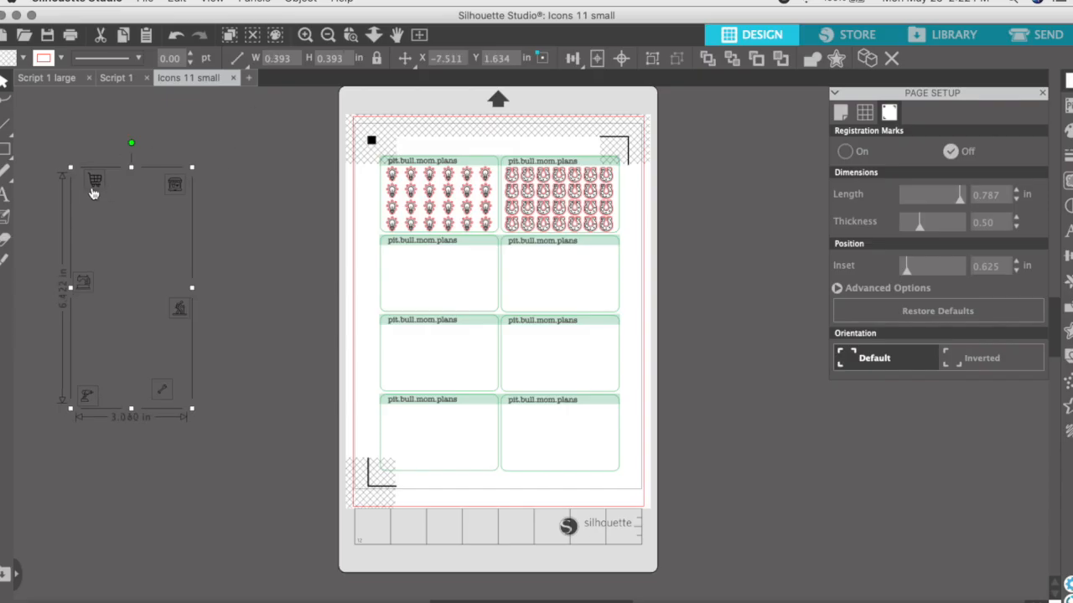
Place the shopping cart and store icons in the second-row sticker boxes and the sewing machine and hiker in the third-row boxes
drag(94, 193, 393, 260)
click(300, 319)
click(444, 261)
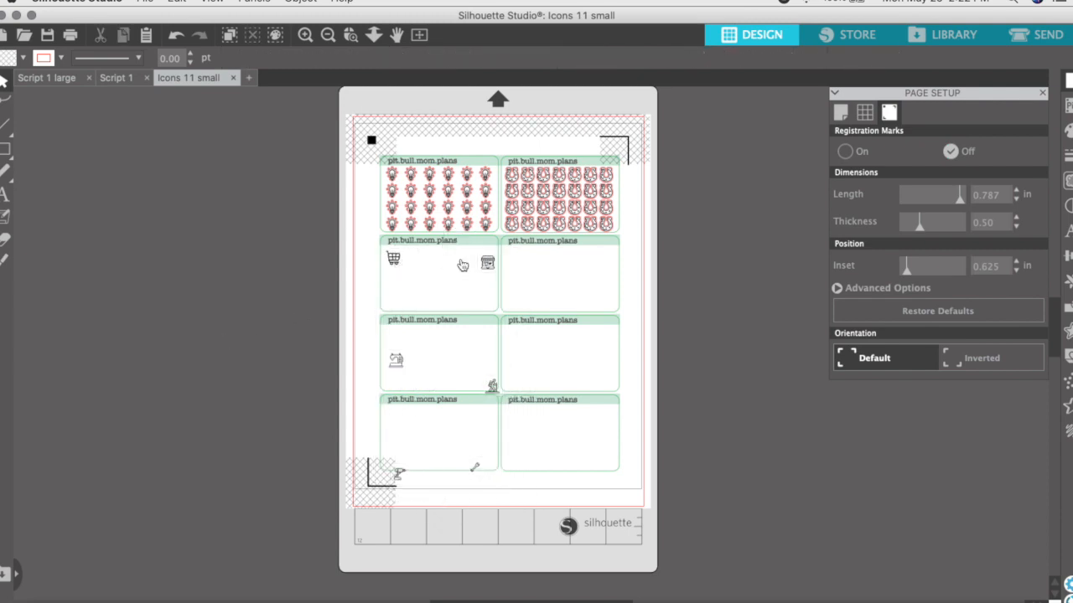
drag(487, 267, 513, 258)
click(395, 381)
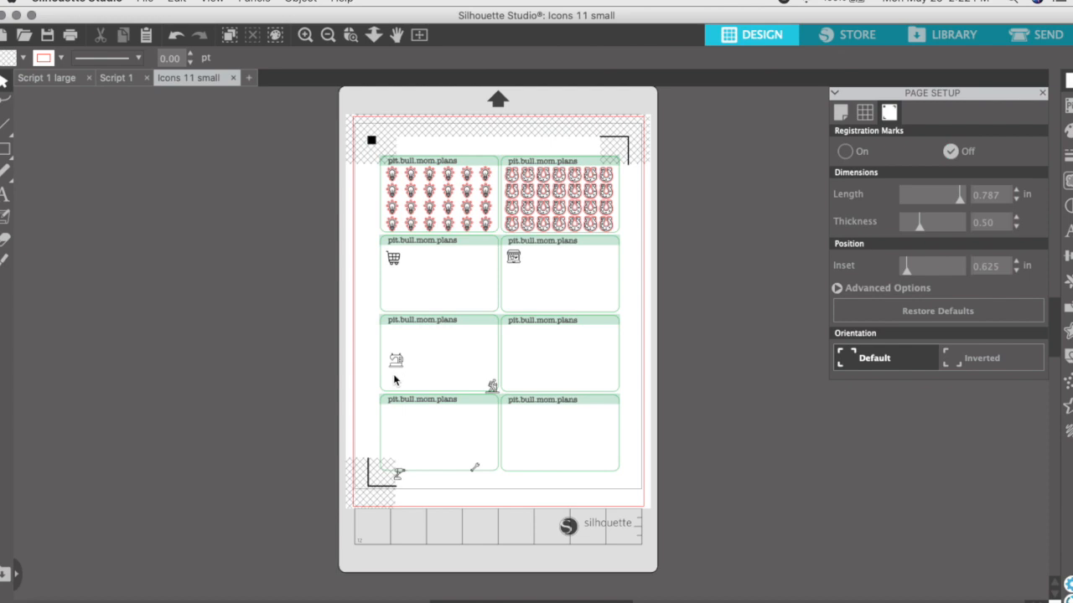
drag(395, 365, 395, 342)
click(393, 344)
drag(493, 390, 512, 340)
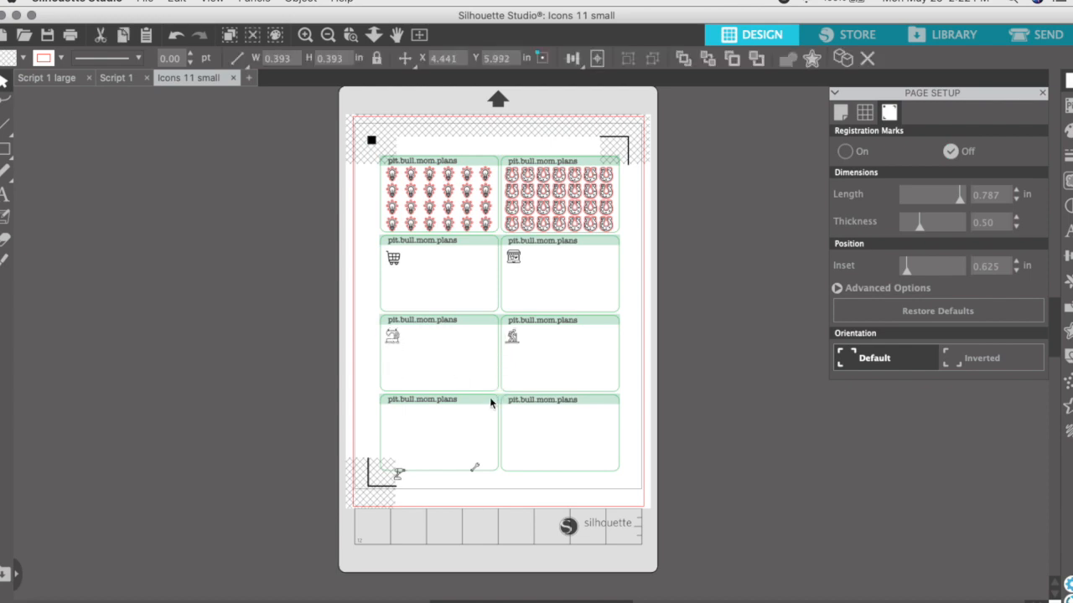
Place the drilling machine and wrench icons in the fourth-row sticker boxes and enlarge the wrench to about 0.5 in
click(507, 370)
drag(400, 474, 398, 425)
click(418, 440)
drag(477, 466, 515, 426)
click(515, 419)
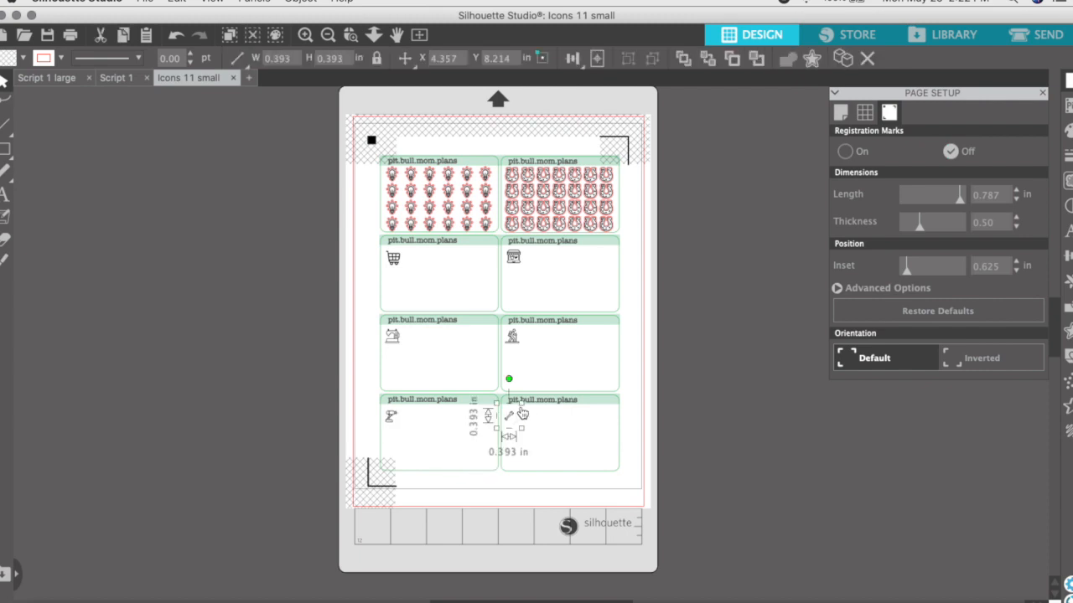
drag(520, 403, 527, 406)
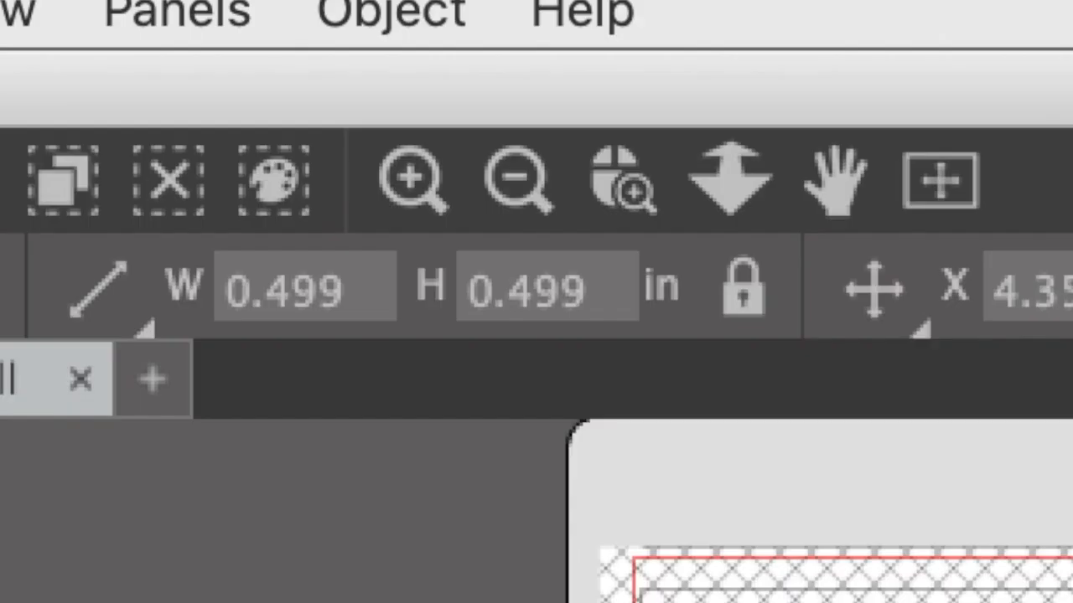
key(Escape)
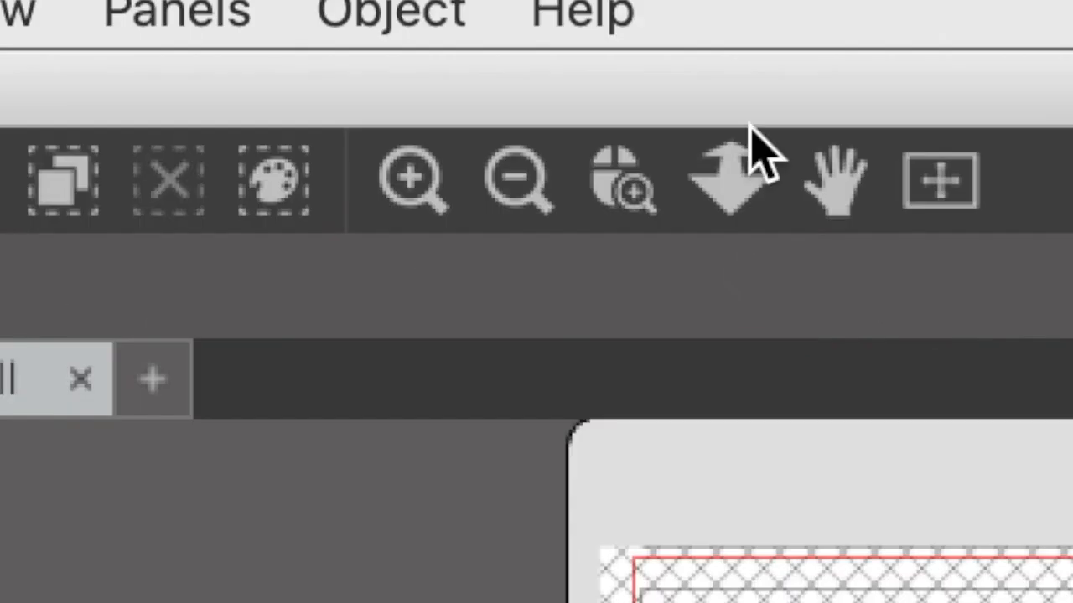
Trace the outer edge of the shopping cart icon with a threshold of 95%
click(419, 191)
click(419, 176)
scroll(350, 235, up, 2)
scroll(350, 235, down, 1)
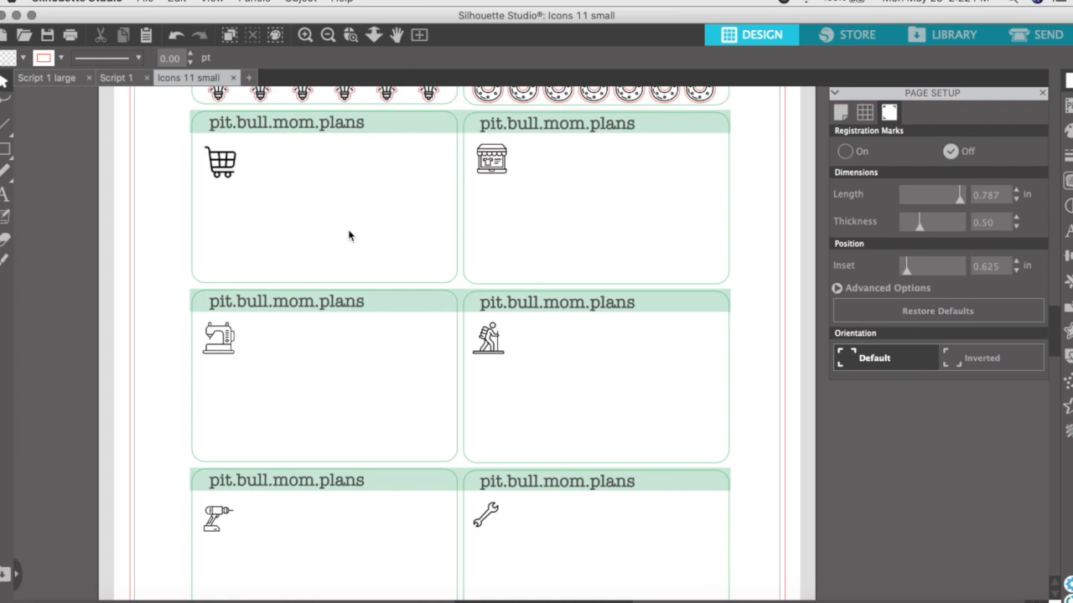
scroll(350, 234, down, 1)
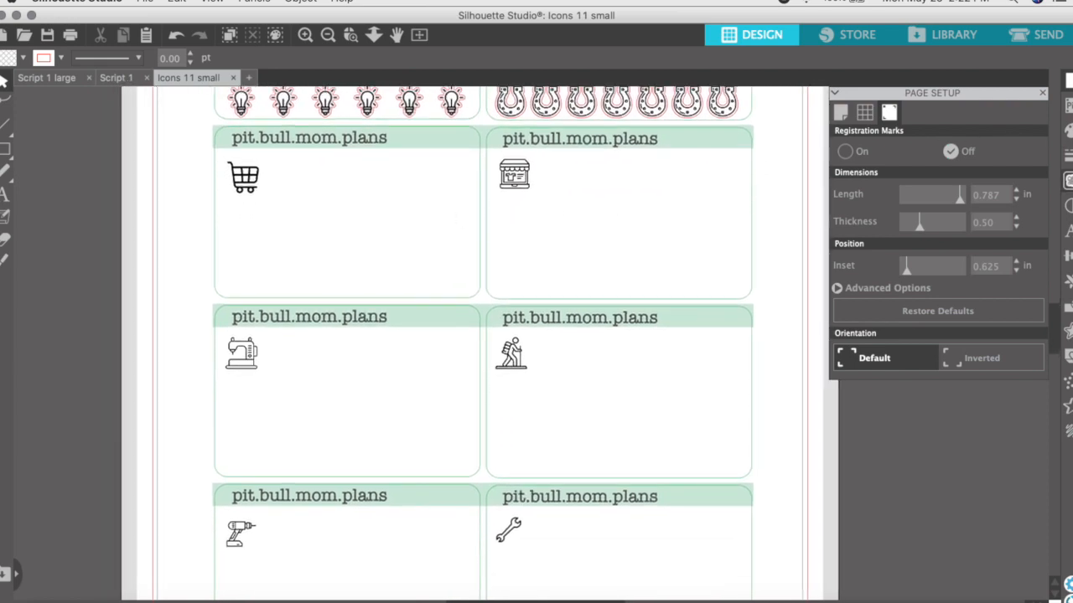
click(1068, 180)
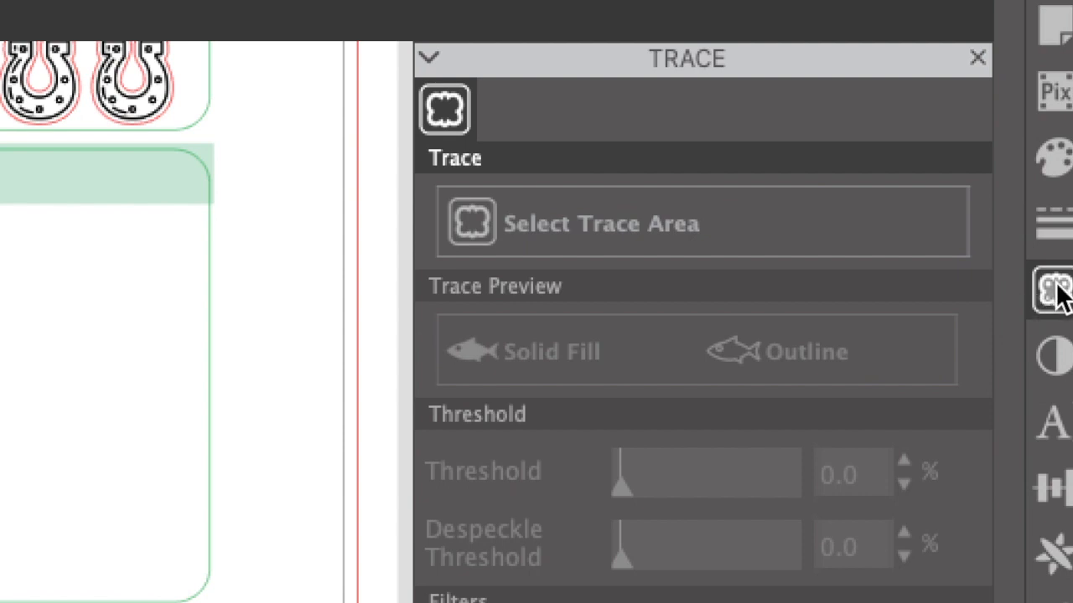
click(654, 230)
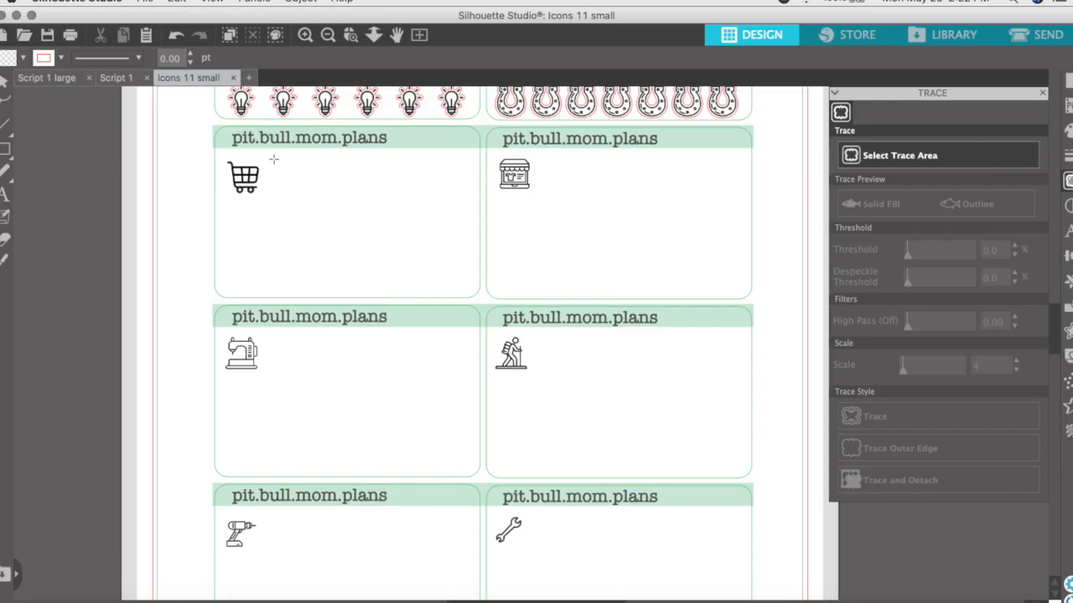
mouse_move(278, 155)
mouse_down()
mouse_move(231, 188)
mouse_move(222, 216)
mouse_up()
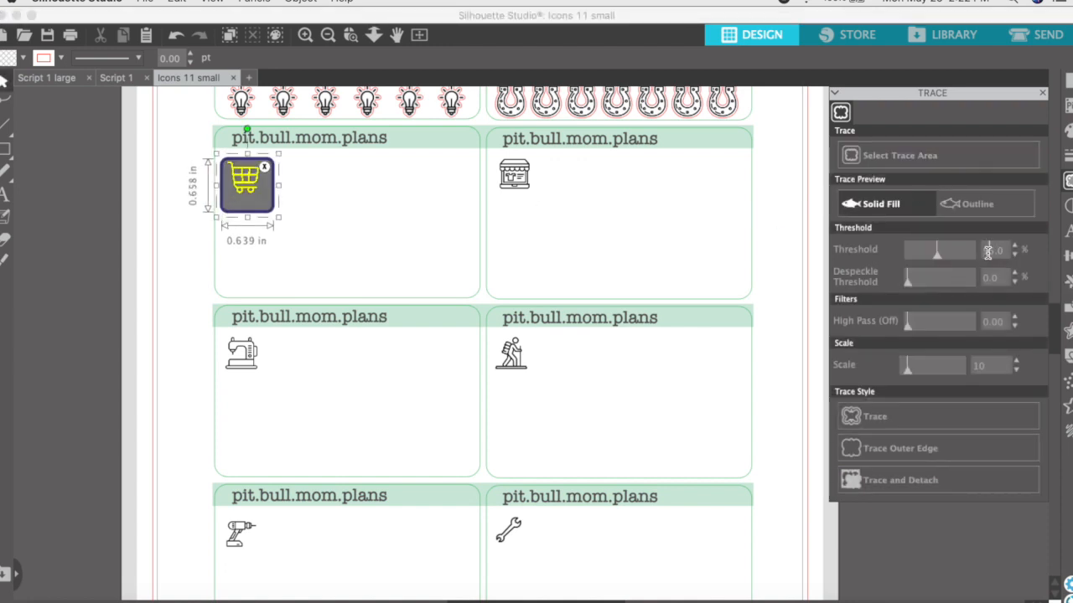
text(95.)
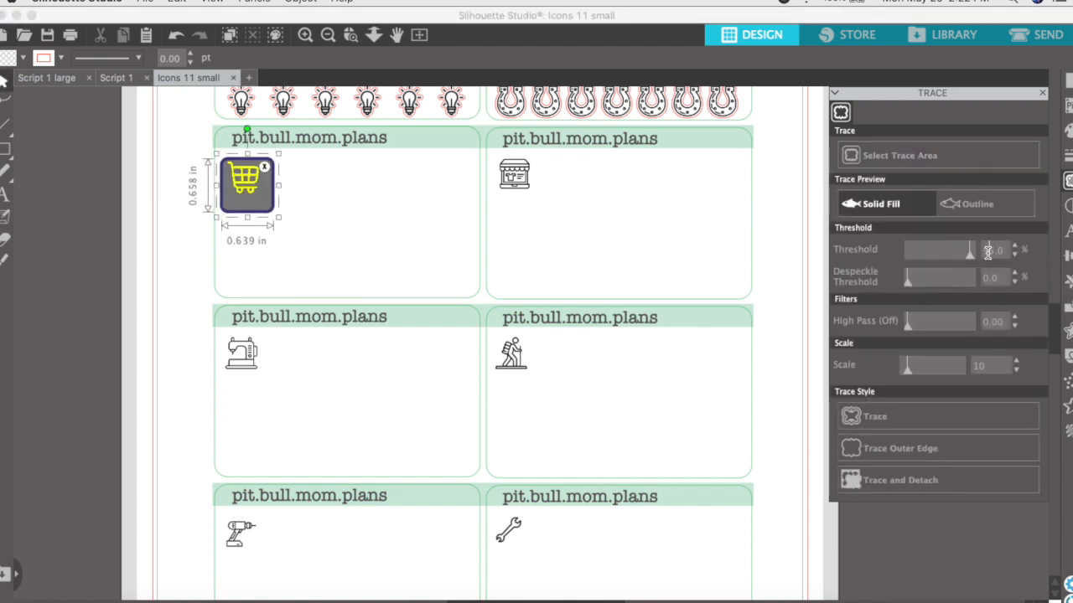
click(913, 448)
Trace the outer edge of the shopping store icon at a 95% threshold
click(895, 155)
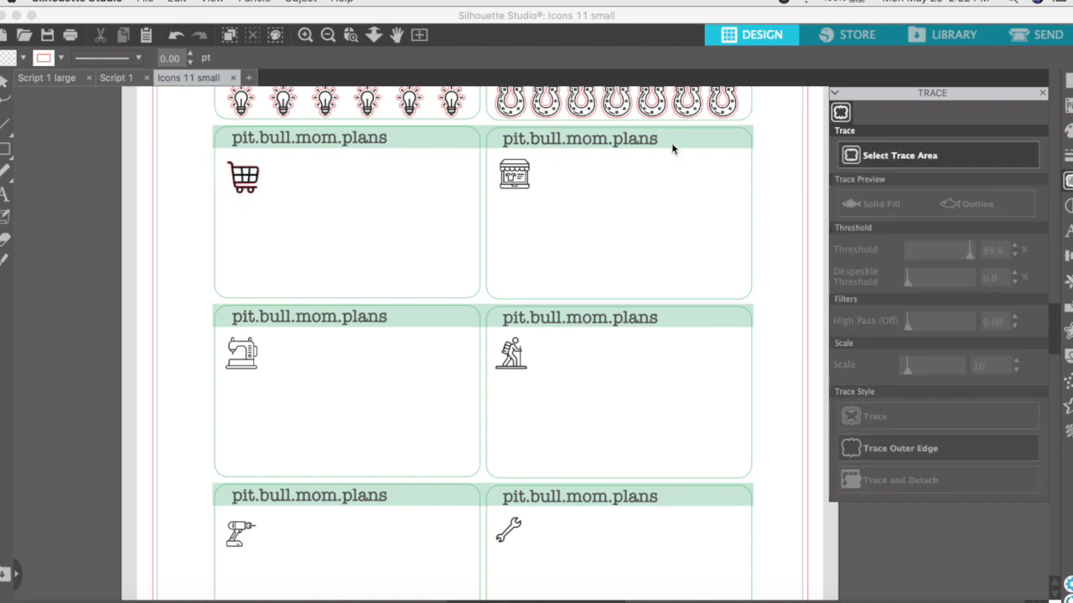
drag(542, 156, 488, 198)
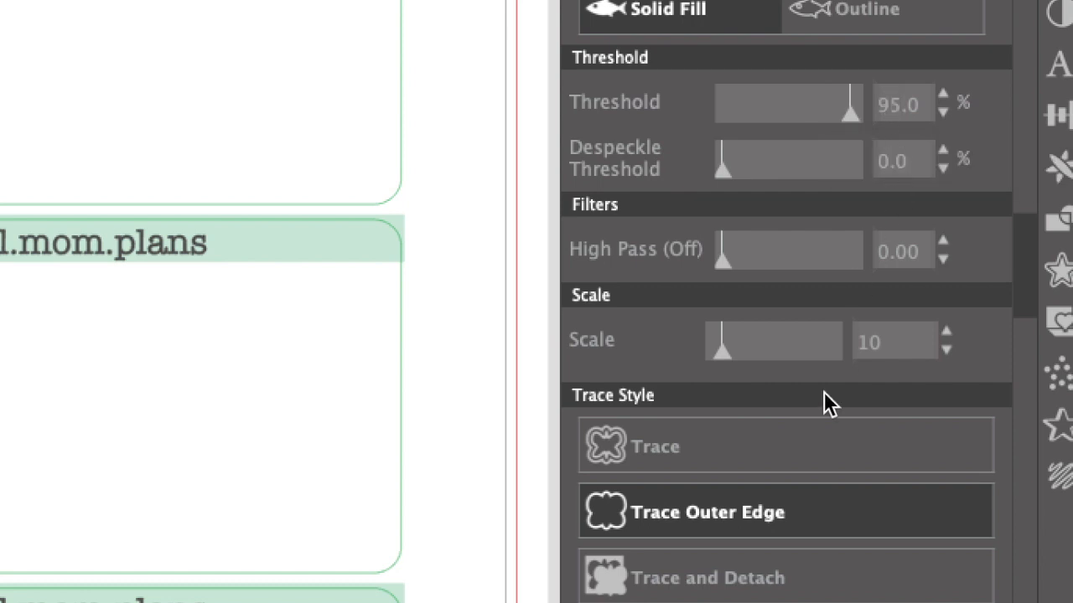
click(778, 495)
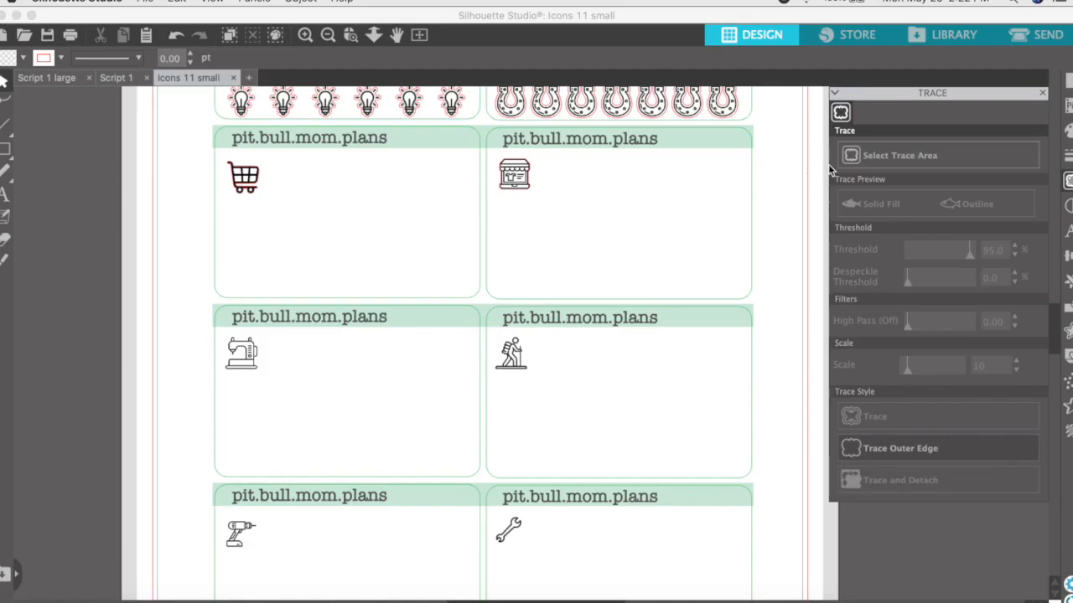
Set a 95% threshold for the sewing machine icon's trace area and trace its outer edge
click(266, 344)
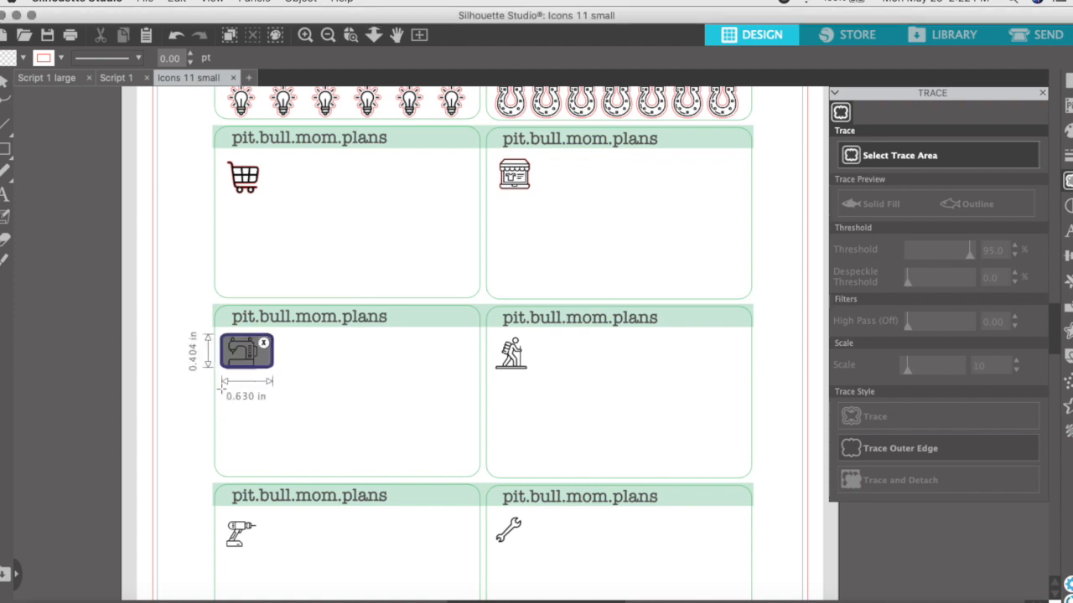
click(900, 155)
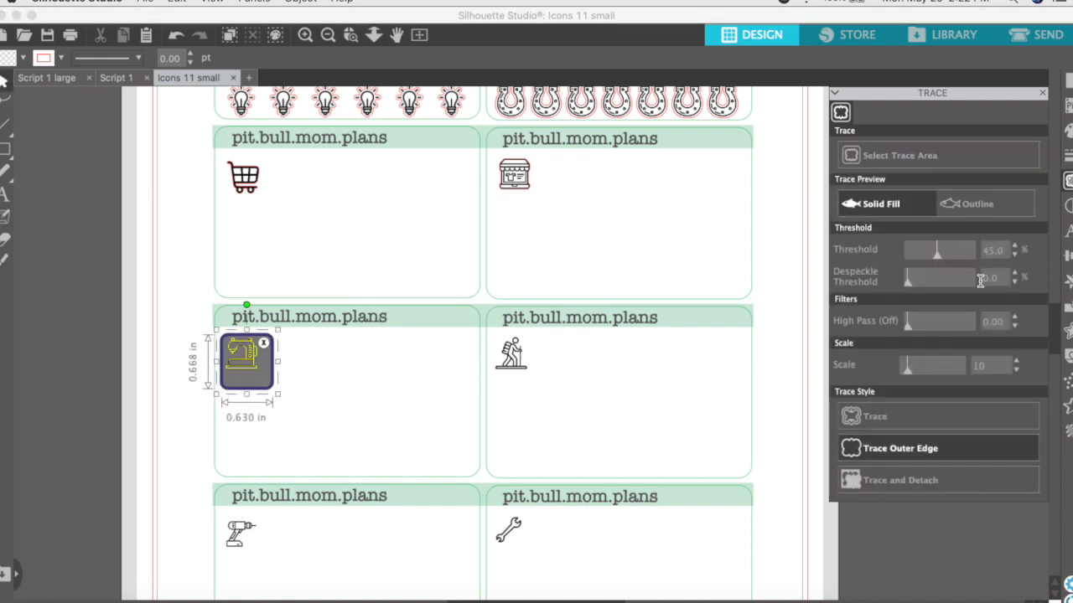
text(95)
key(Return)
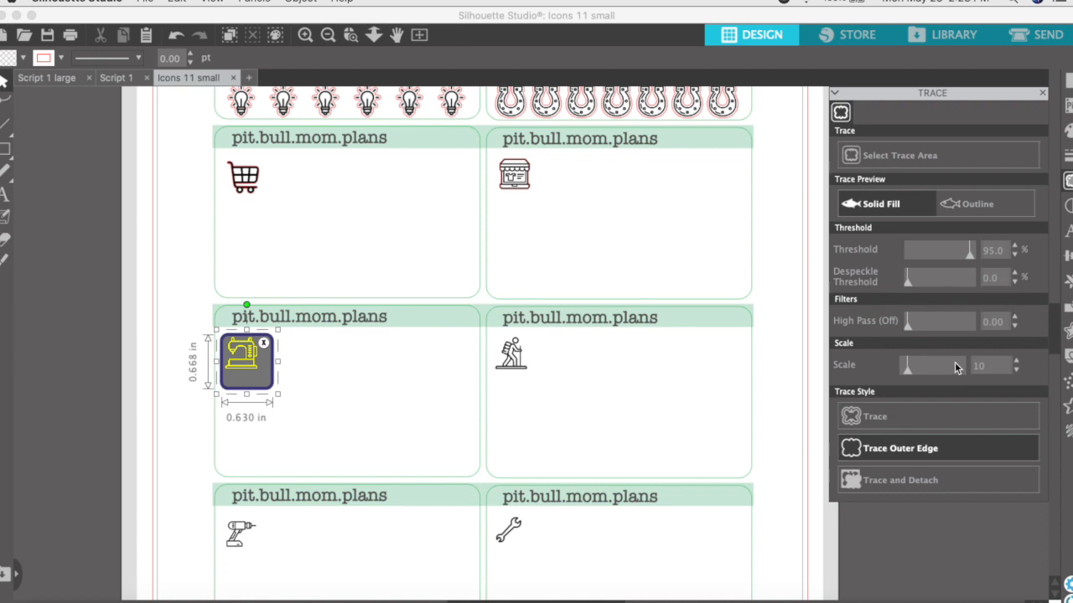
click(919, 449)
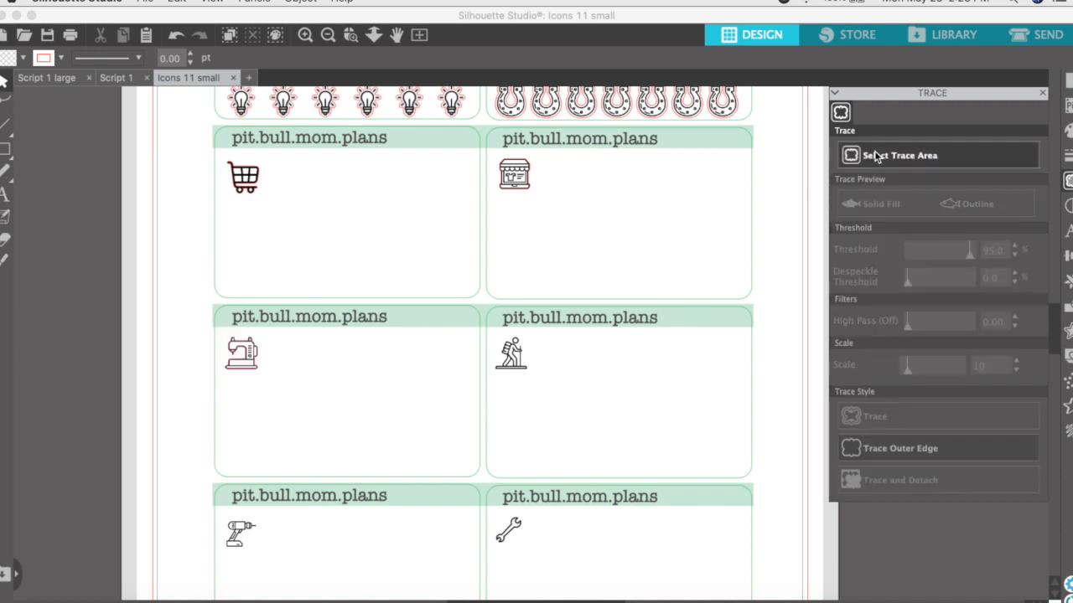
Trace the outer edge of the hiker icon with the threshold set to 95%
click(871, 156)
drag(531, 336, 490, 385)
double_click(987, 251)
text(95)
key(Return)
click(920, 452)
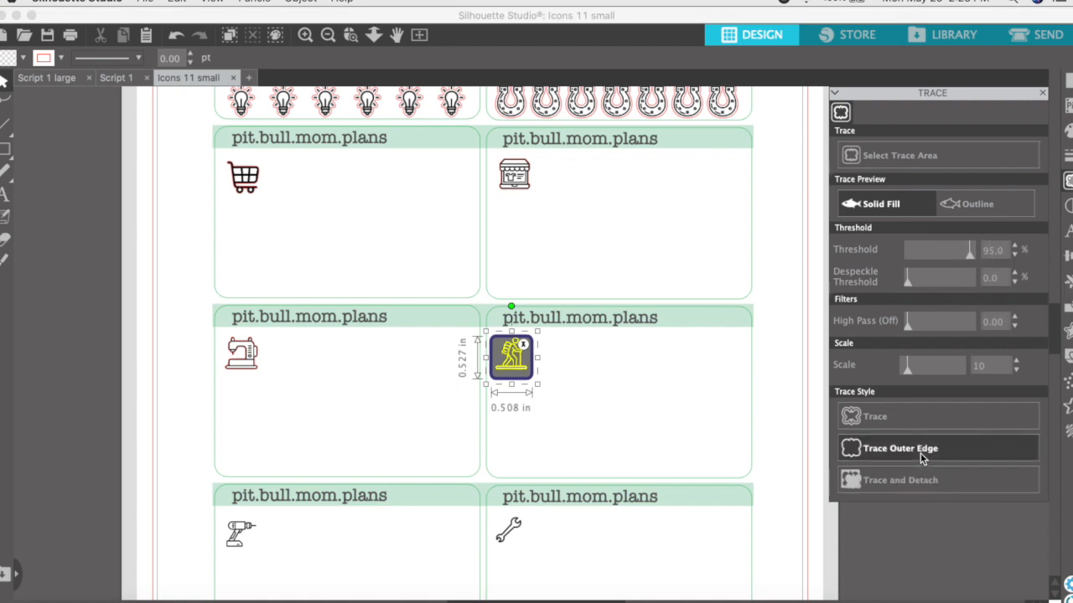
Trace the outer edge of the drilling machine icon at a 95% threshold
scroll(721, 477, down, 2)
scroll(723, 478, down, 2)
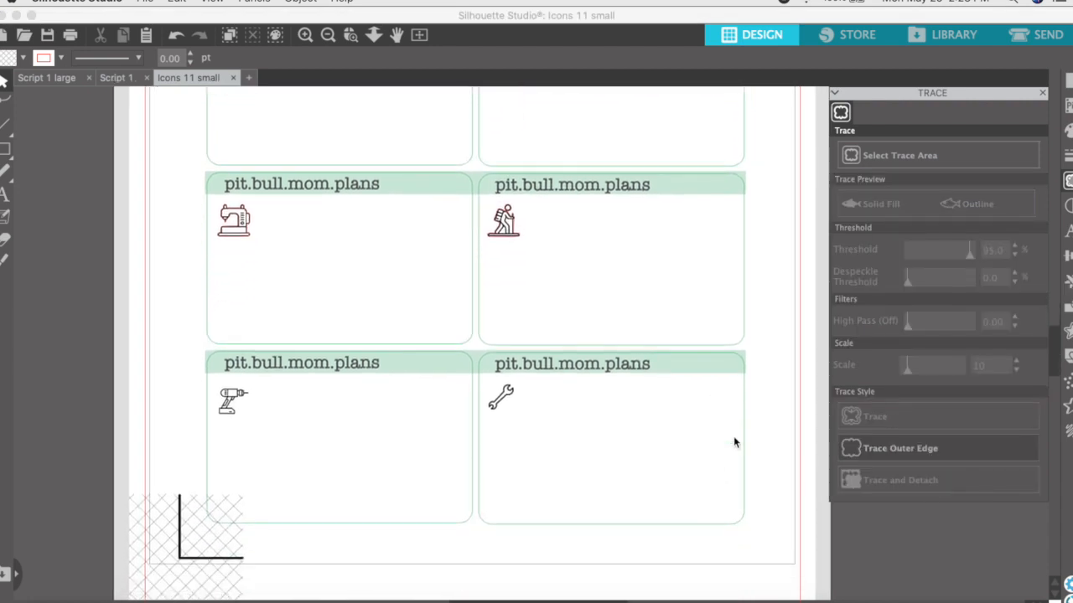
click(899, 155)
drag(258, 385, 208, 429)
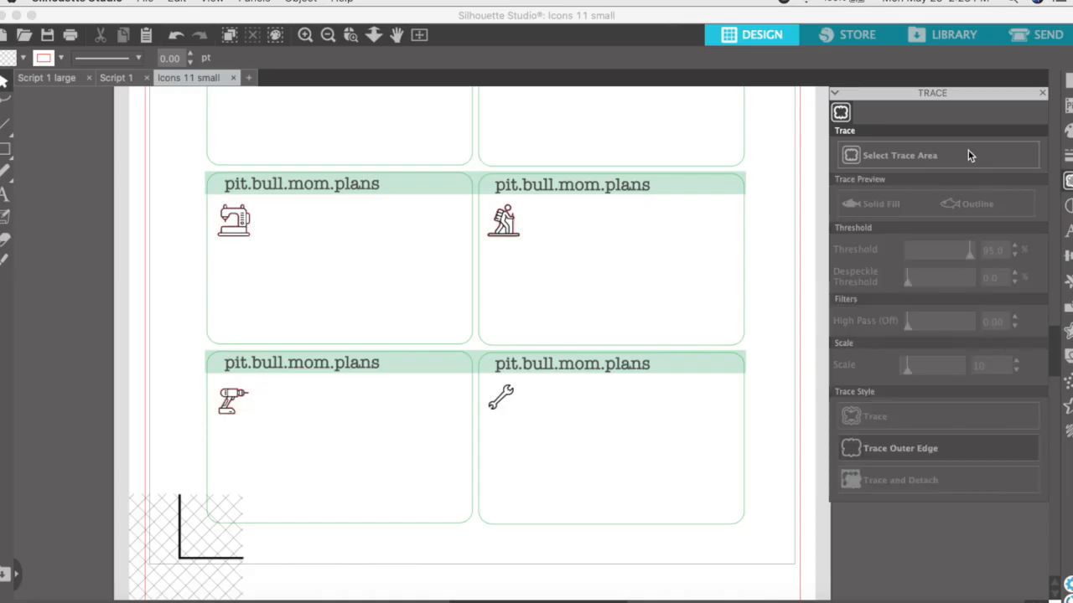
Trace the outer edge of the wrench icon at a 95% threshold
click(968, 155)
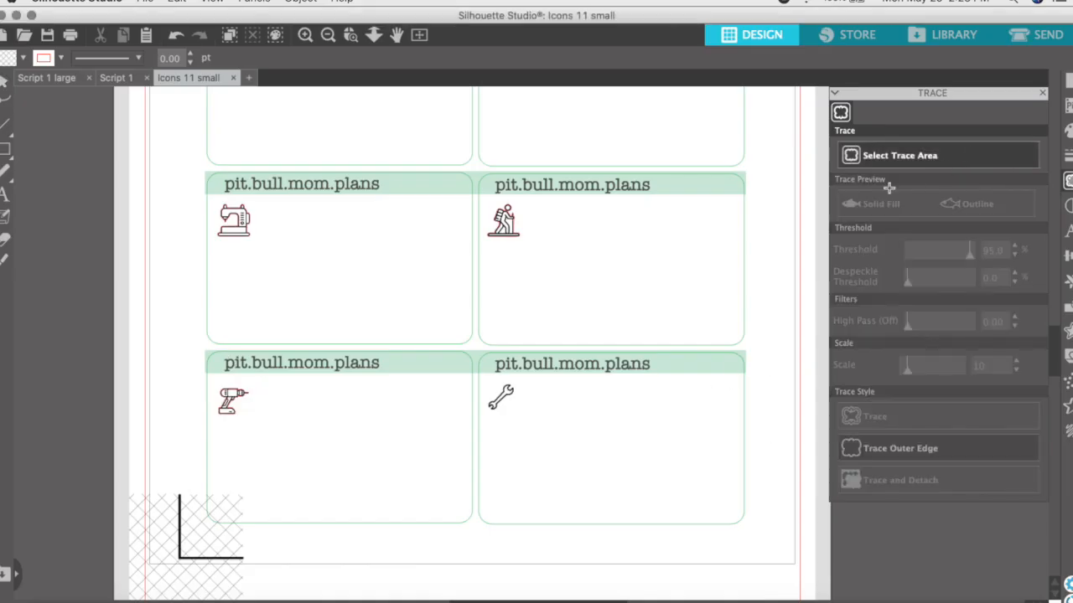
mouse_move(524, 379)
mouse_down()
mouse_move(485, 402)
mouse_move(479, 445)
mouse_move(475, 430)
mouse_up()
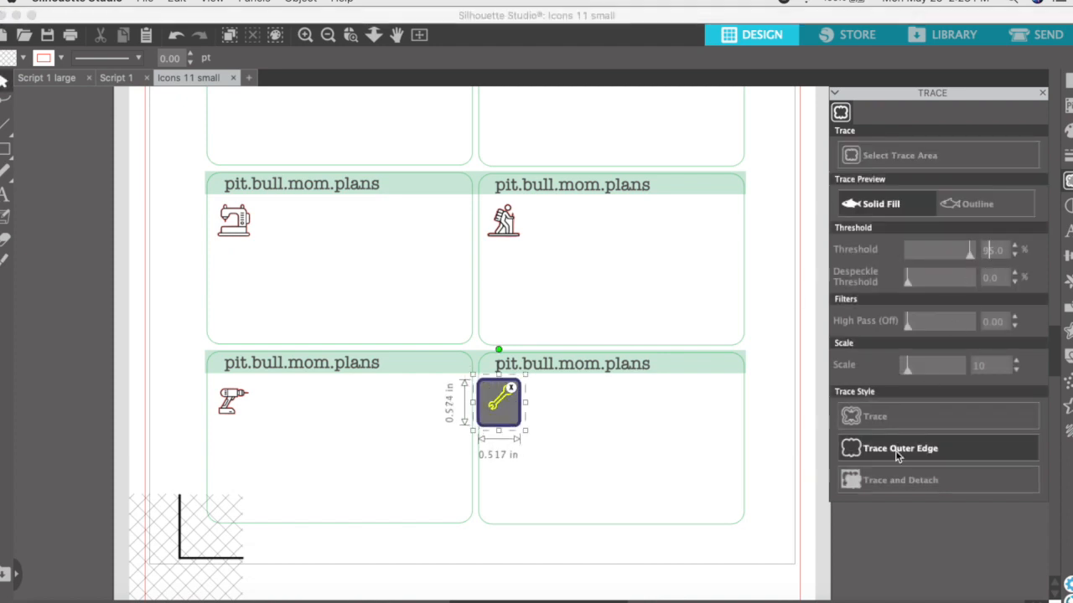
click(905, 415)
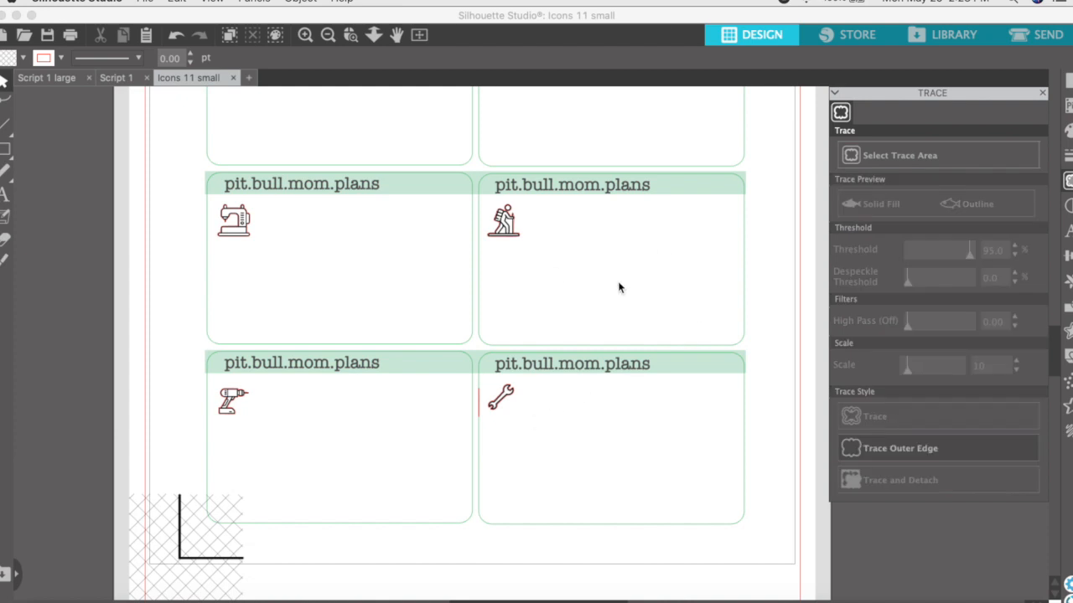
Edit the wrench's traced path to remove the stray vertical line picked up from the sticker box edge
click(480, 405)
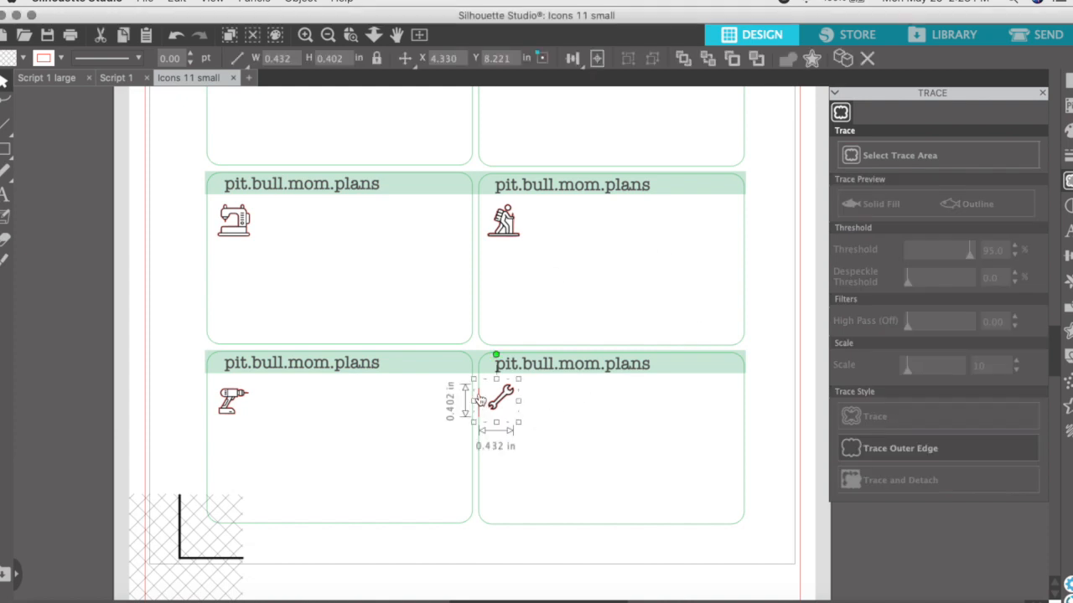
double_click(480, 401)
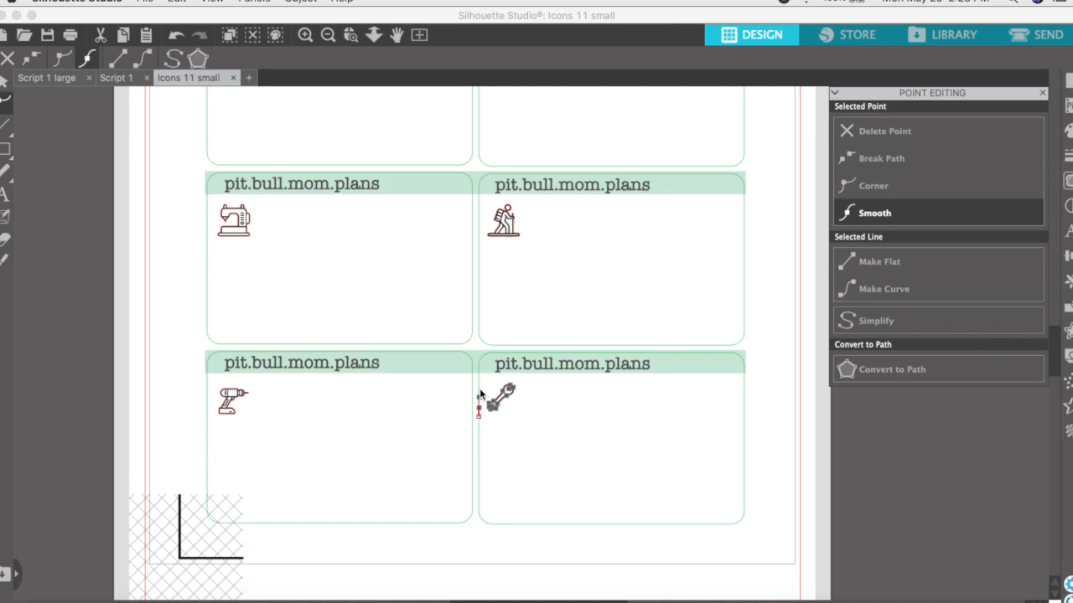
click(540, 424)
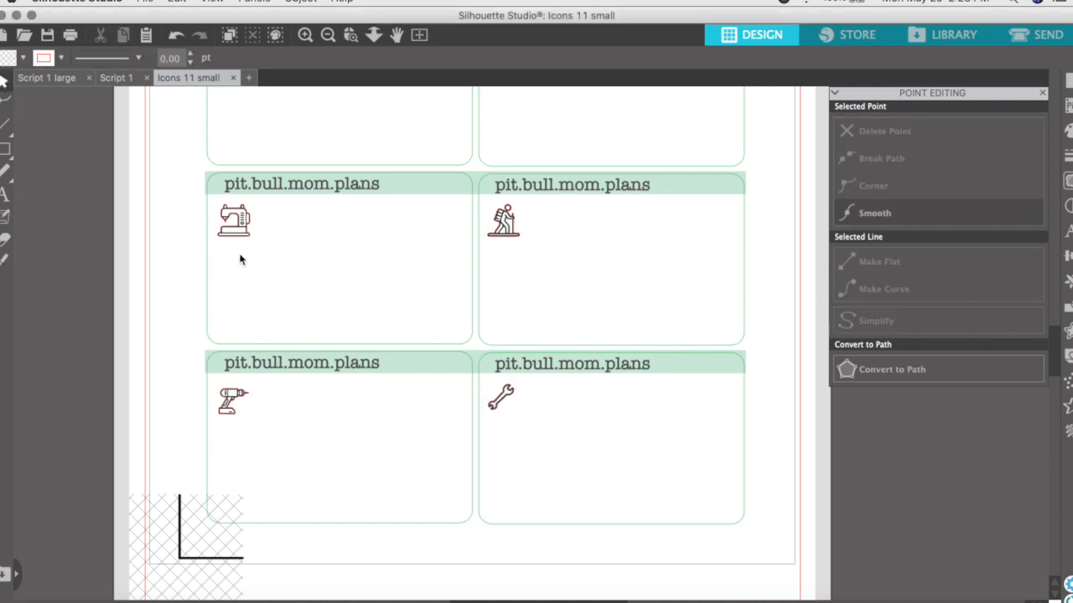
Try a rounded offset outline around the shopping cart image and discard it
scroll(243, 251, up, 3)
click(254, 136)
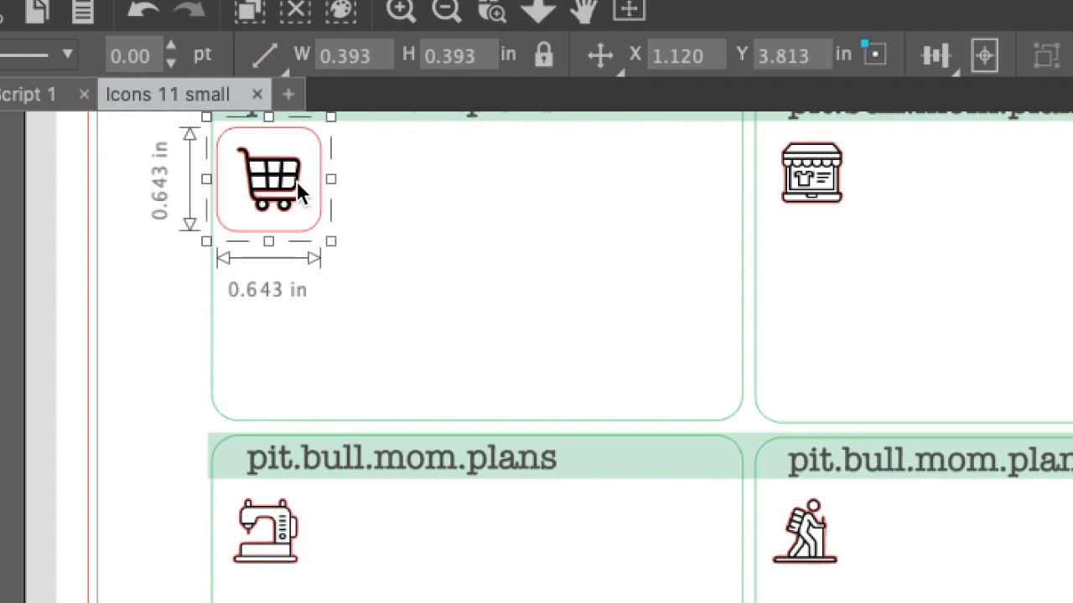
key(Delete)
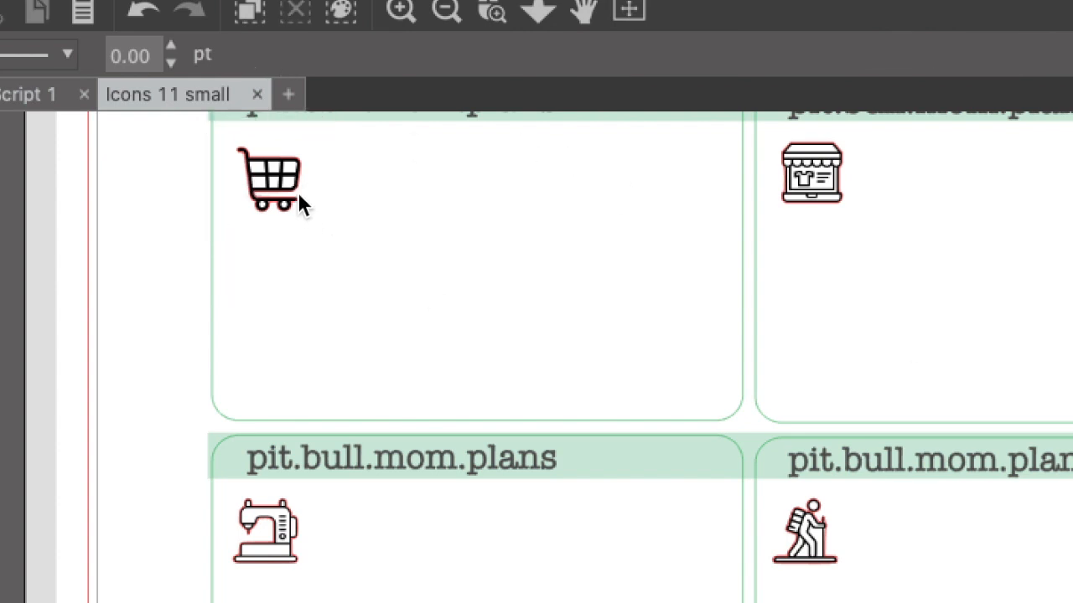
Offset the shopping cart's traced outline by 0.020 in with rounded corners and remove the original inner trace
click(298, 186)
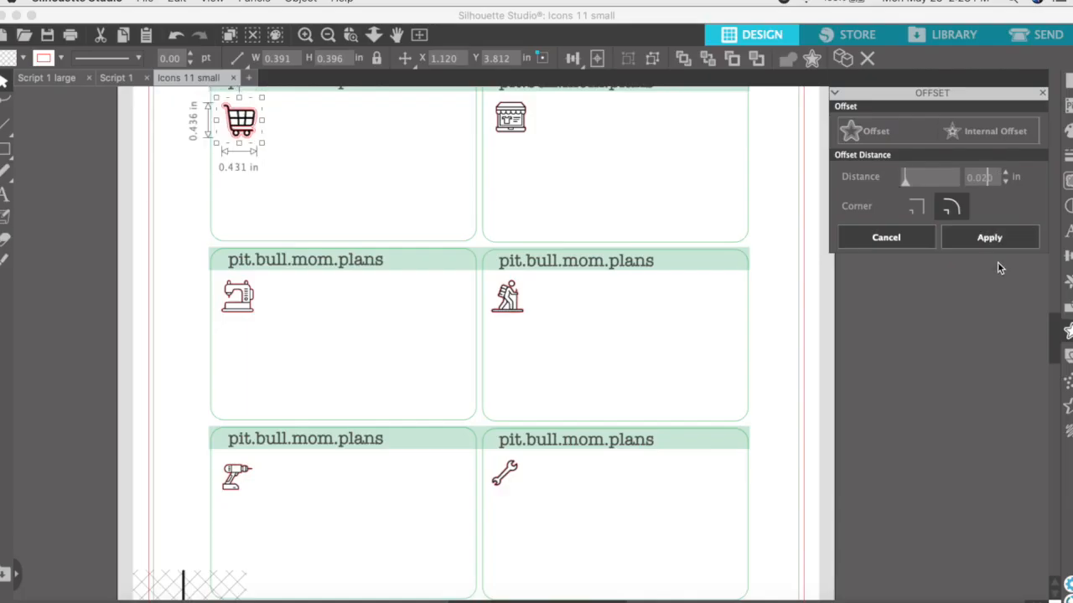
click(994, 240)
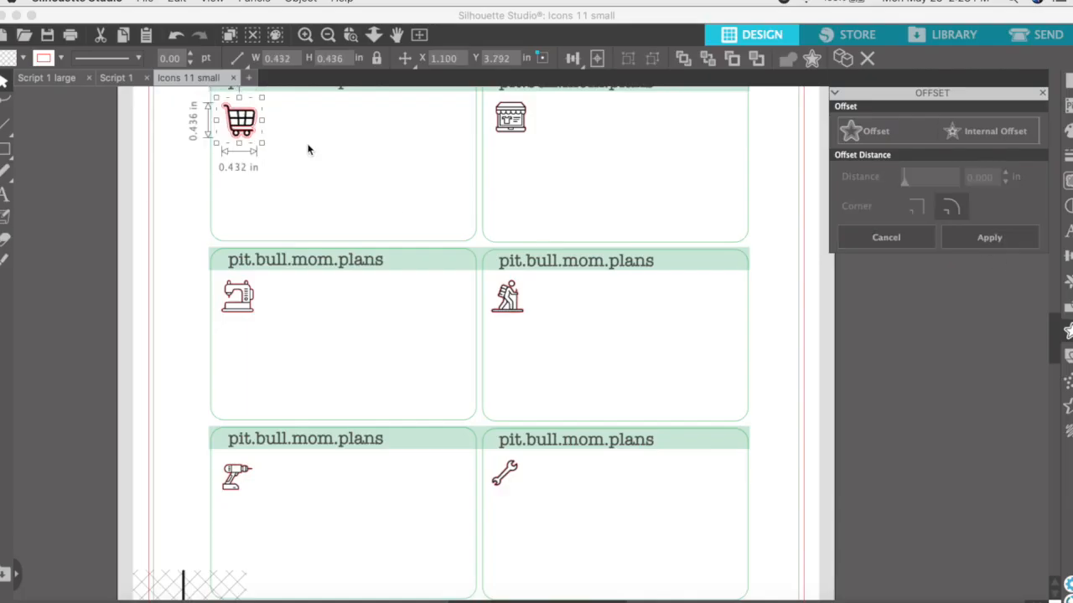
click(307, 38)
scroll(338, 266, up, 5)
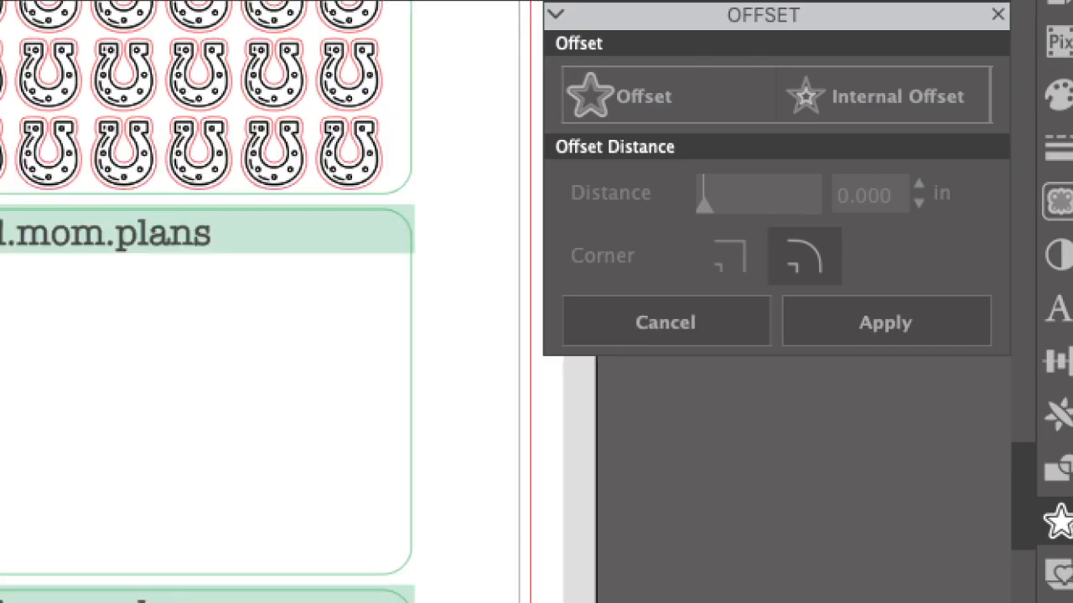
scroll(271, 302, up, 3)
scroll(272, 302, up, 5)
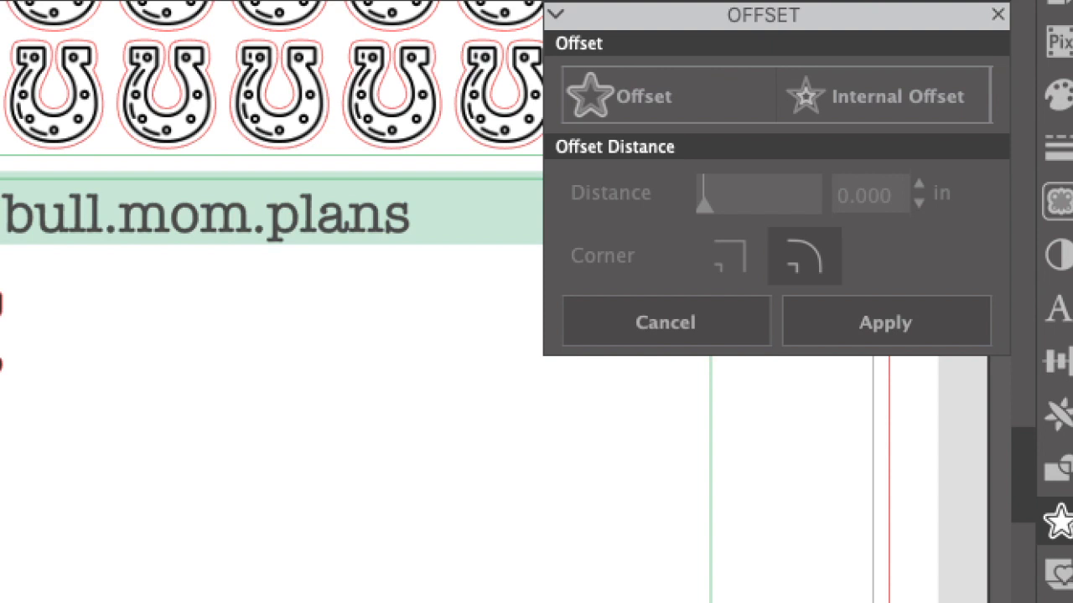
key(Escape)
Offset the online store icon's traced outline by 0.020 in with rounded corners and remove its original trace
click(2, 331)
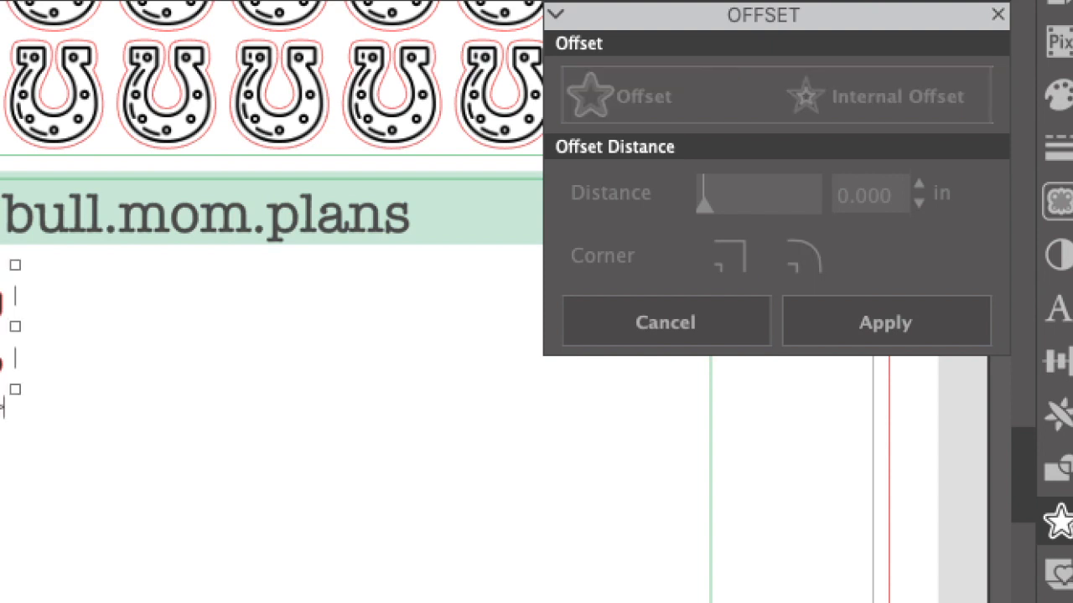
click(888, 134)
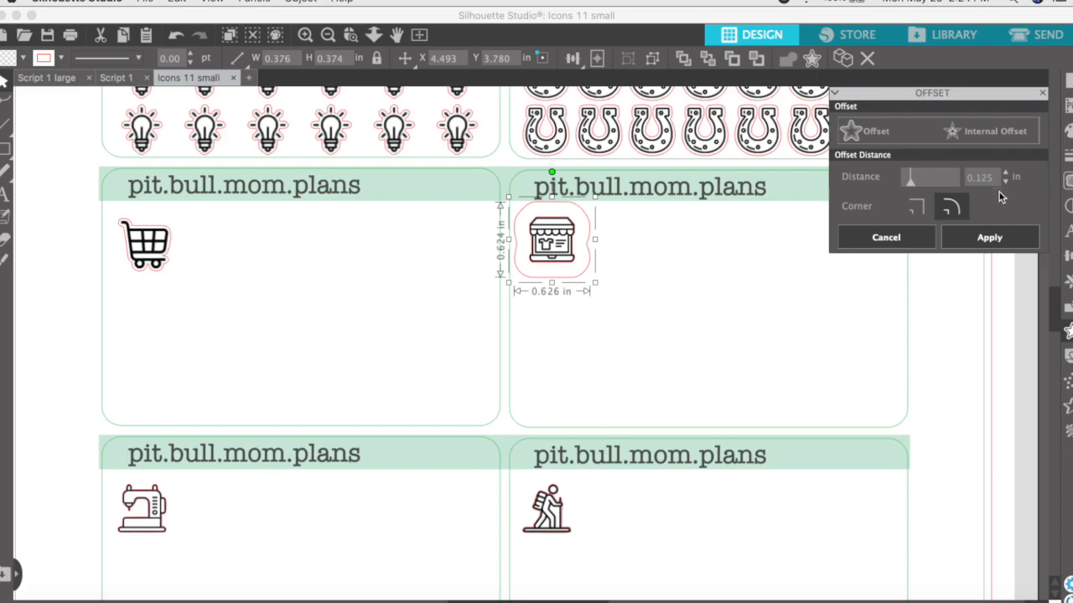
text(0.03)
key(BackSpace)
text(20)
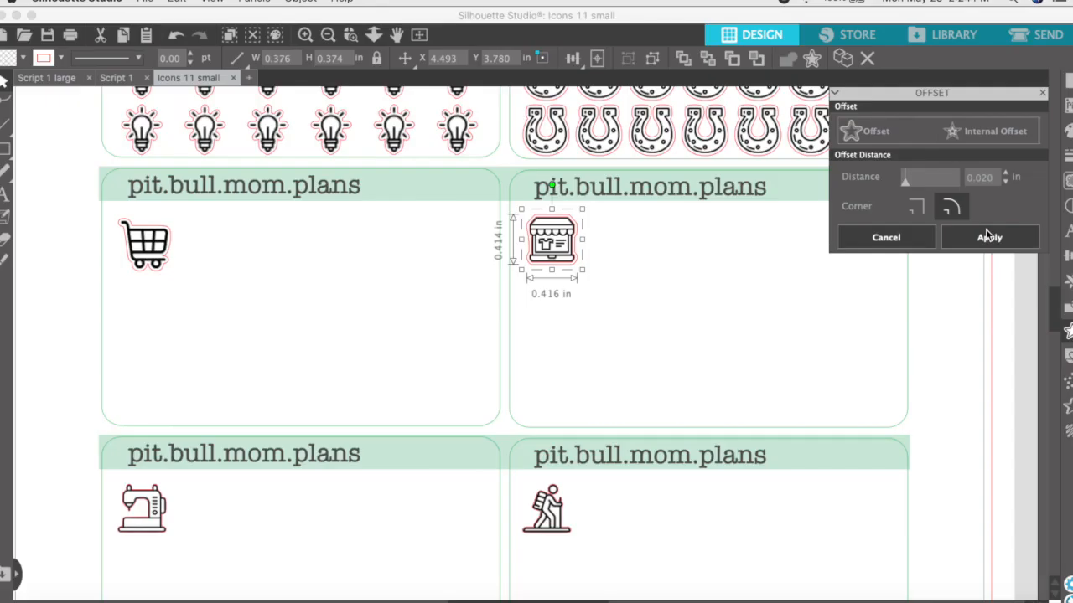
click(733, 511)
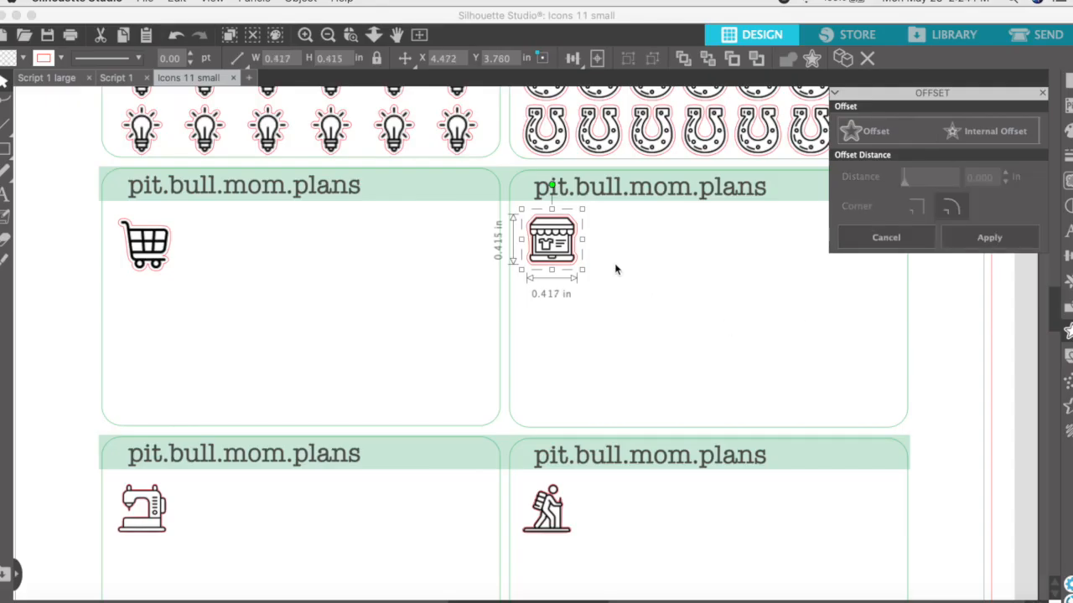
click(541, 394)
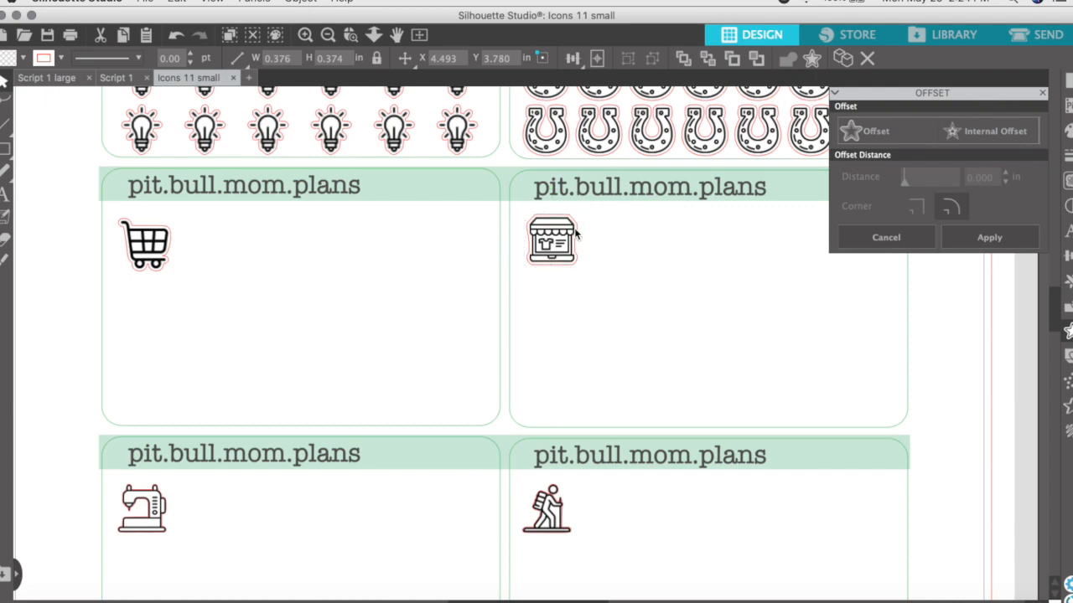
Offset the sewing machine's traced outline by 0.020 in with rounded corners and delete its original trace
scroll(542, 396, down, 2)
scroll(541, 395, down, 2)
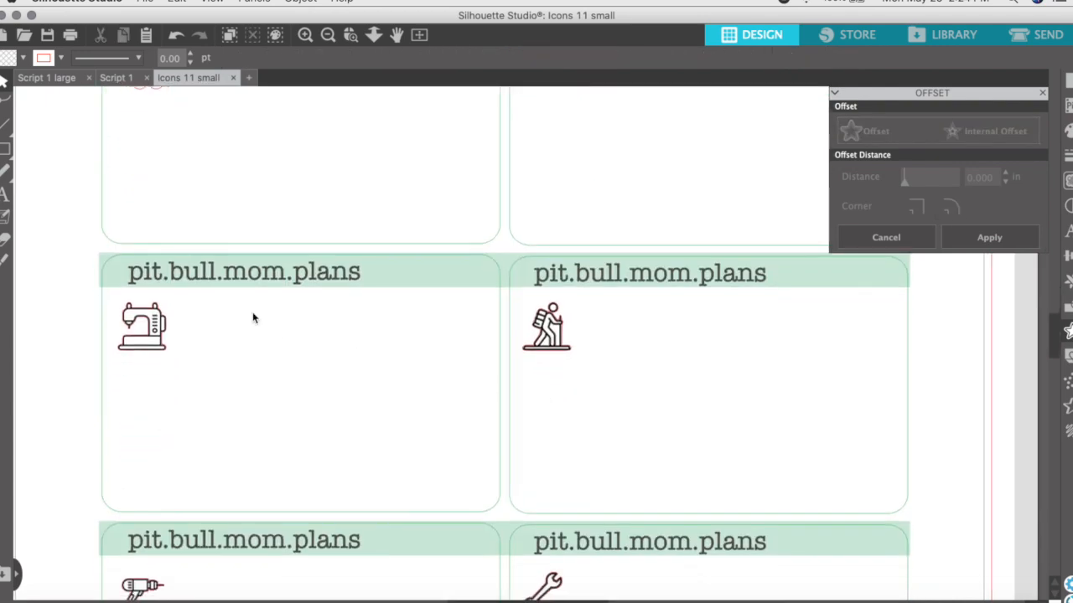
click(166, 325)
click(892, 134)
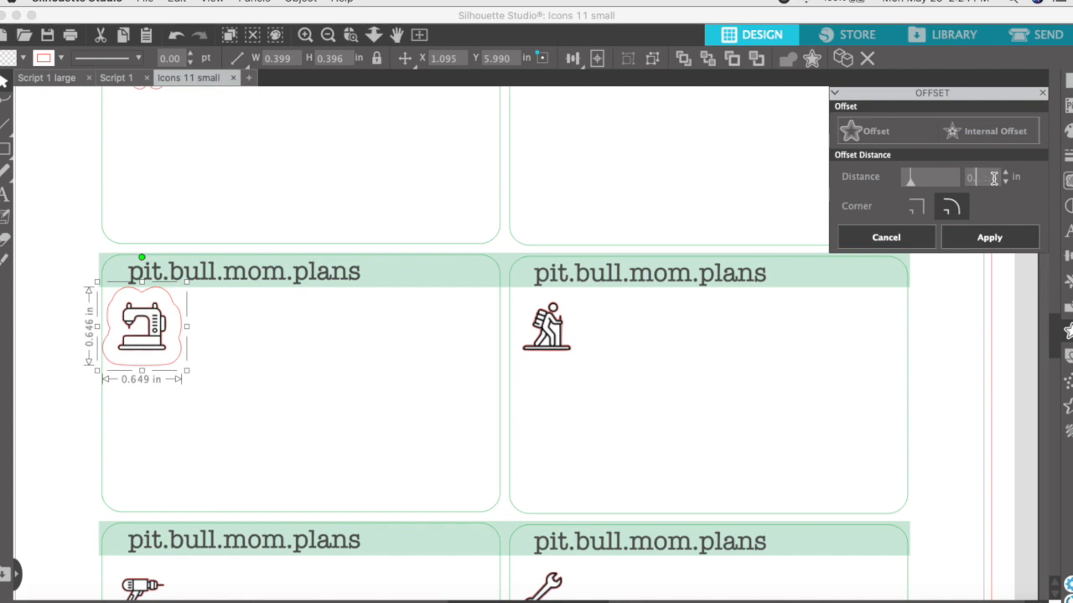
click(1005, 238)
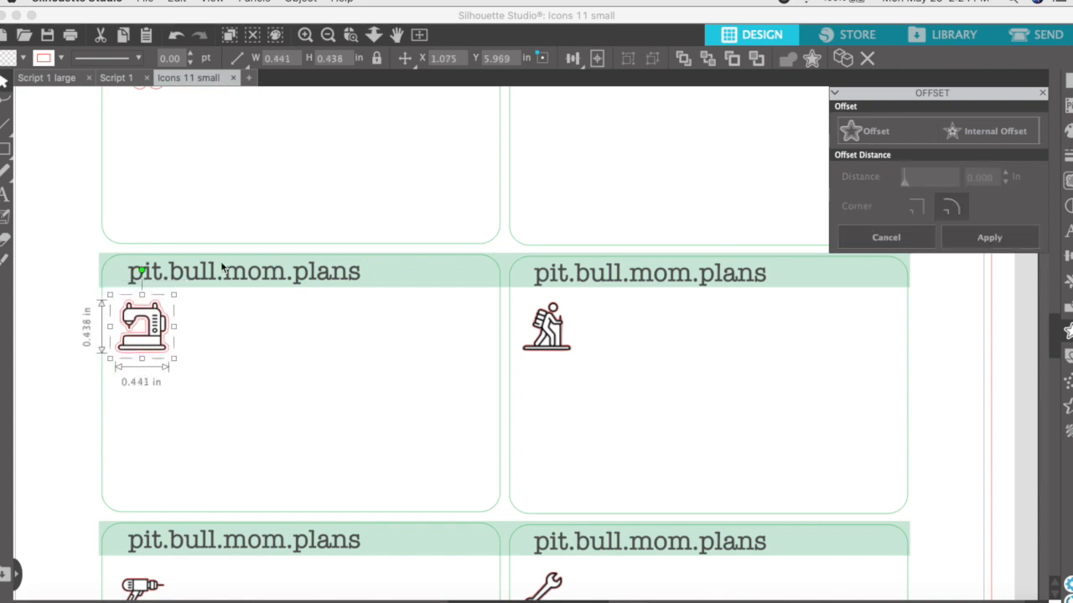
click(160, 311)
key(Delete)
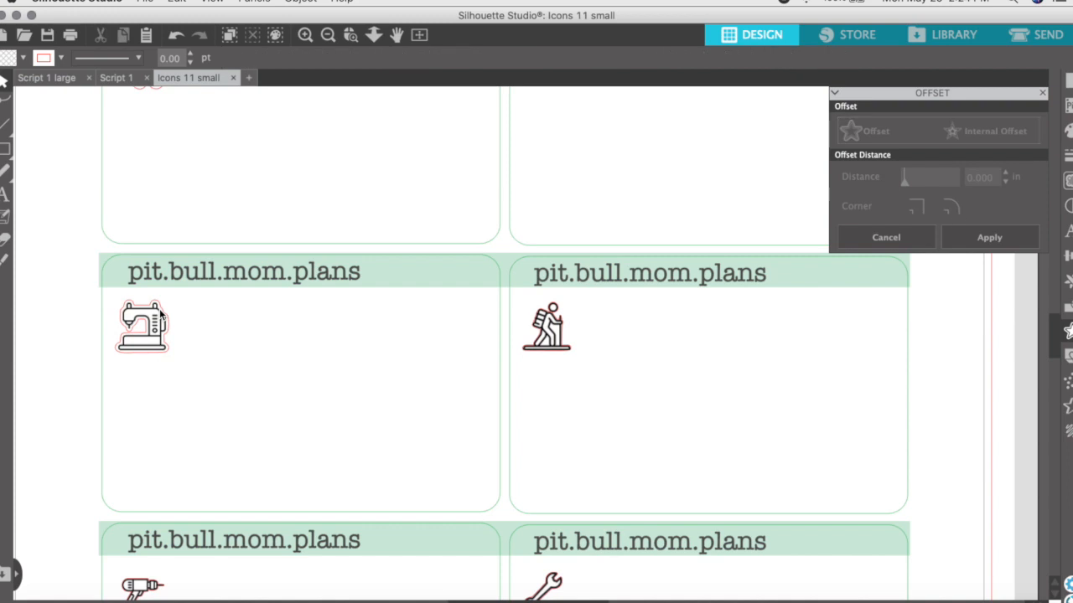
click(553, 331)
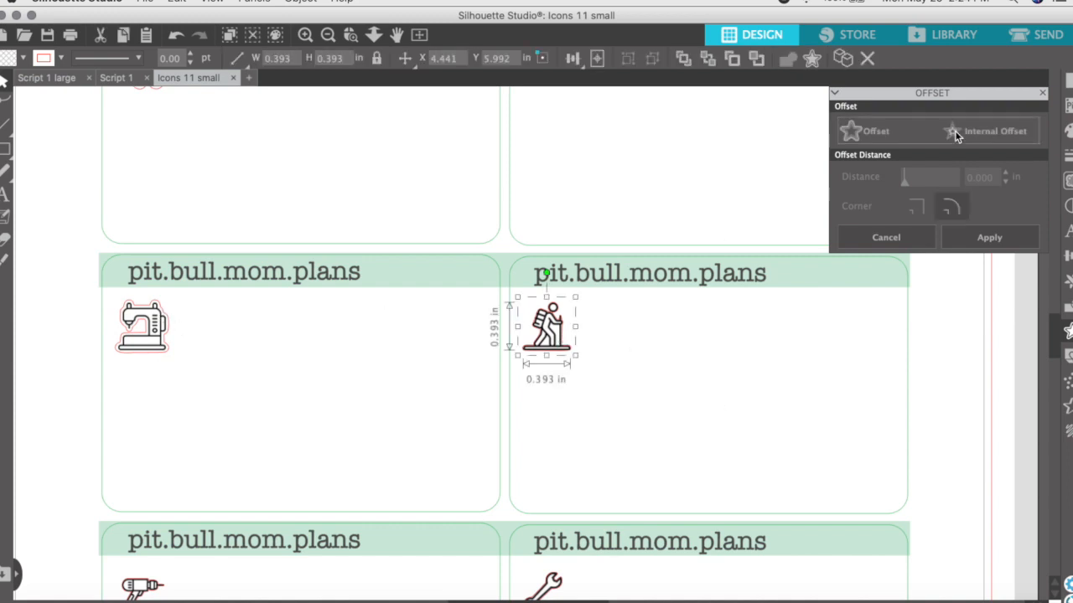
click(895, 134)
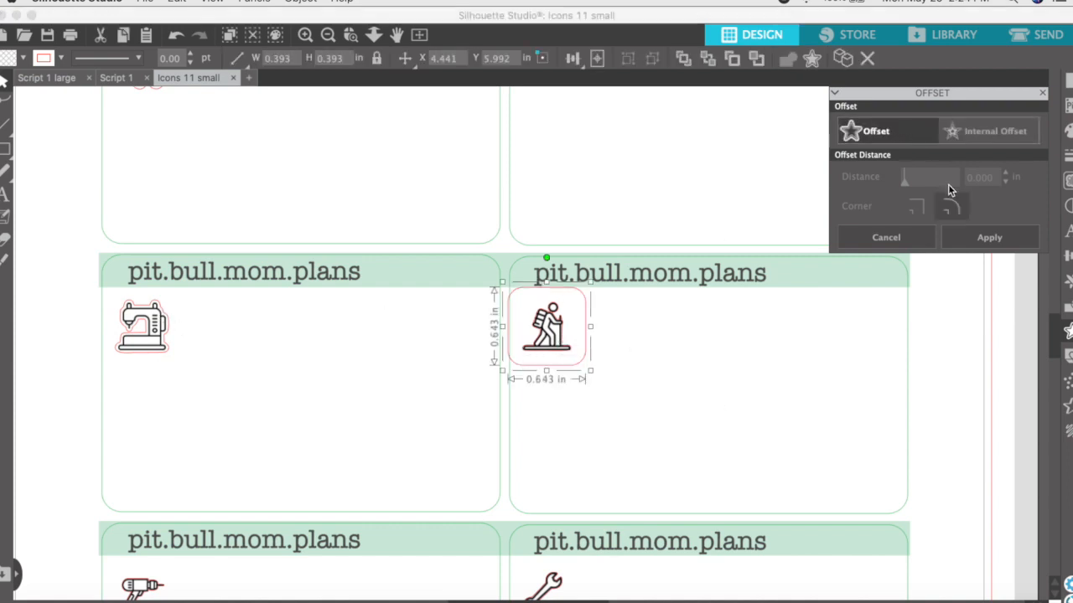
click(900, 238)
Offset the hiker's traced outline, not the image itself, by 0.020 in with rounded corners
click(565, 326)
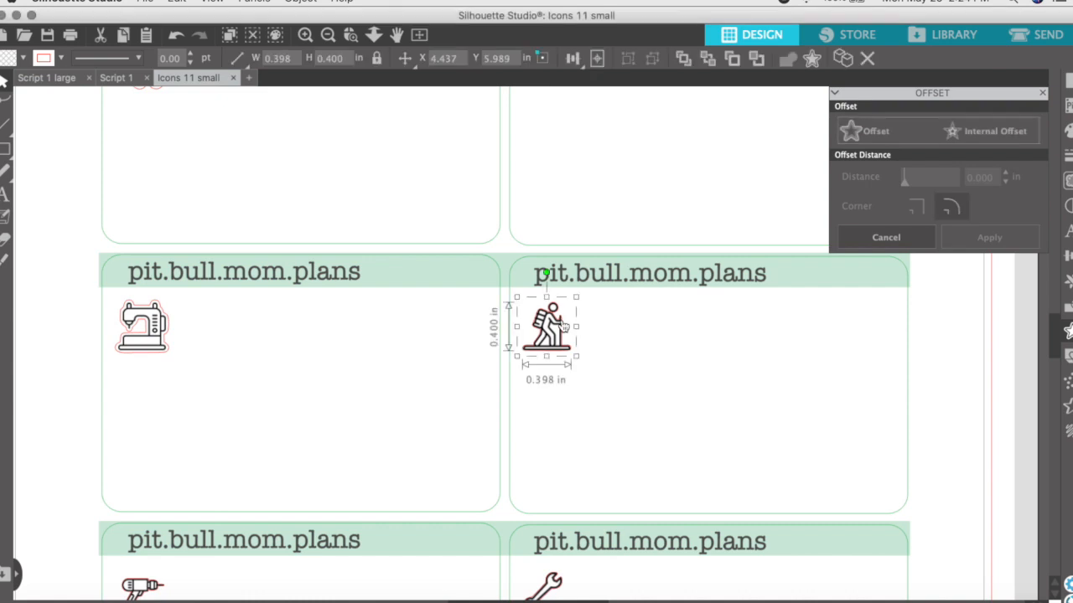
click(888, 132)
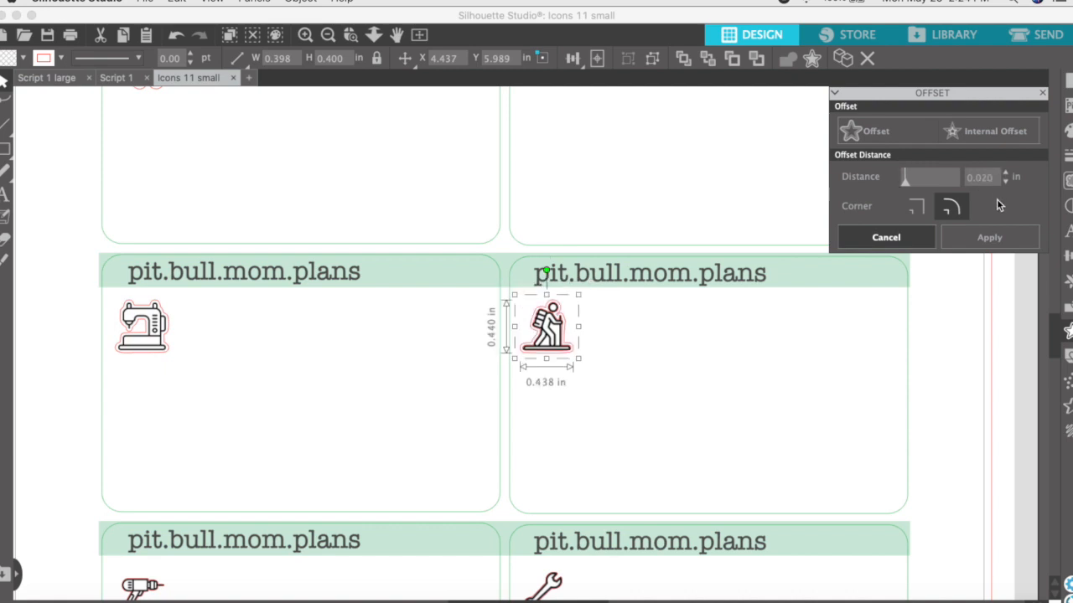
click(989, 237)
click(554, 319)
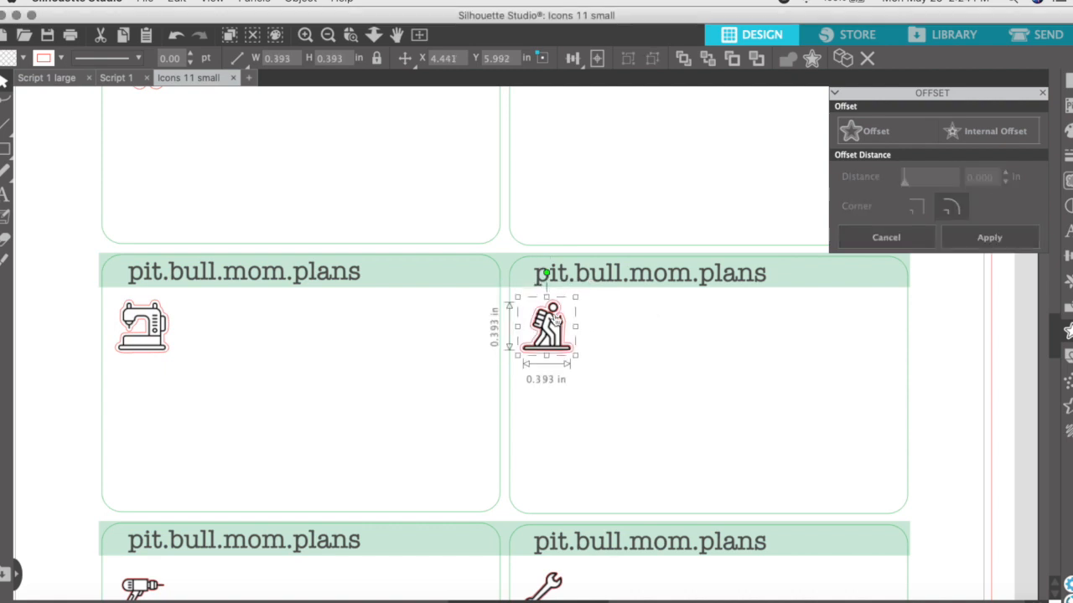
key(Delete)
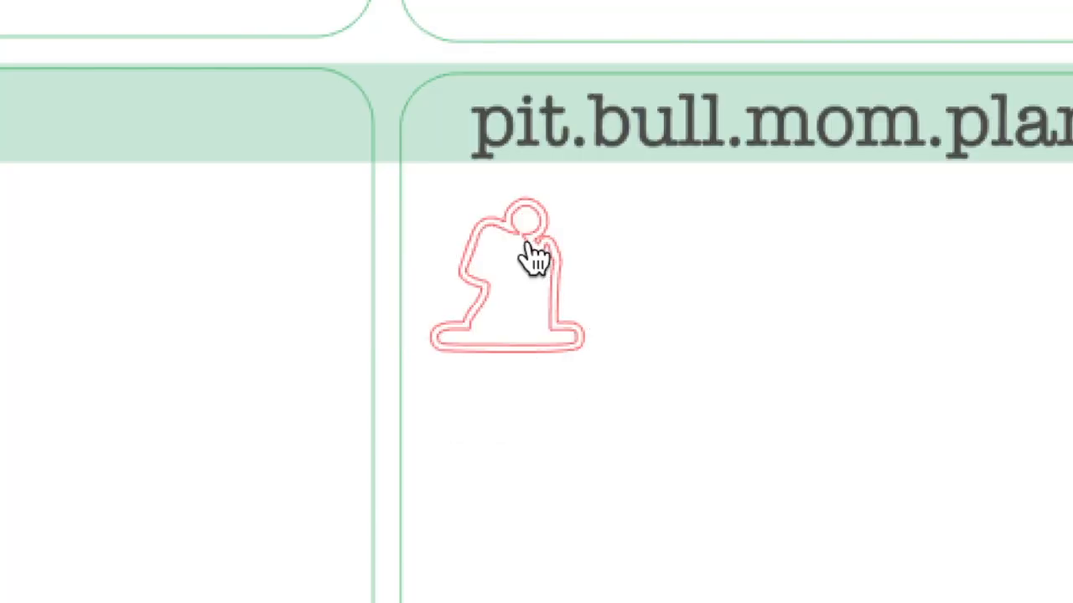
key(ctrl+z)
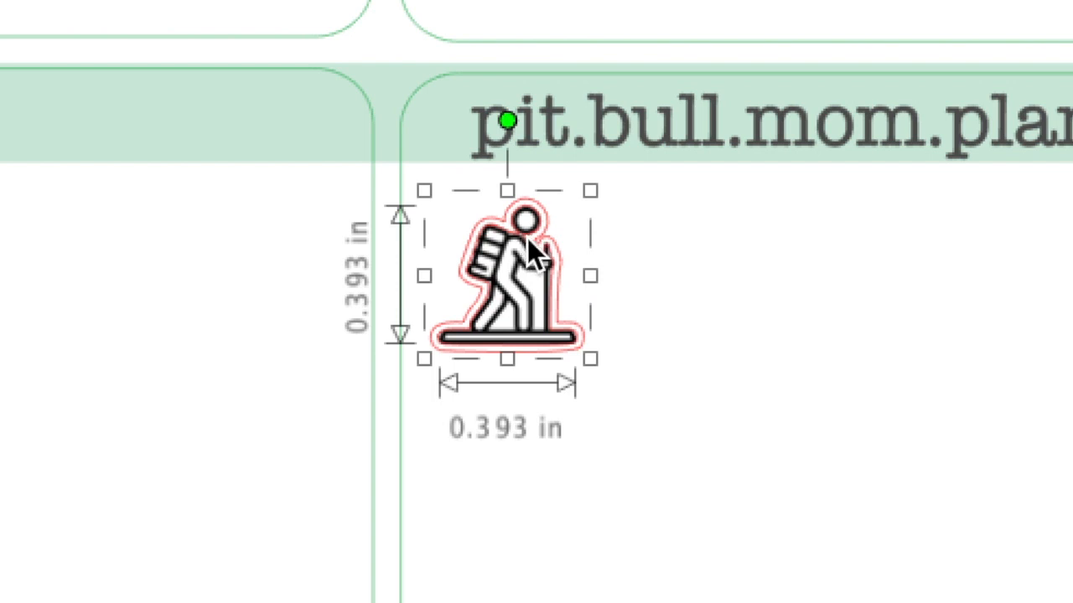
Delete the hiker's original inner trace, keeping the image and its offset outline
double_click(529, 240)
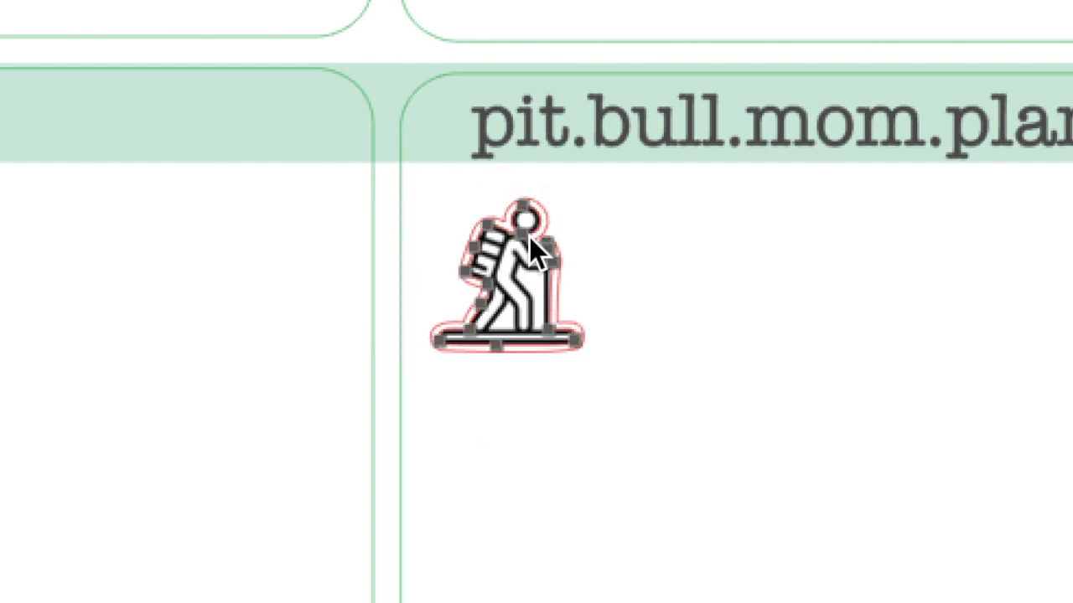
click(557, 280)
click(613, 286)
click(553, 257)
key(Delete)
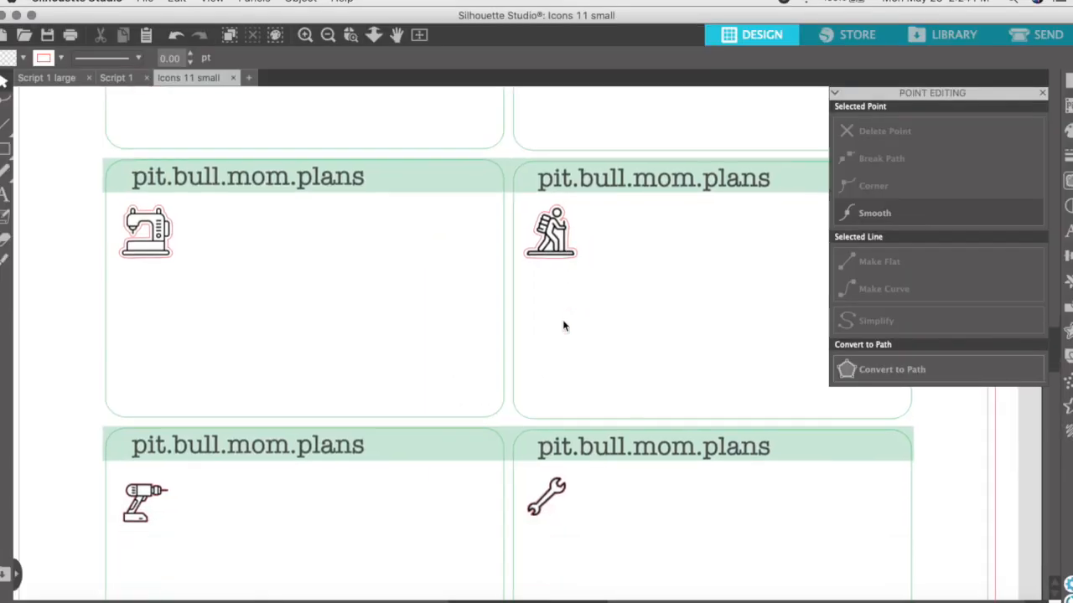
Offset the drilling machine's traced outline by 0.020 in with rounded corners and remove its original trace
scroll(551, 563, down, 5)
scroll(563, 319, down, 1)
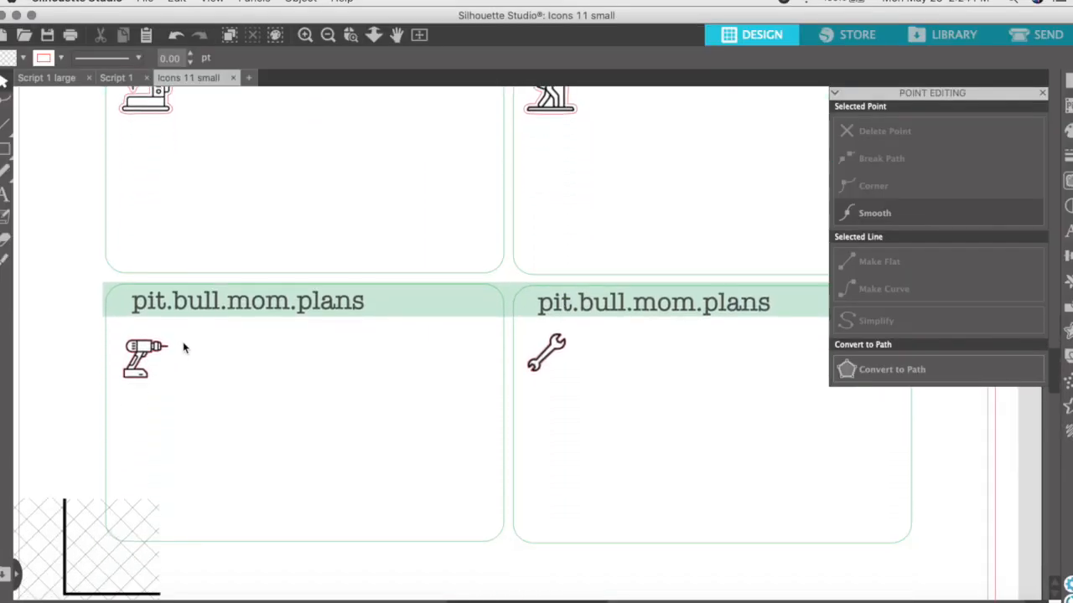
click(155, 353)
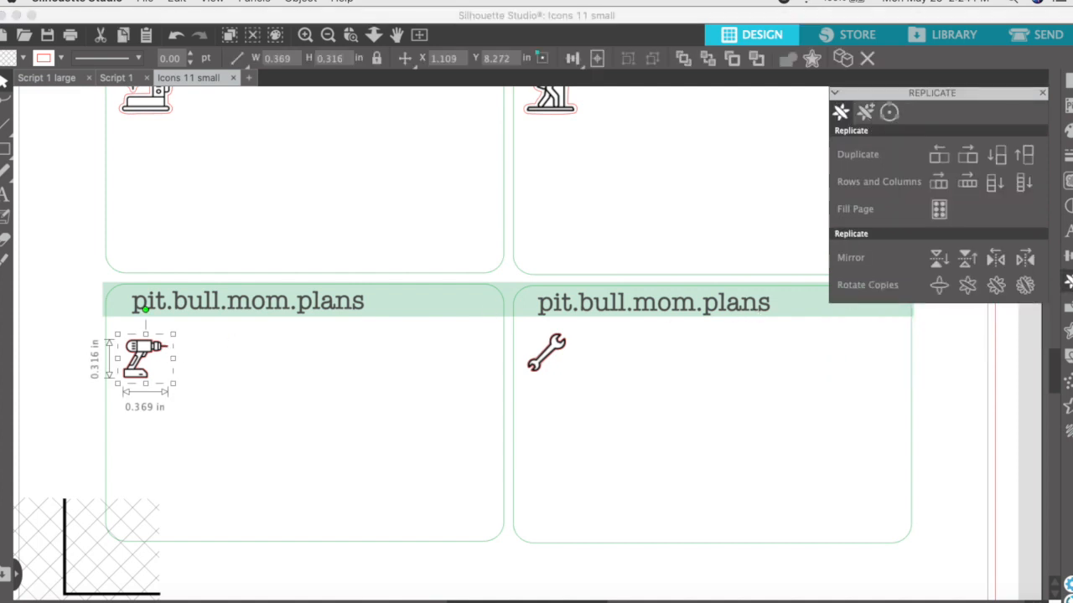
click(1066, 330)
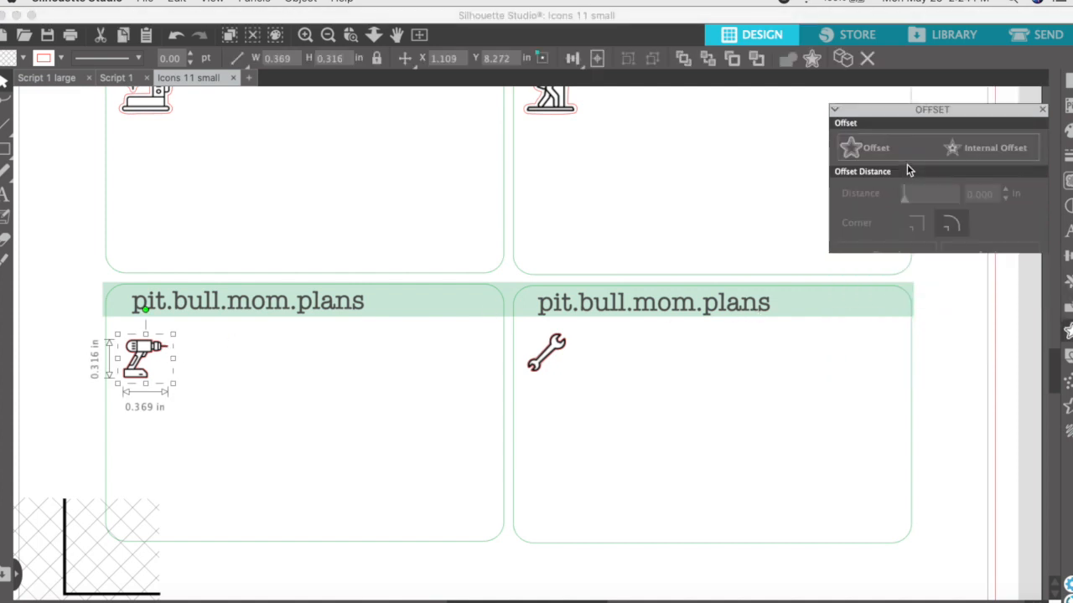
click(876, 130)
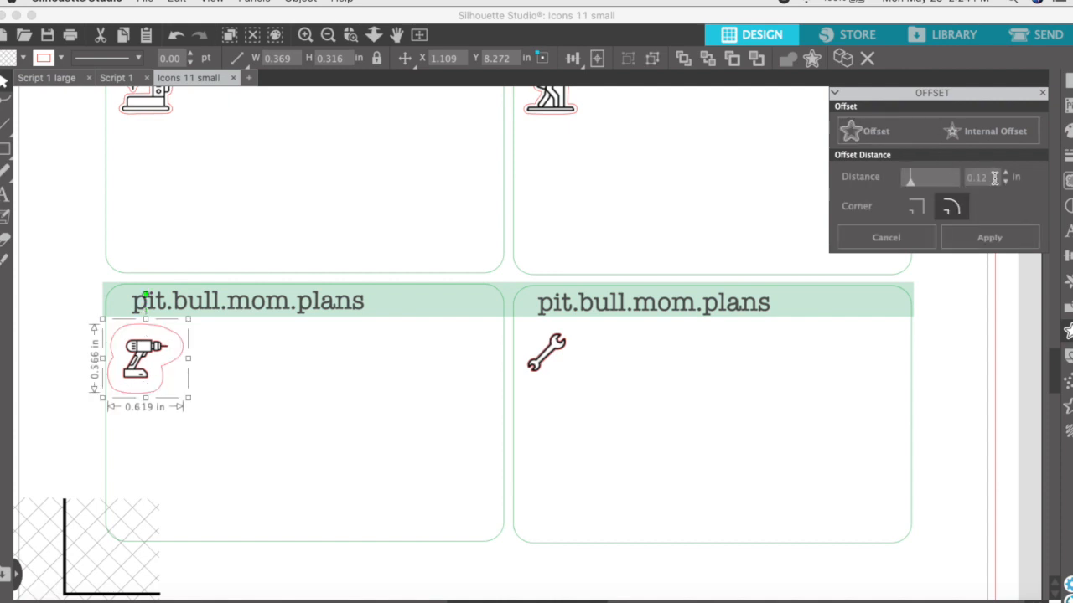
click(989, 237)
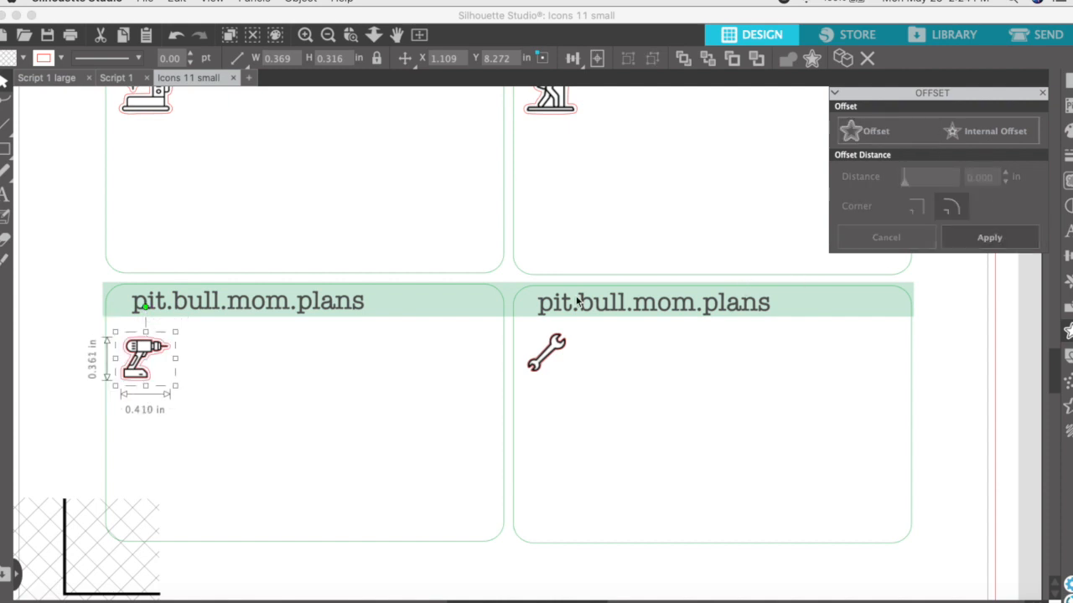
click(162, 354)
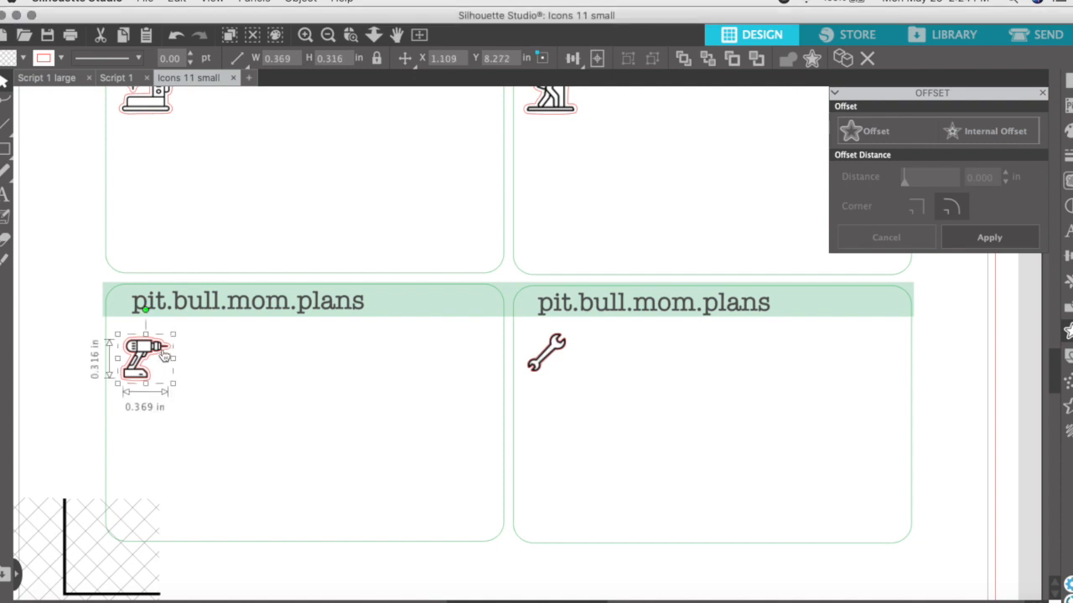
Offset the wrench's traced outline by 0.02 in with rounded corners and delete its original trace
click(562, 345)
click(562, 355)
click(897, 131)
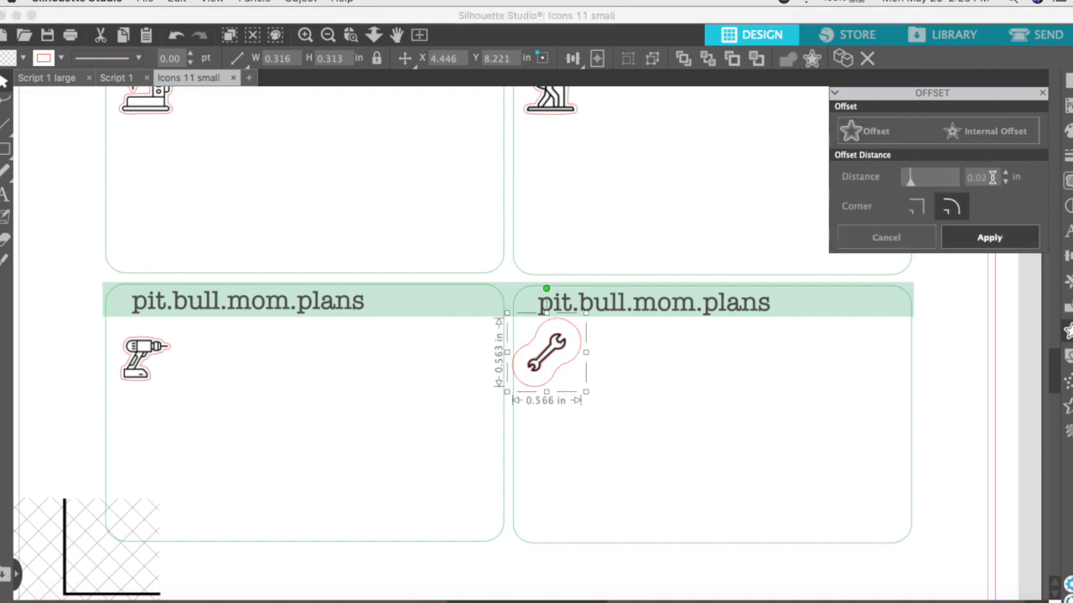
key(Return)
click(987, 235)
click(566, 351)
key(Delete)
Group the shopping cart with its offset cut line, and the online store icon with its own
scroll(566, 350, up, 1)
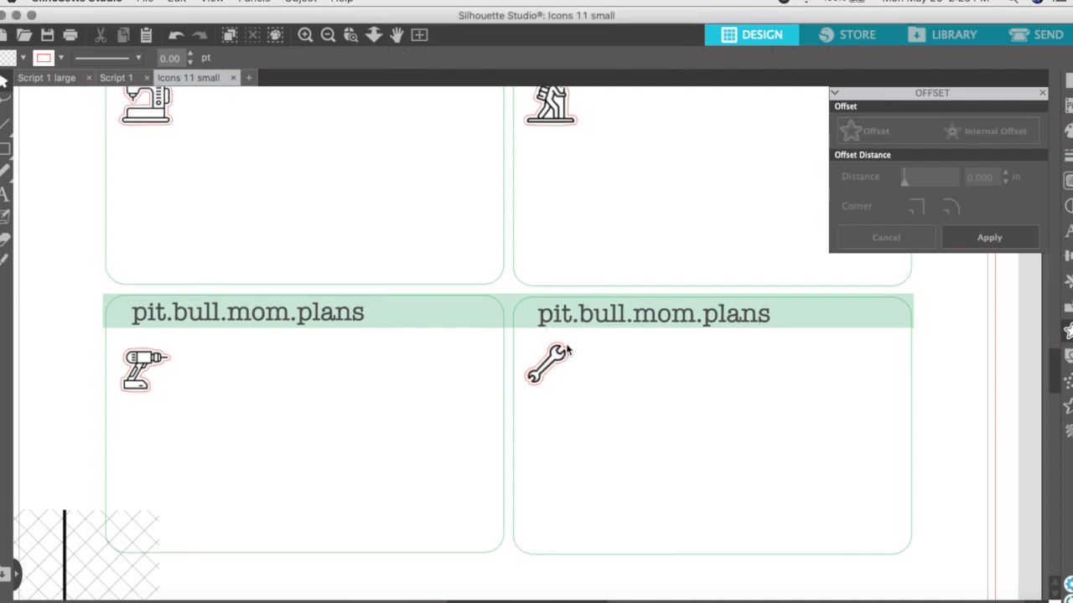
scroll(567, 350, up, 10)
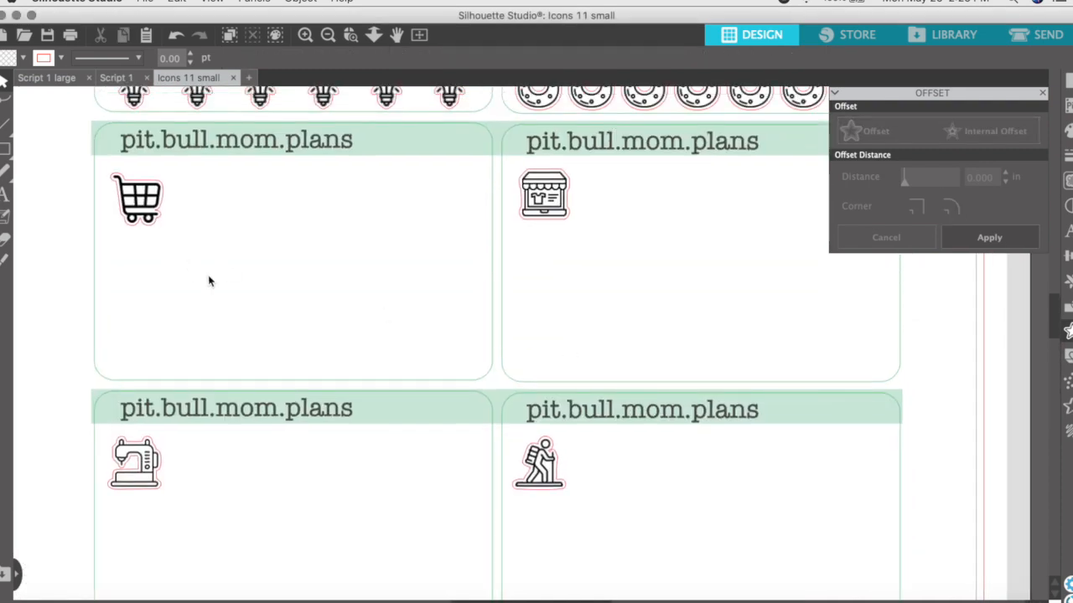
scroll(189, 265, up, 2)
drag(191, 303, 130, 243)
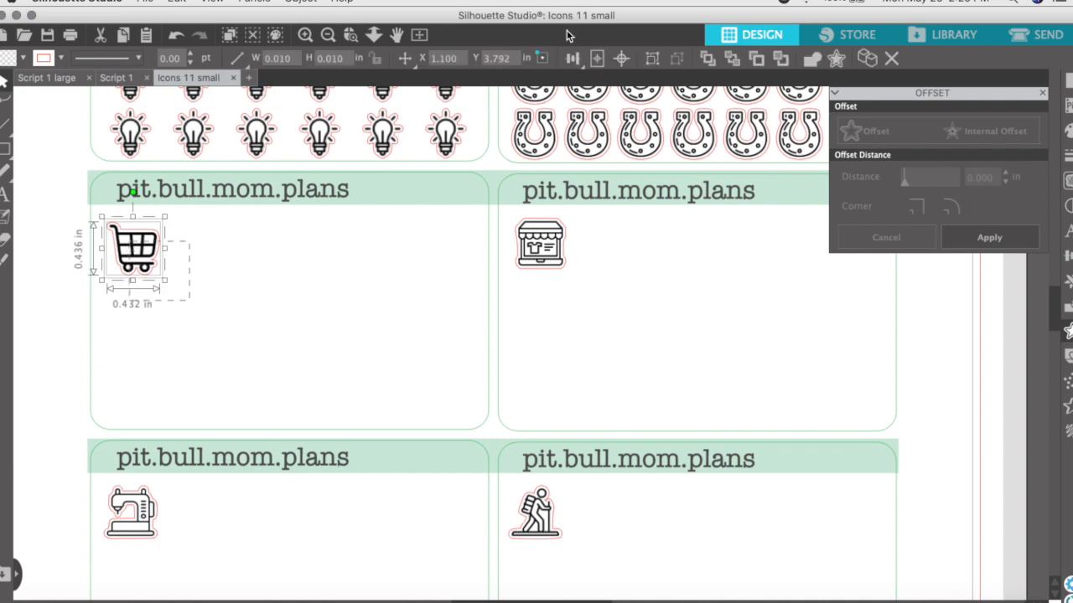
click(655, 61)
drag(570, 291, 527, 243)
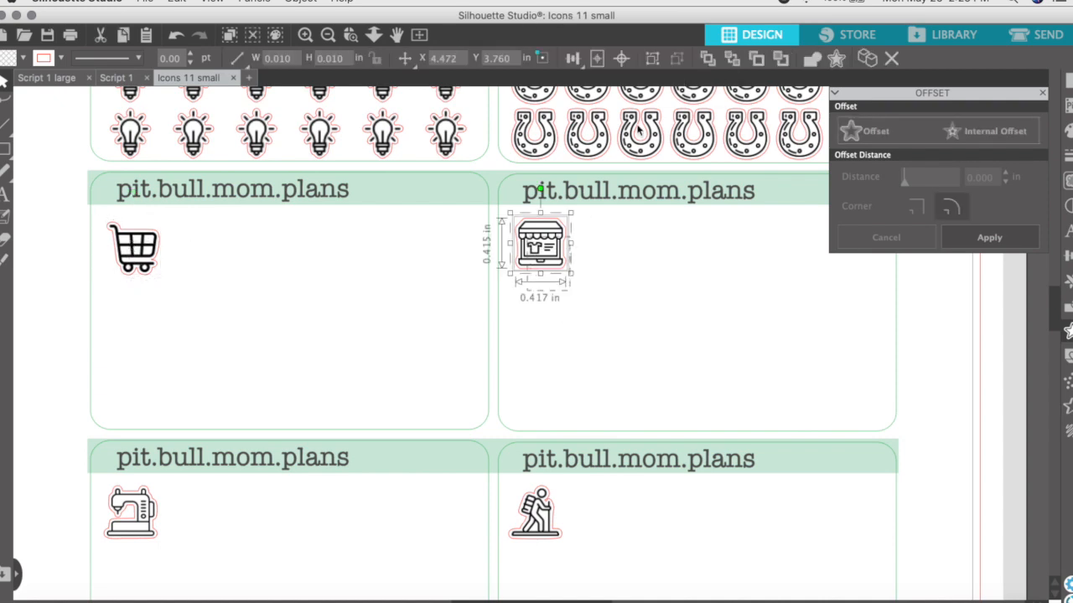
click(652, 60)
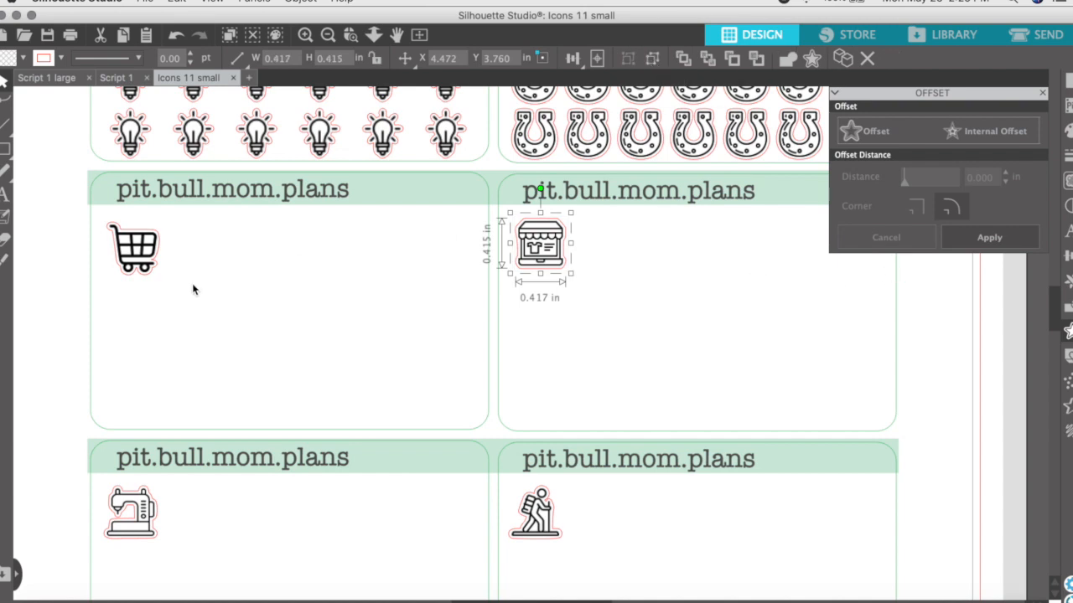
Duplicate the grouped shopping cart below three times to make a column of four
drag(193, 289, 98, 214)
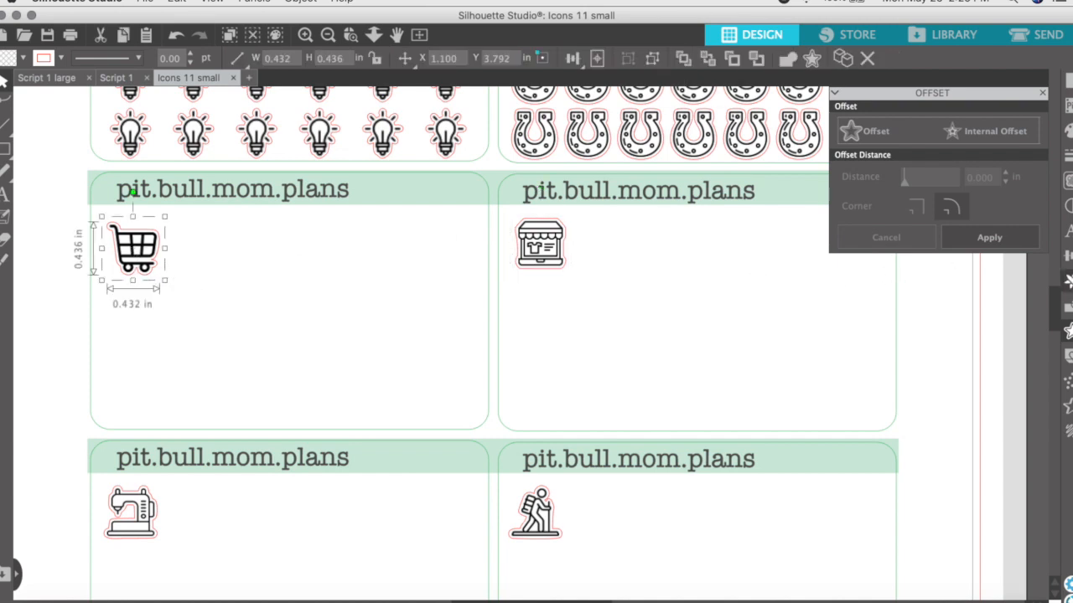
click(1067, 282)
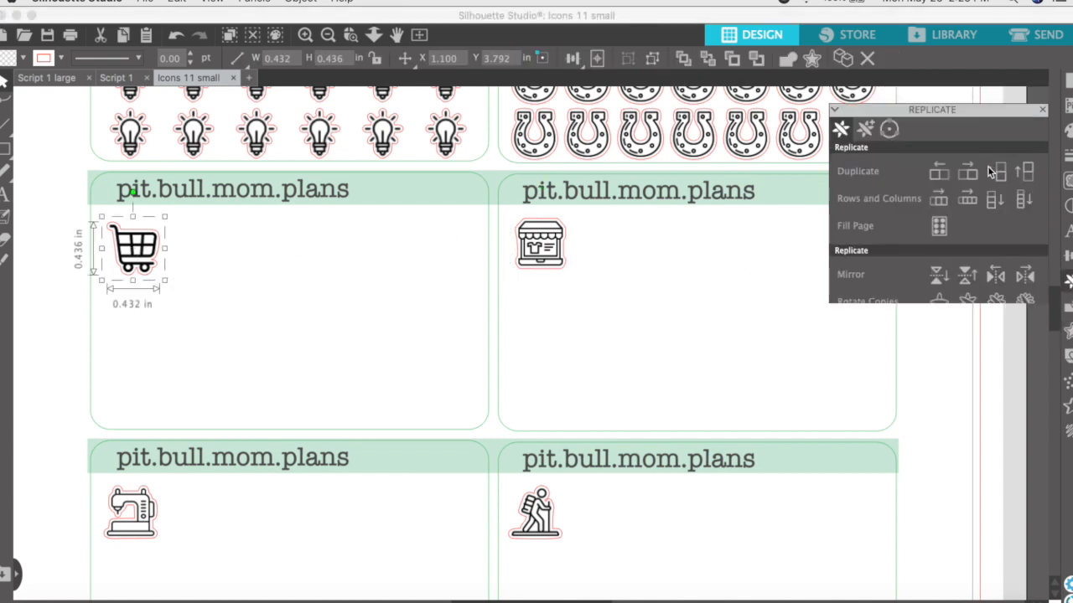
click(994, 157)
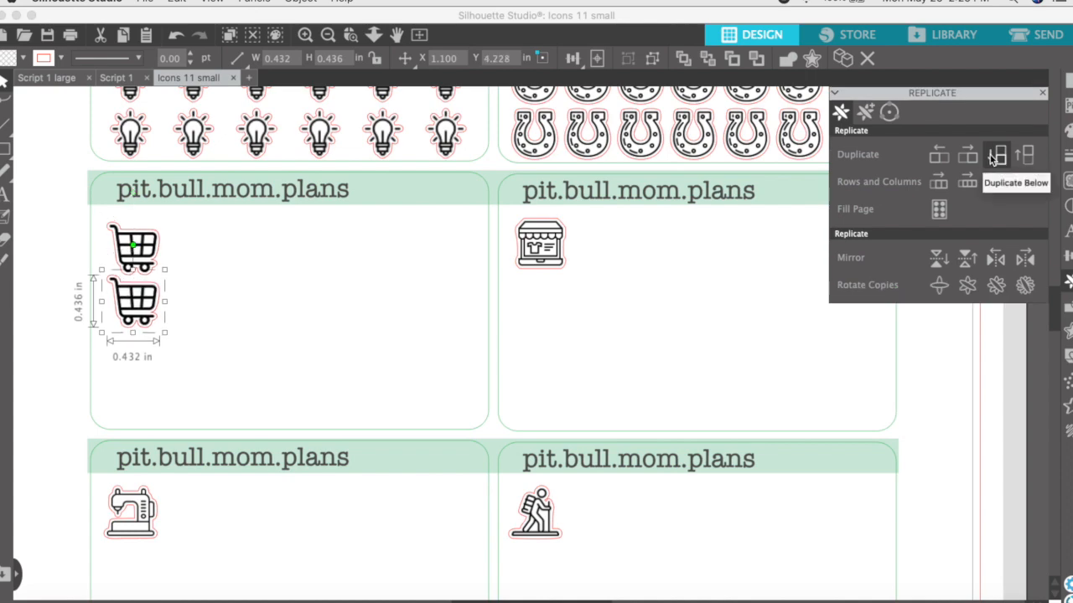
click(994, 157)
click(994, 156)
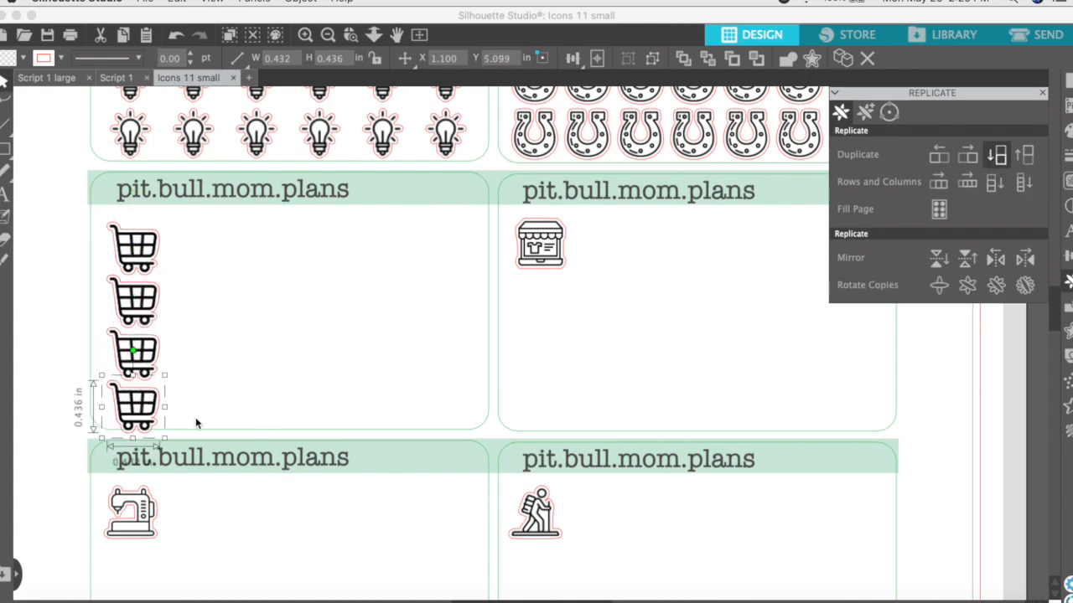
Move the column of shopping carts up and slightly left so it fits inside its sticker panel
drag(193, 419, 136, 246)
key(Up)
key(Up)
key(Up)
key(Up)
key(Up)
key(Up)
key(Up)
key(Up)
key(Left)
key(Left)
key(Left)
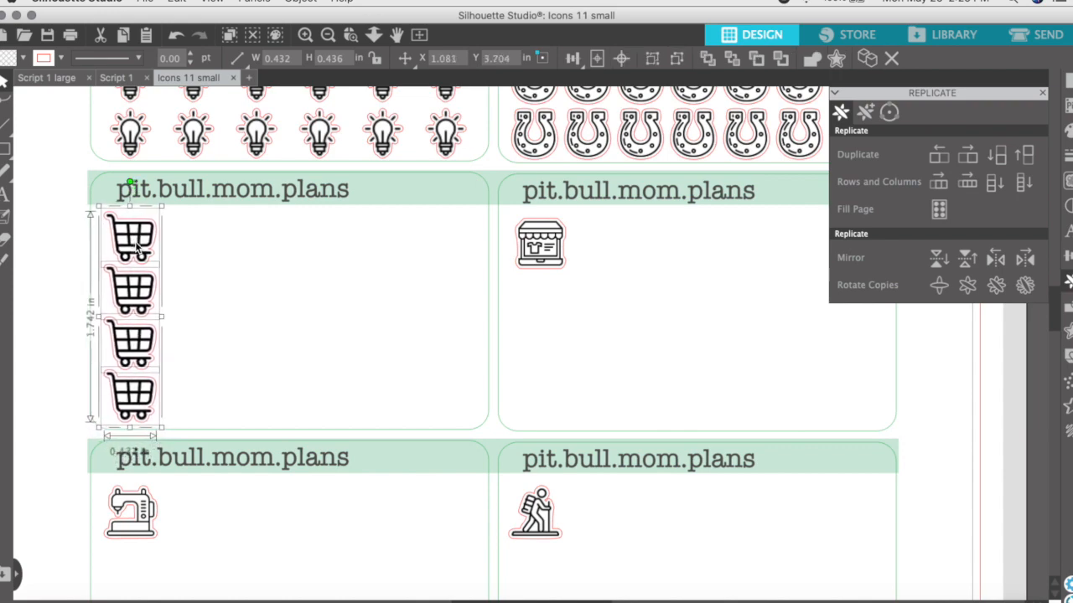
Duplicate the shopping cart column to the right until there are seven columns across the panel
click(977, 157)
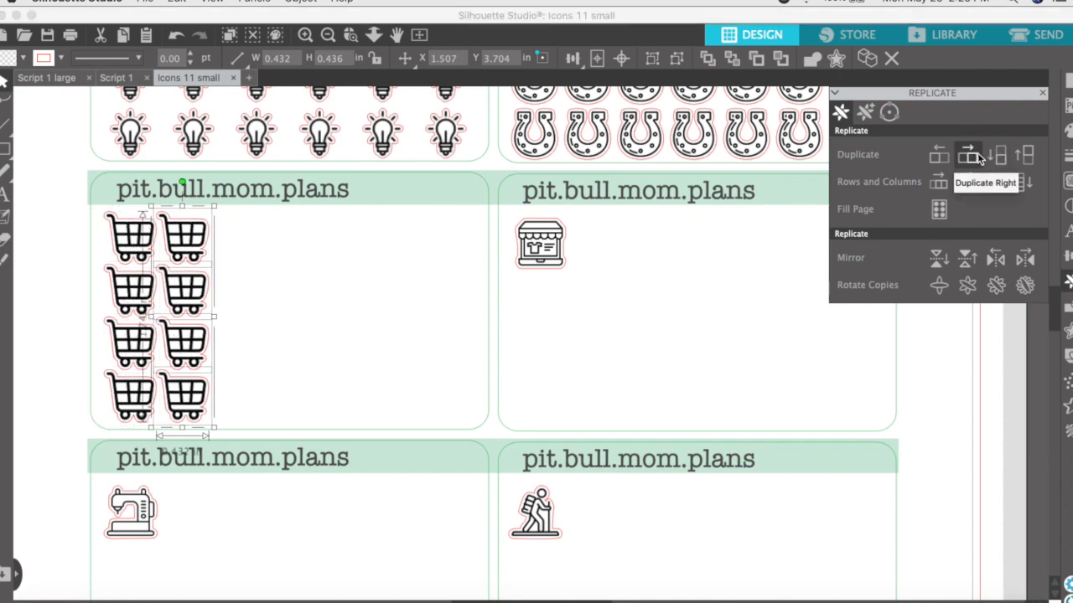
click(977, 158)
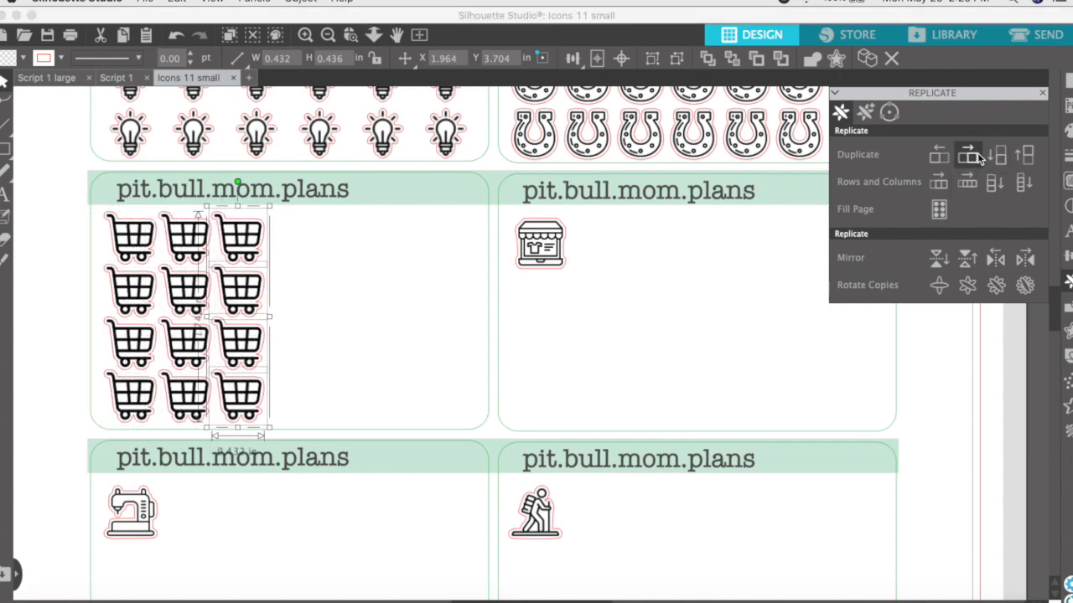
click(977, 157)
click(977, 157)
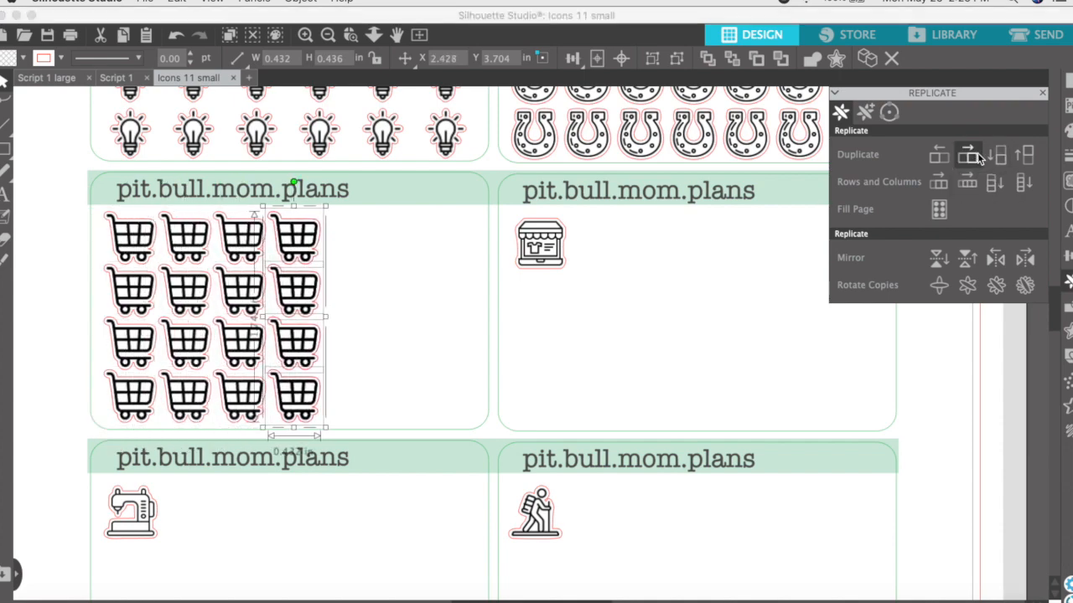
click(977, 158)
click(977, 155)
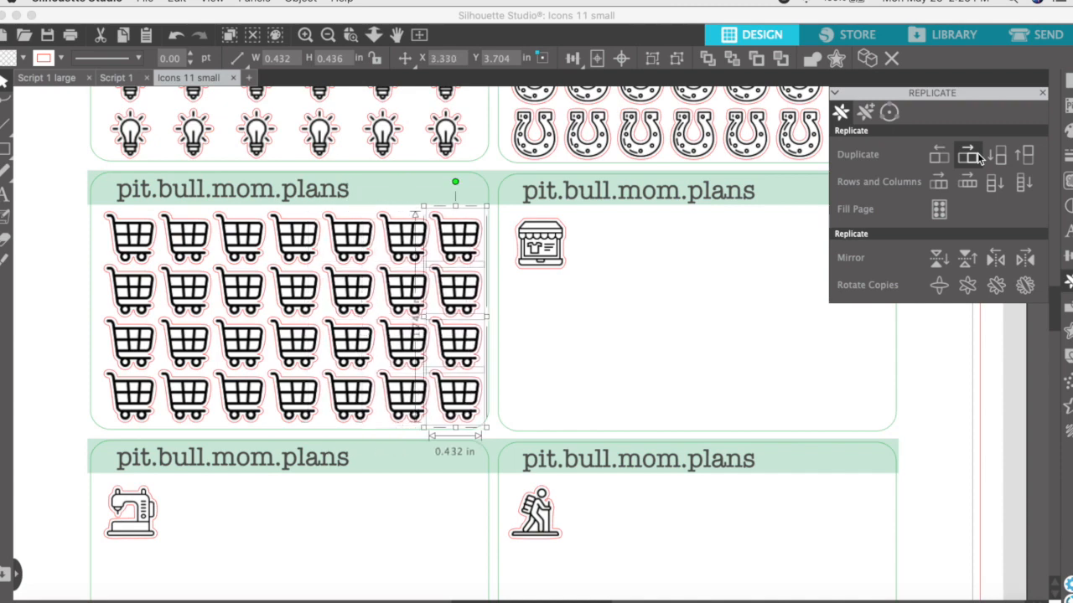
Select the whole shopping cart grid and nudge it left to centre it in its panel
click(99, 214)
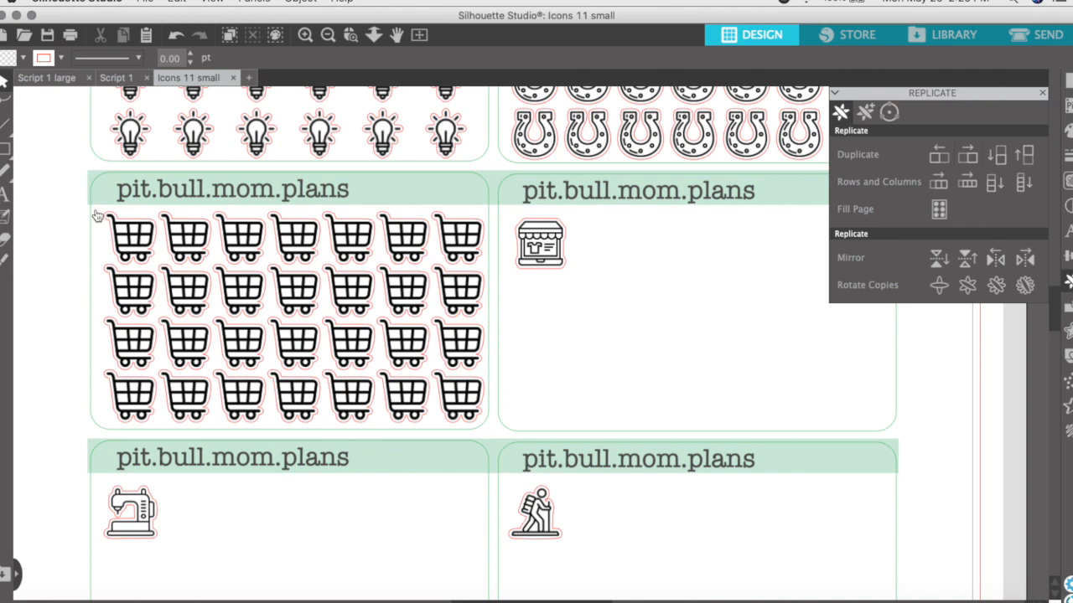
click(97, 216)
drag(99, 216, 456, 405)
key(Left)
key(Left)
key(Left)
key(Left)
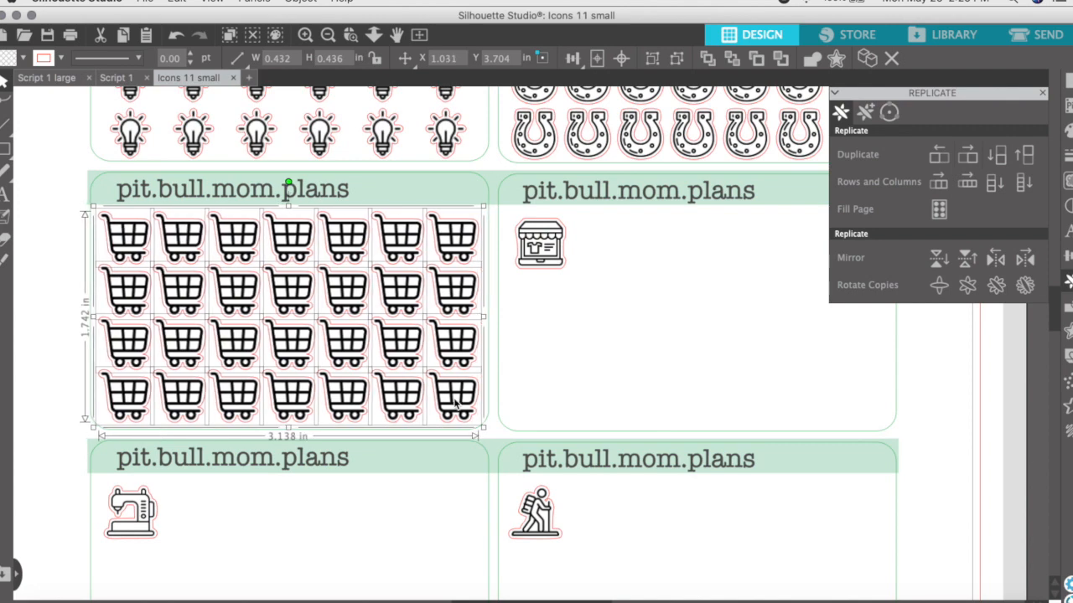
Duplicate the online store icon below three times and move the column of four up beneath its header
click(540, 262)
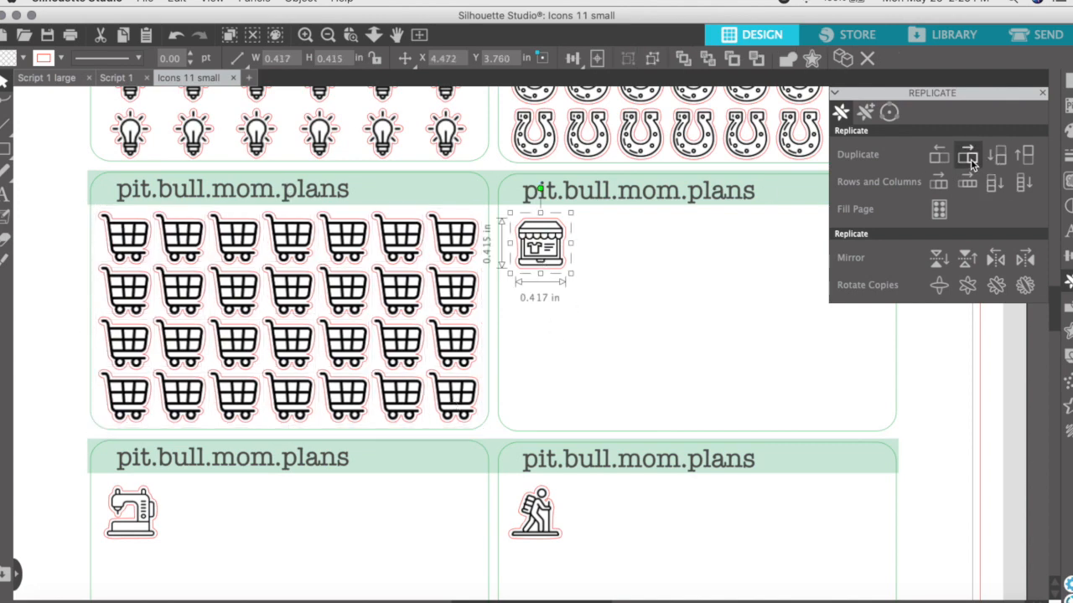
click(999, 154)
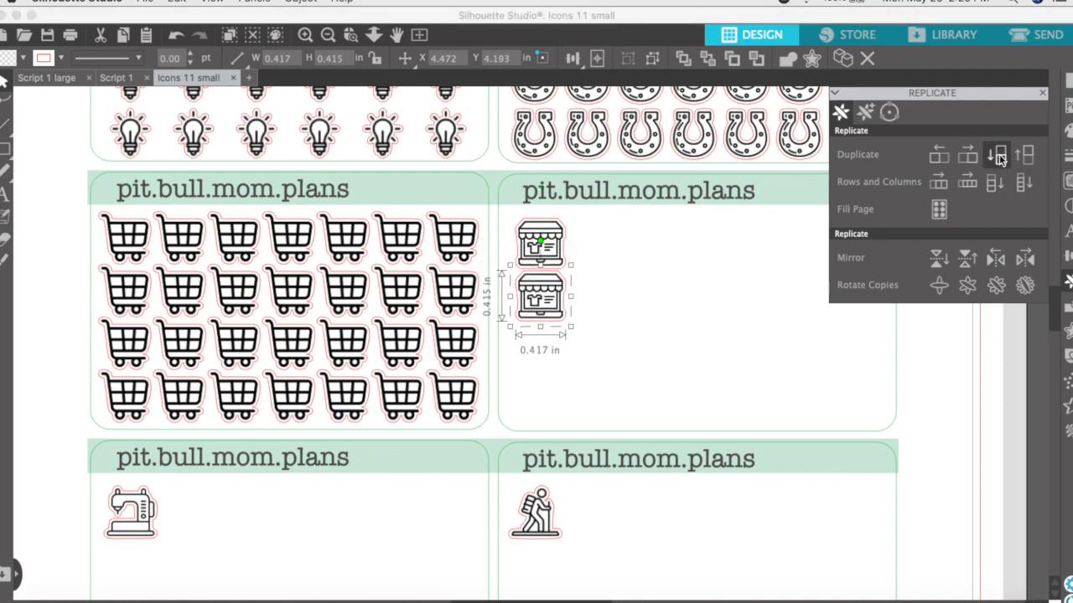
click(999, 154)
click(999, 154)
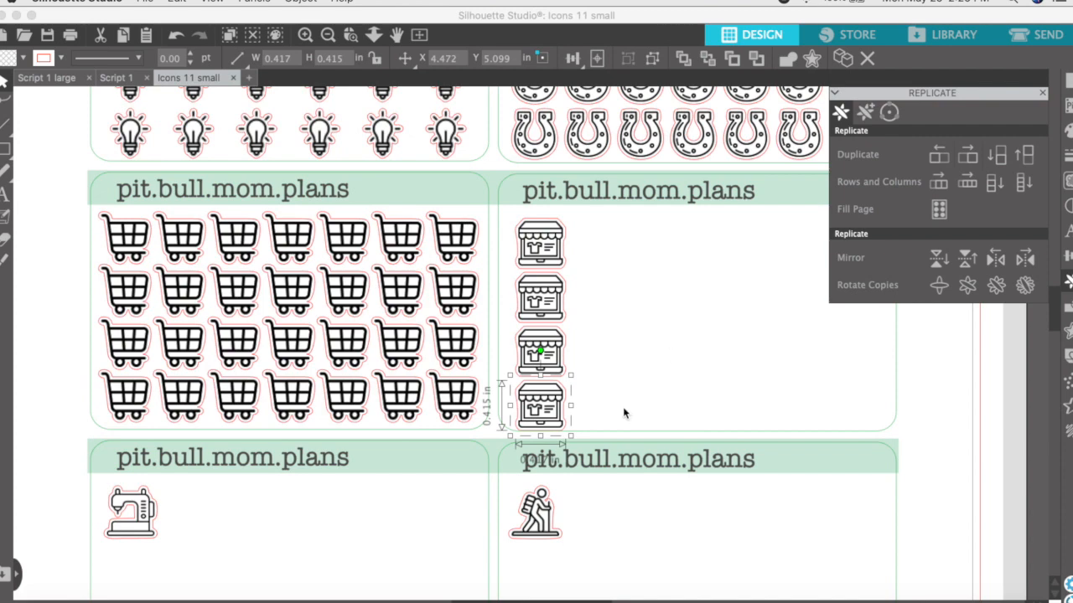
drag(627, 442, 531, 238)
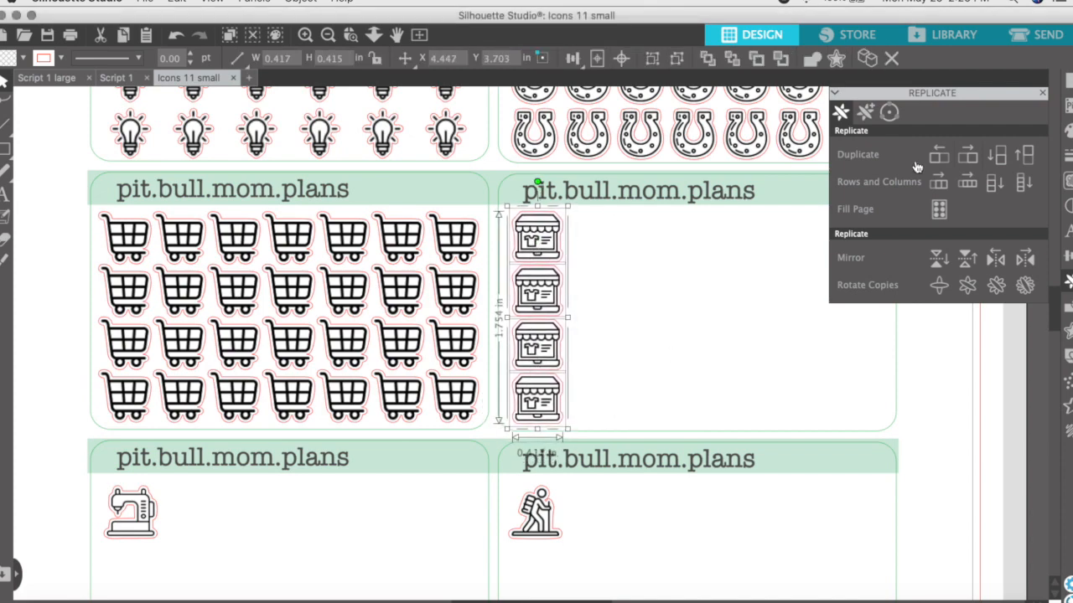
Duplicate the online store column to the right until there are seven columns across the panel
click(967, 157)
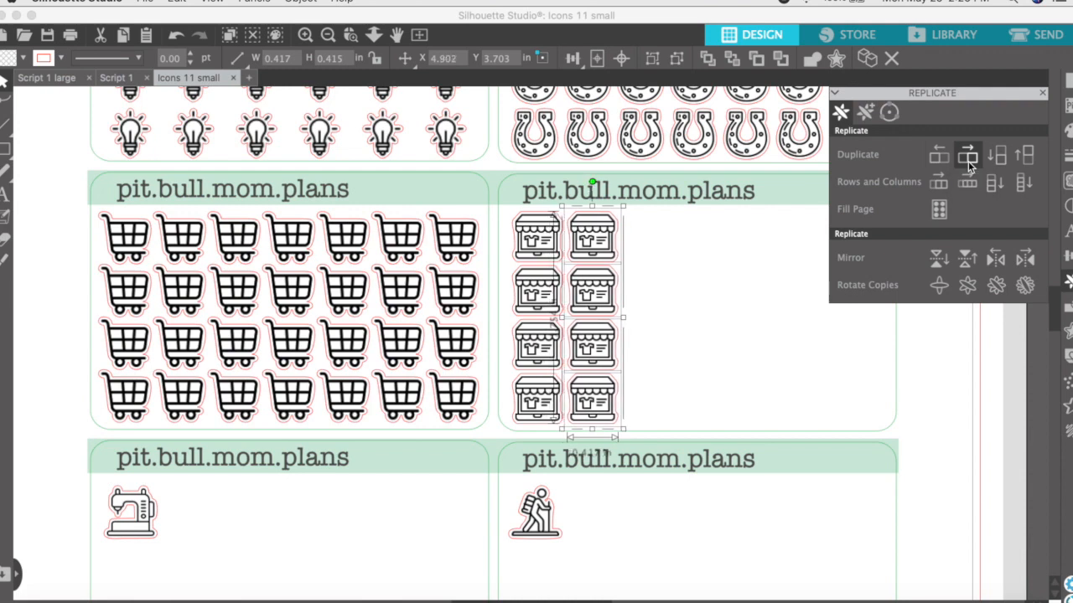
click(968, 156)
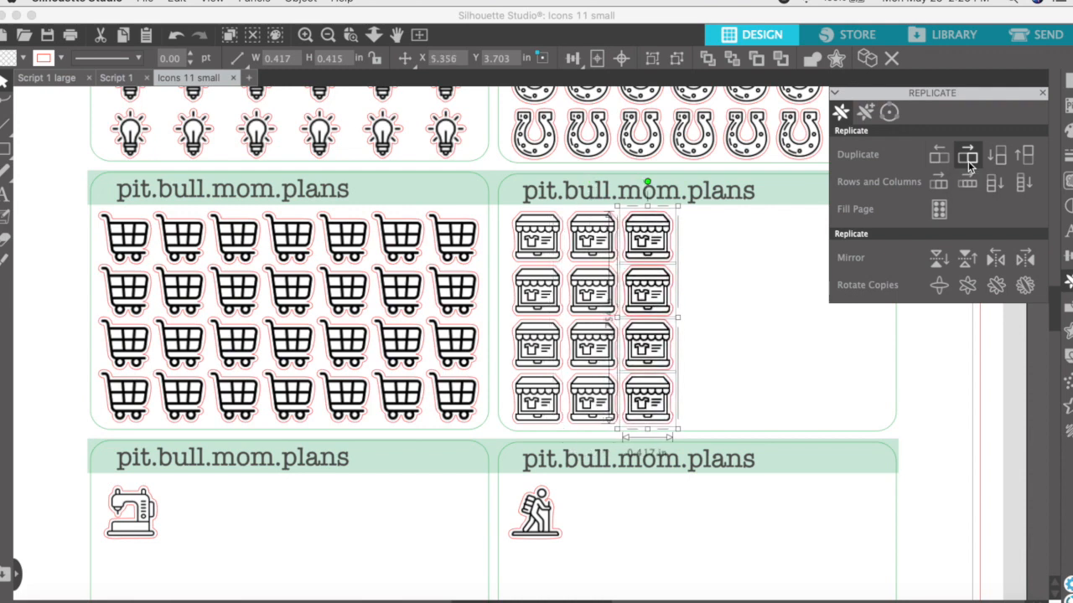
click(968, 157)
click(968, 157)
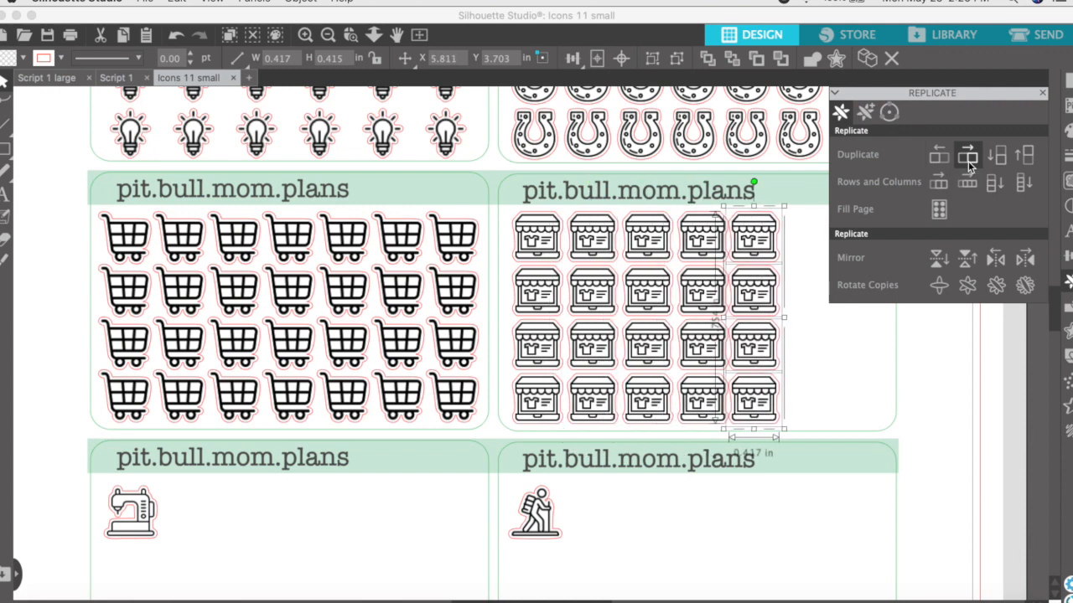
click(968, 160)
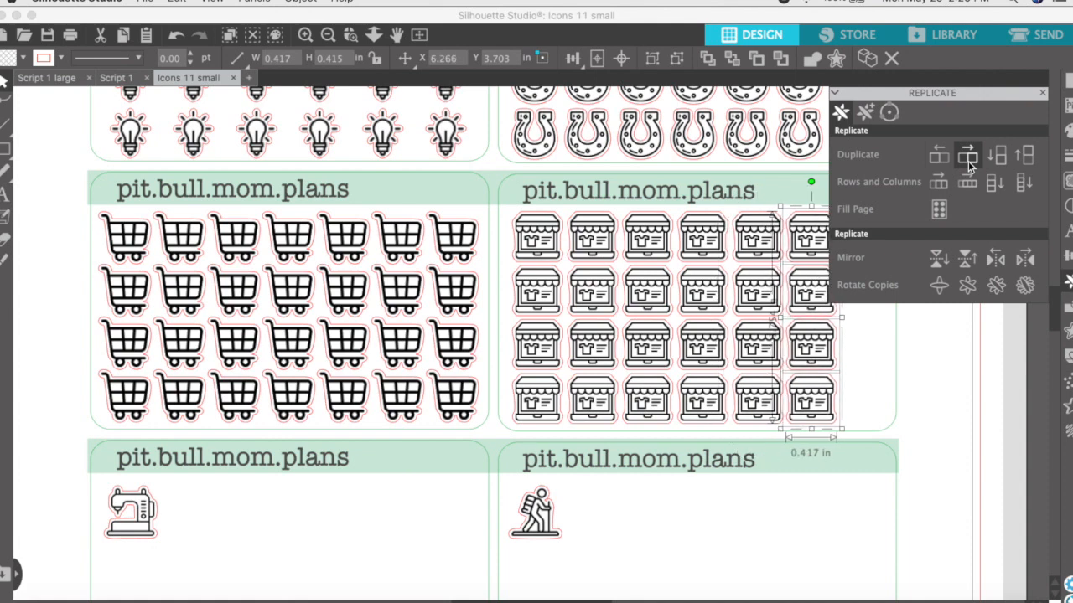
click(968, 158)
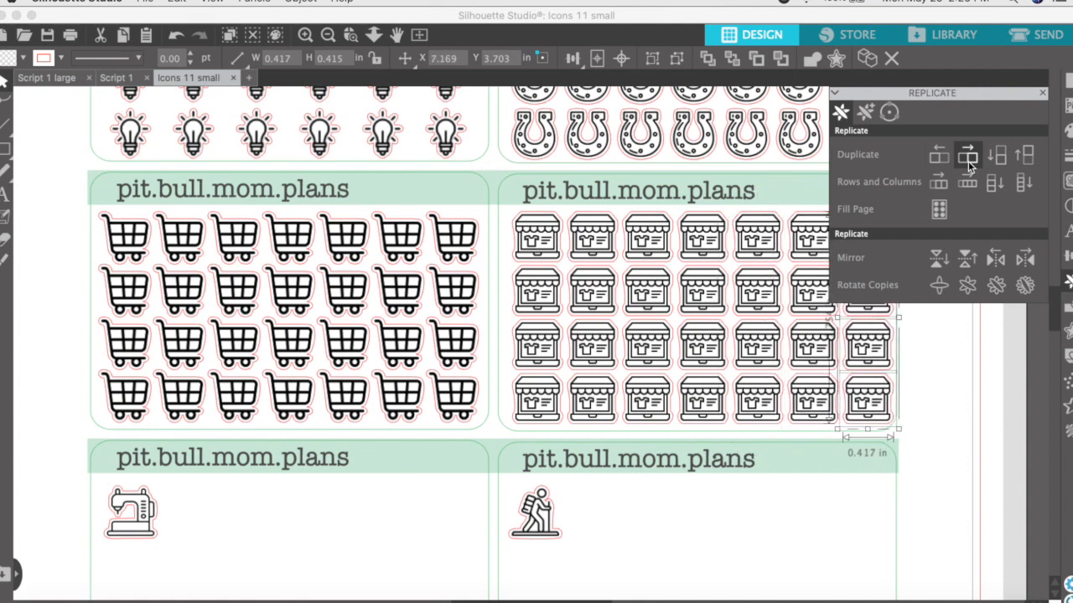
Select the whole online store grid and nudge it left to centre it in its panel
scroll(871, 429, right, 3)
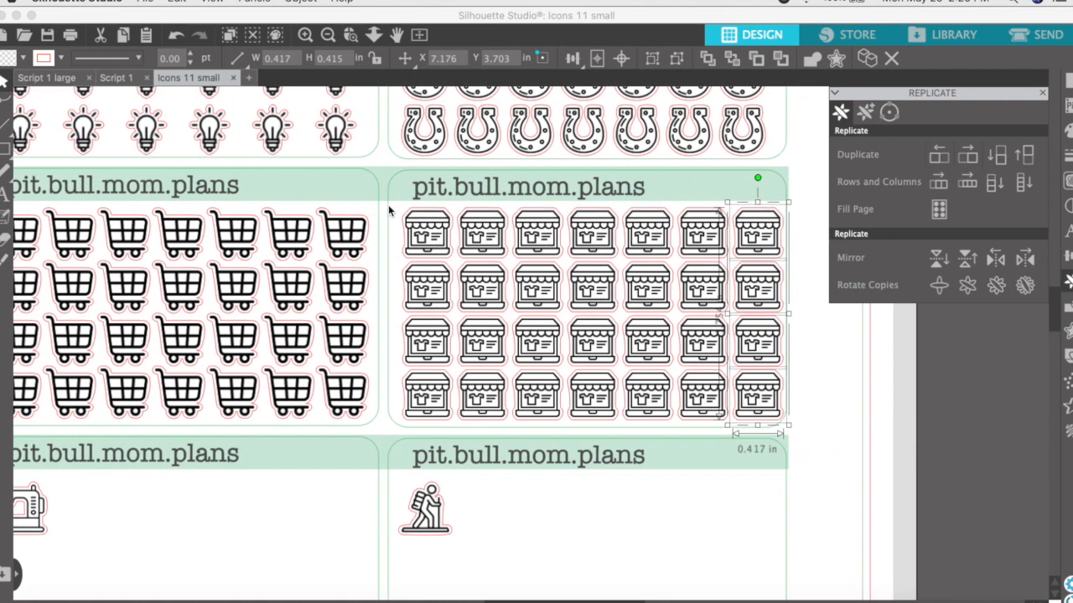
click(396, 215)
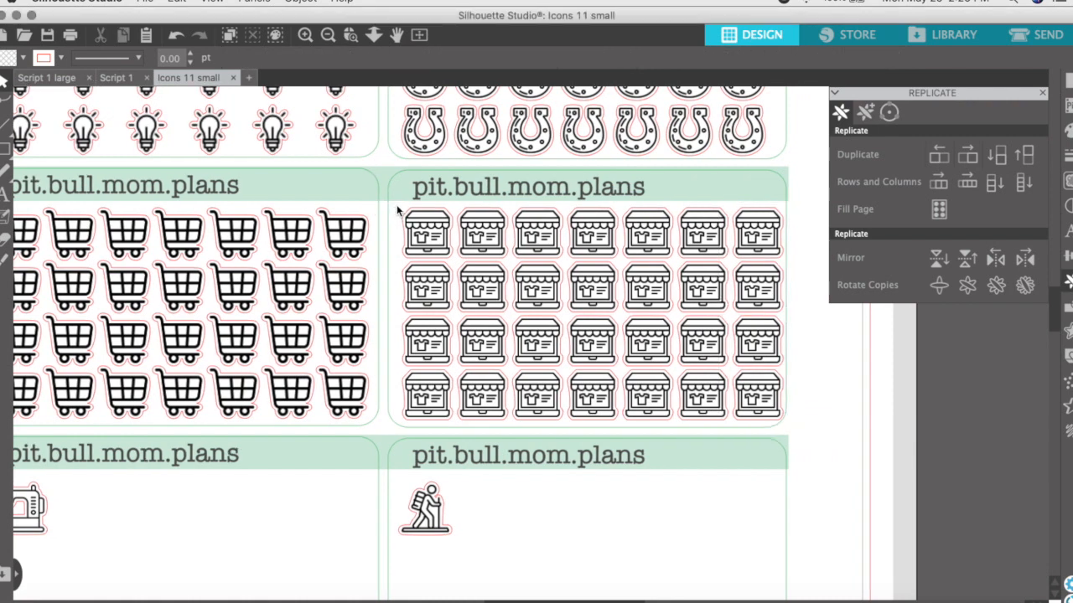
drag(402, 215, 749, 411)
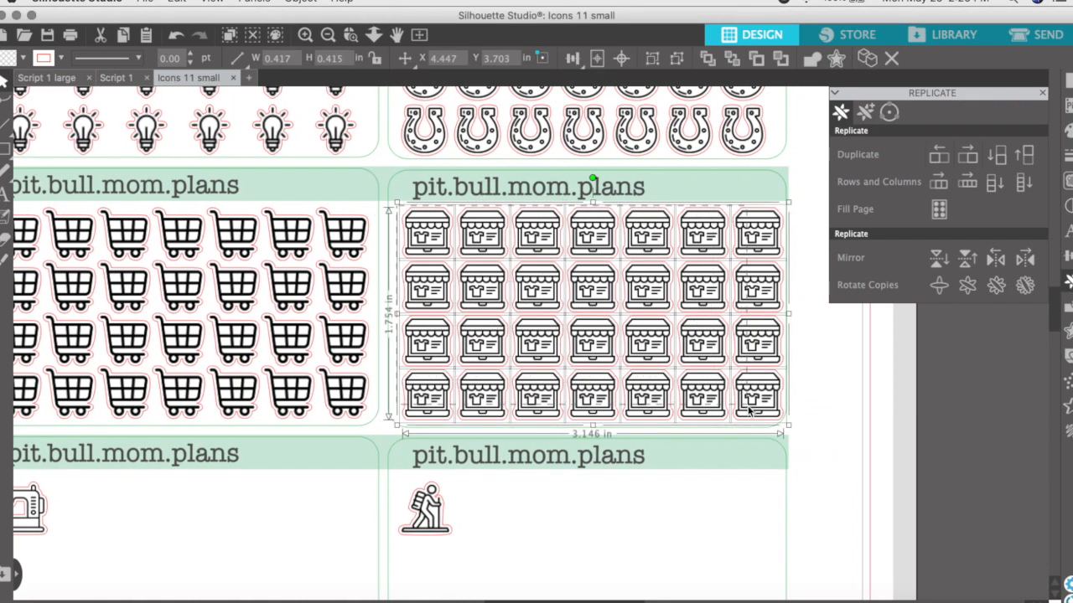
key(Left)
key(Left)
key(Left)
key(Left)
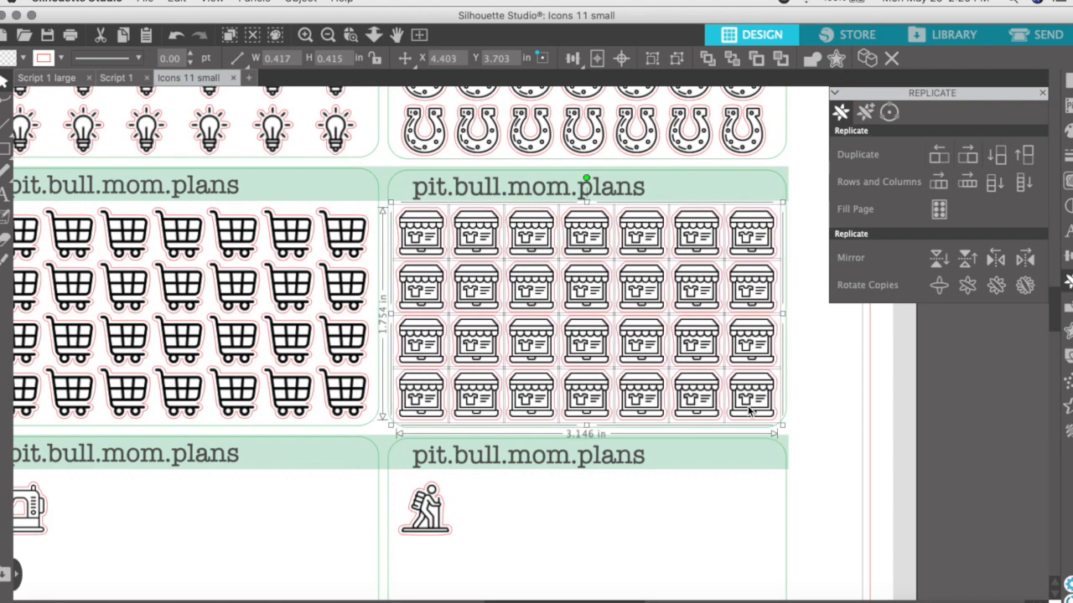
click(832, 460)
Examine all eight icon panels on the sheet, checking that each grid fits within its border
scroll(832, 460, down, 5)
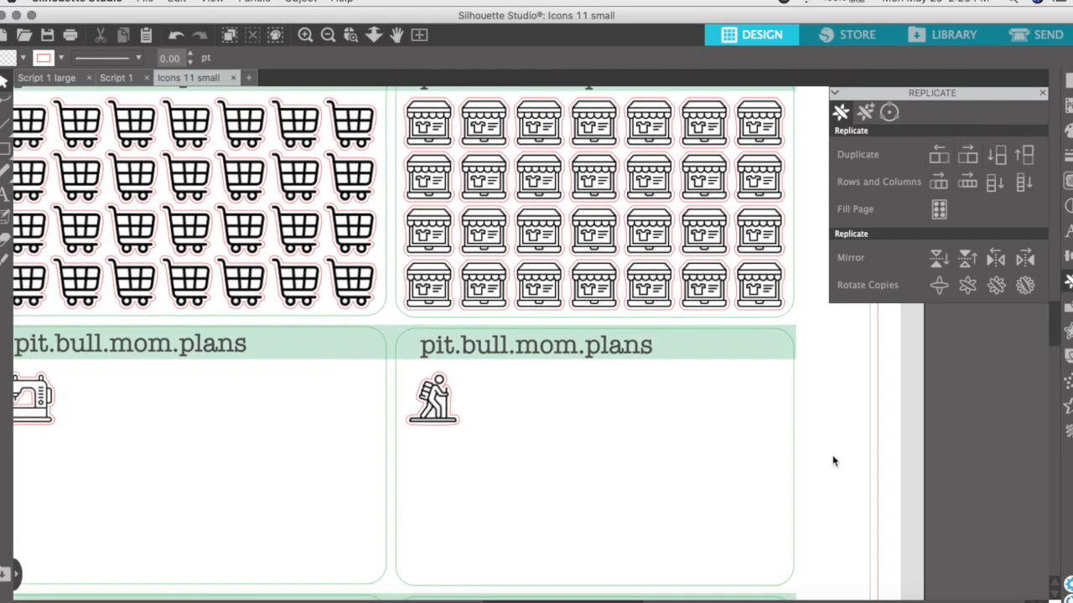
scroll(832, 460, left, 3)
scroll(832, 460, down, 2)
scroll(832, 460, left, 1)
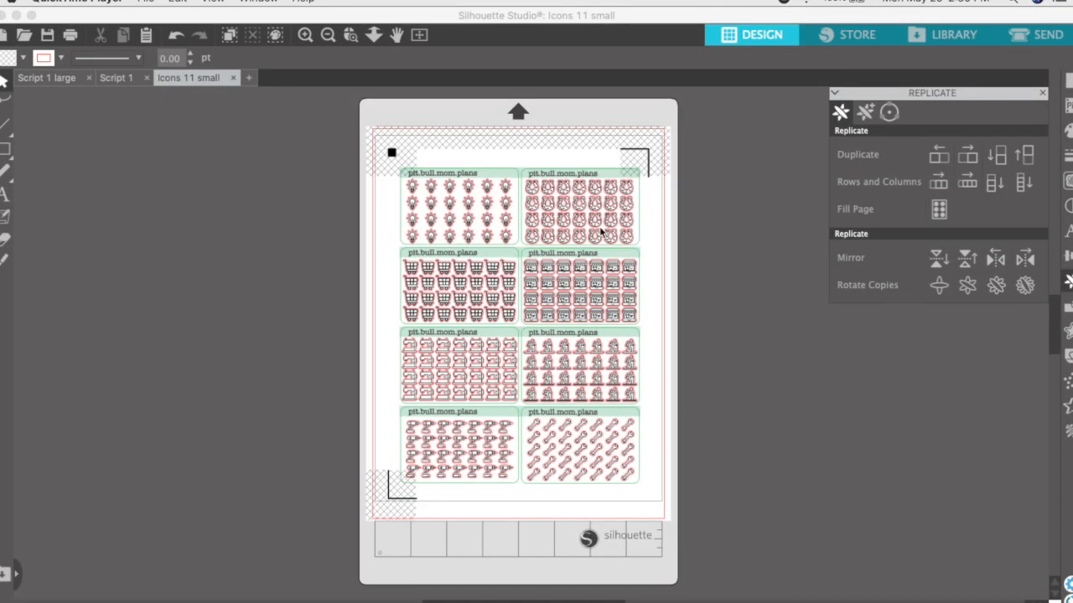
click(308, 37)
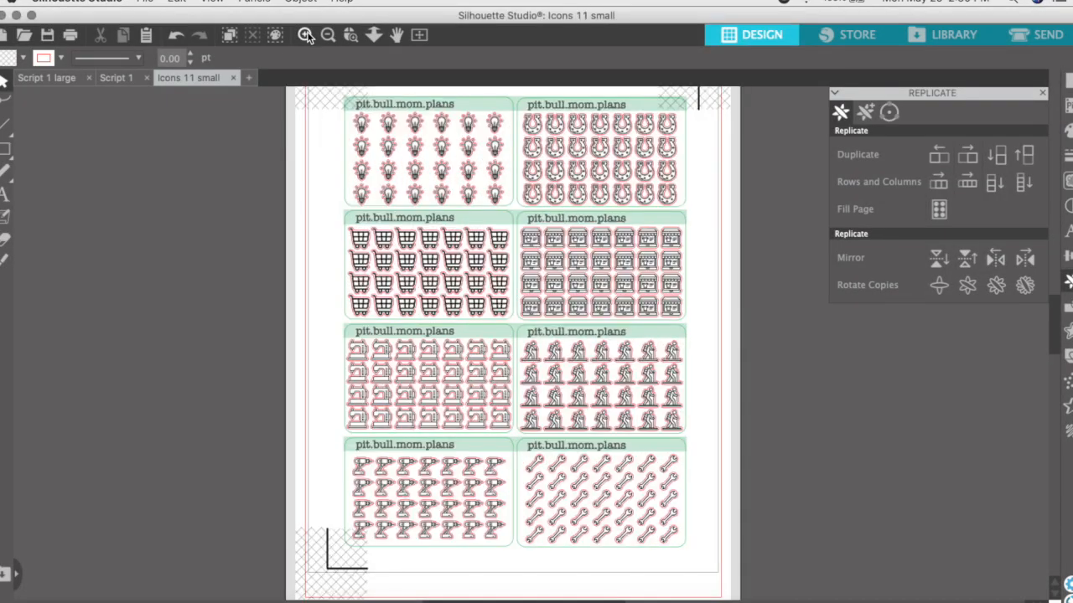
click(308, 37)
scroll(614, 187, up, 3)
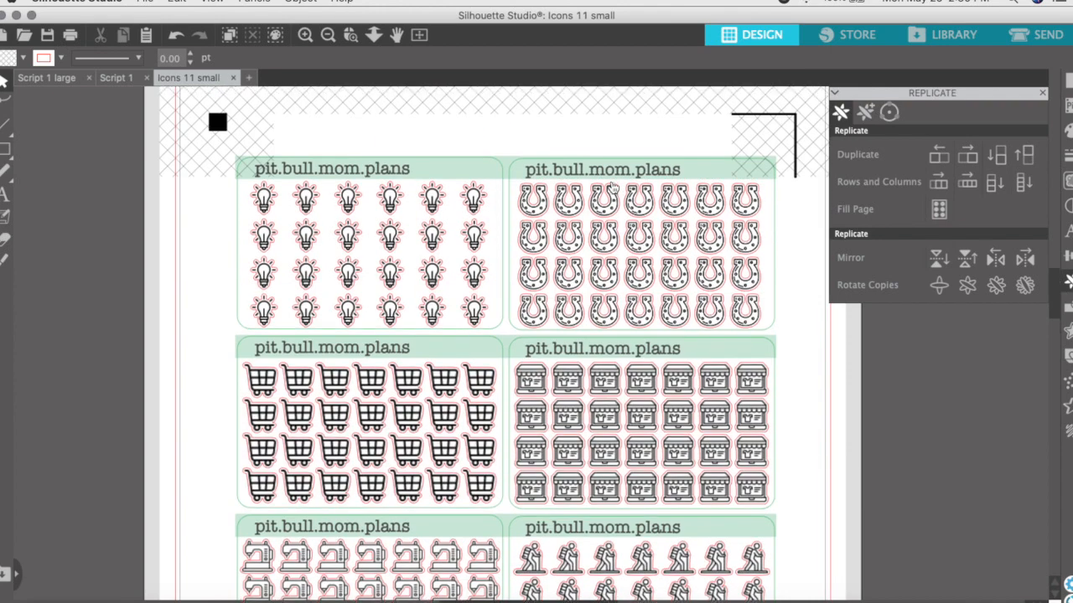
scroll(611, 187, down, 2)
scroll(612, 189, down, 10)
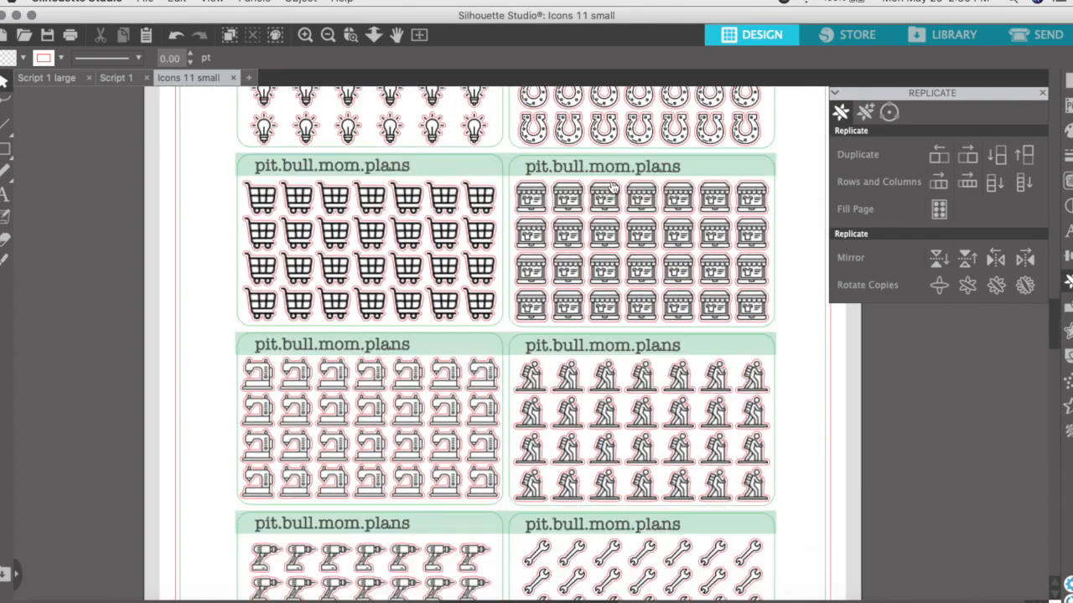
scroll(612, 186, up, 5)
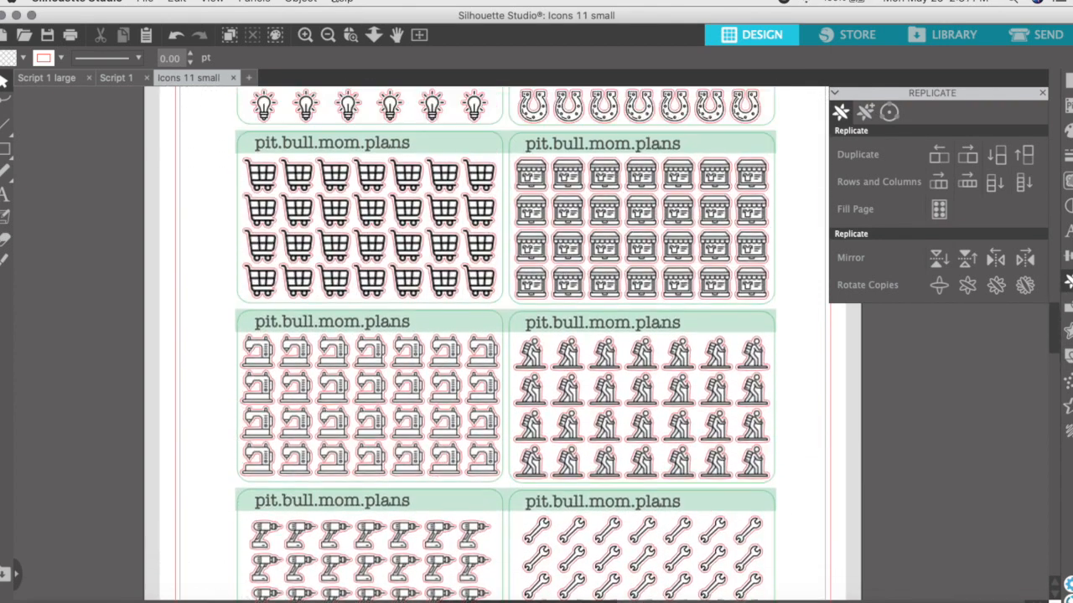
click(327, 35)
click(327, 35)
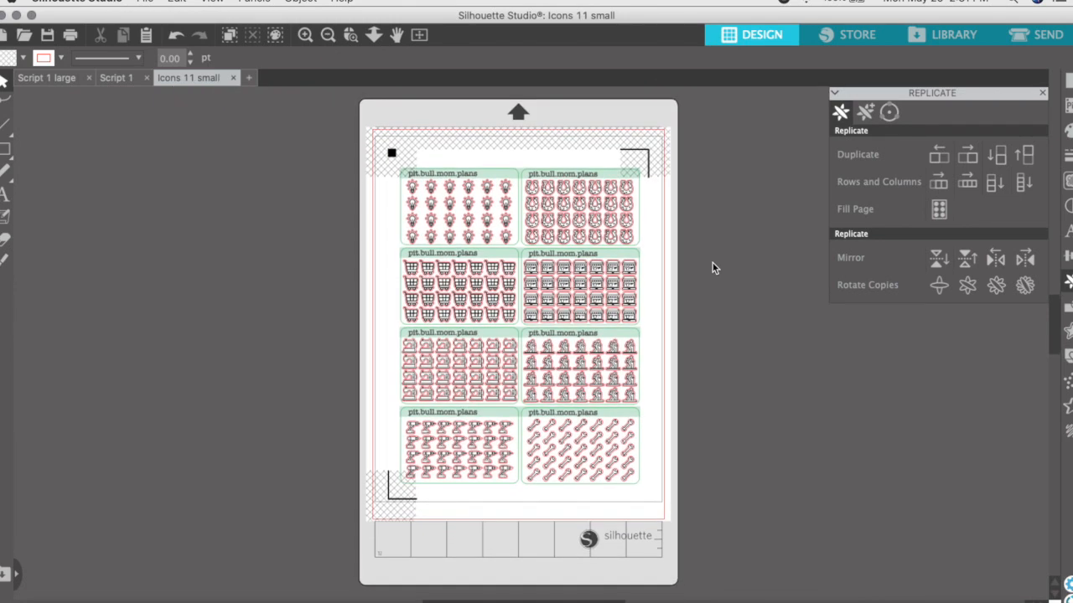
Print one copy of the sticker sheet on the Canon MX490 series with the Color preset and Normal quality
click(71, 37)
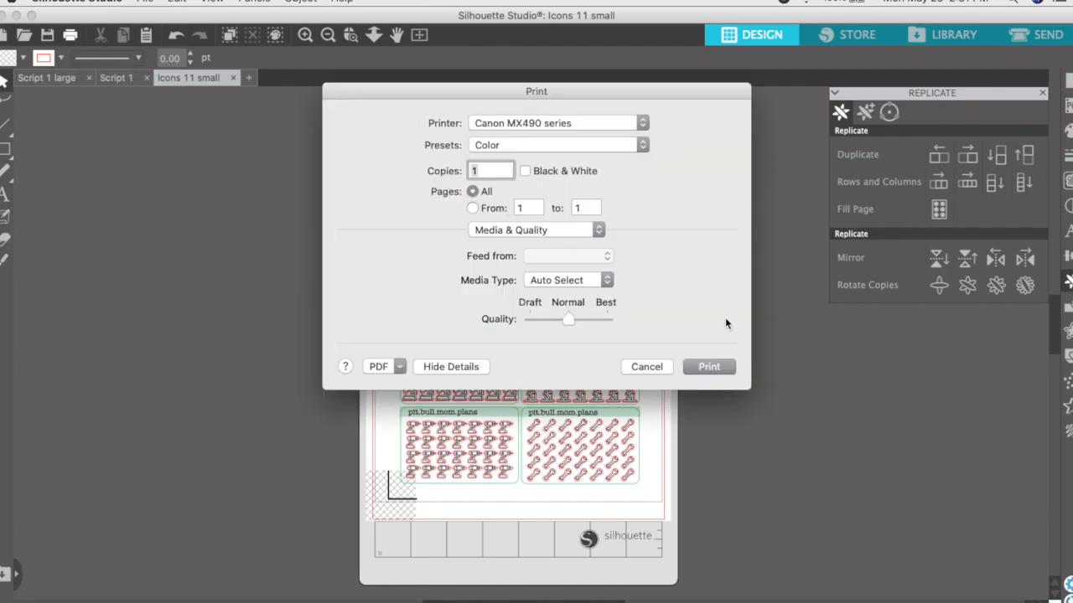
click(723, 363)
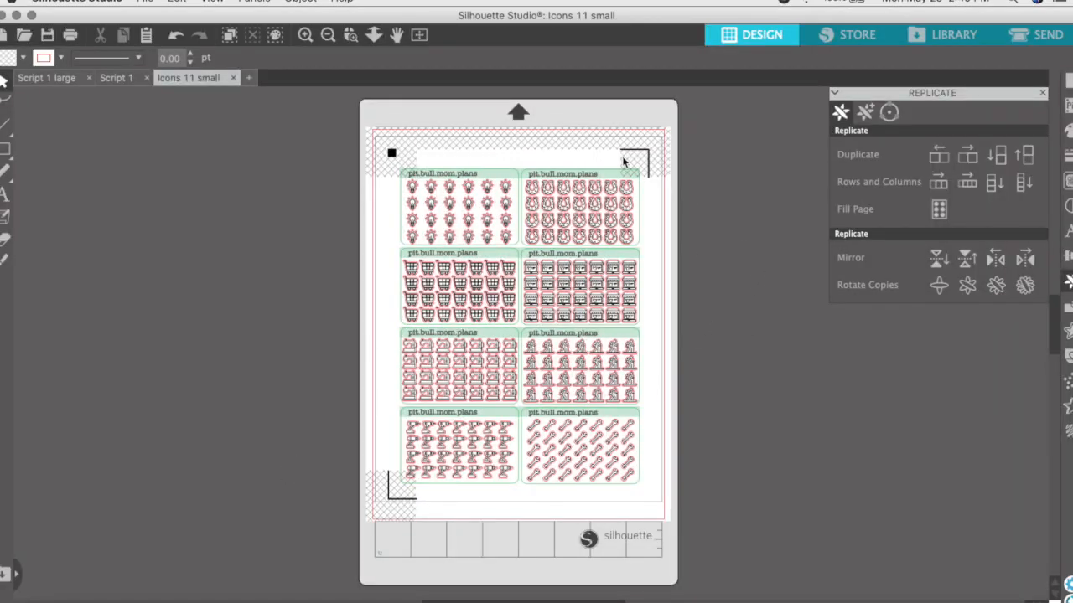
Set the sticker sheet to cut by line color and exclude the RGB (85,85,85) lines from cutting
click(1044, 41)
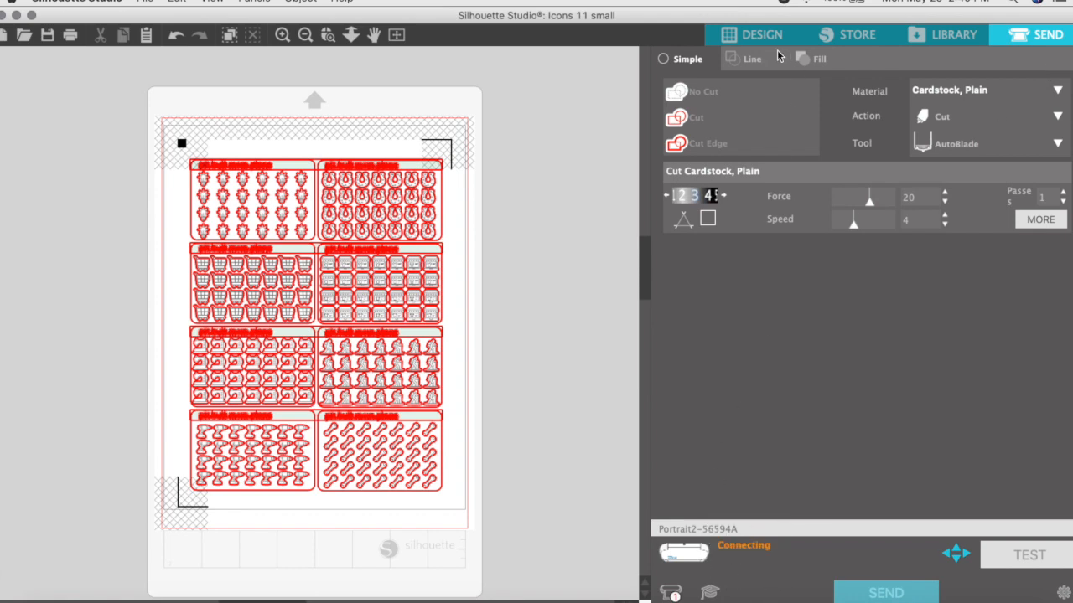
click(746, 65)
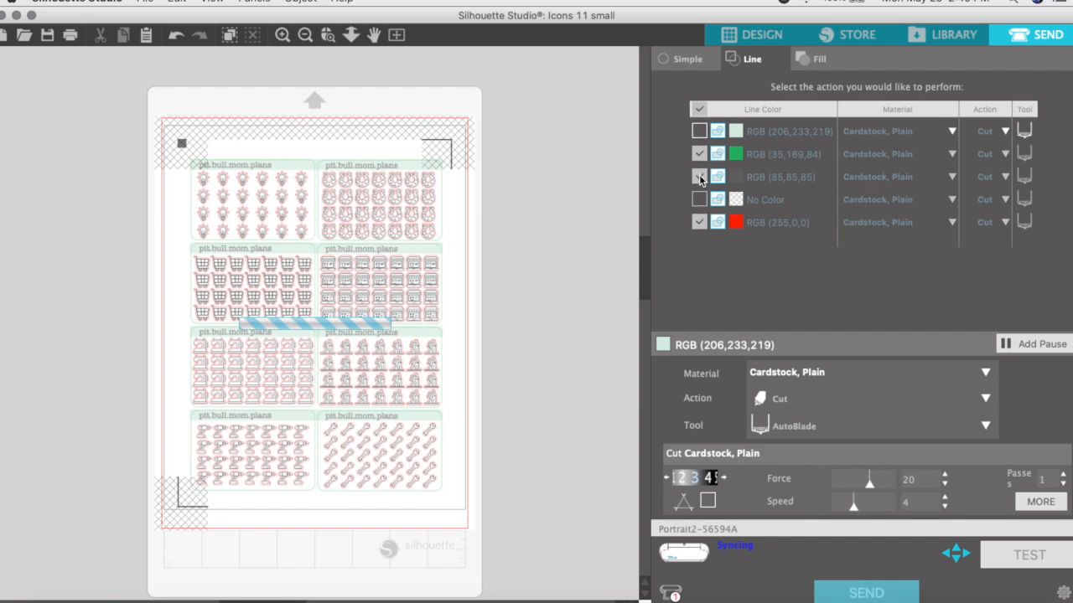
Reorder the line colors so the red RGB (255,0,0) lines cut first and the green RGB (35,169,84) lines second
click(758, 222)
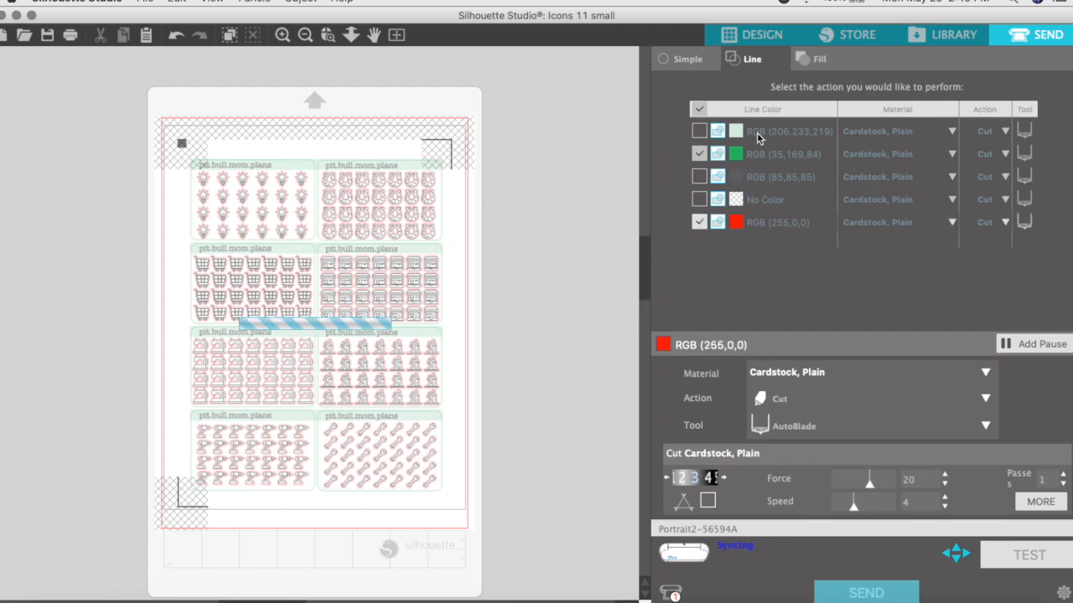
drag(758, 222, 758, 138)
click(755, 175)
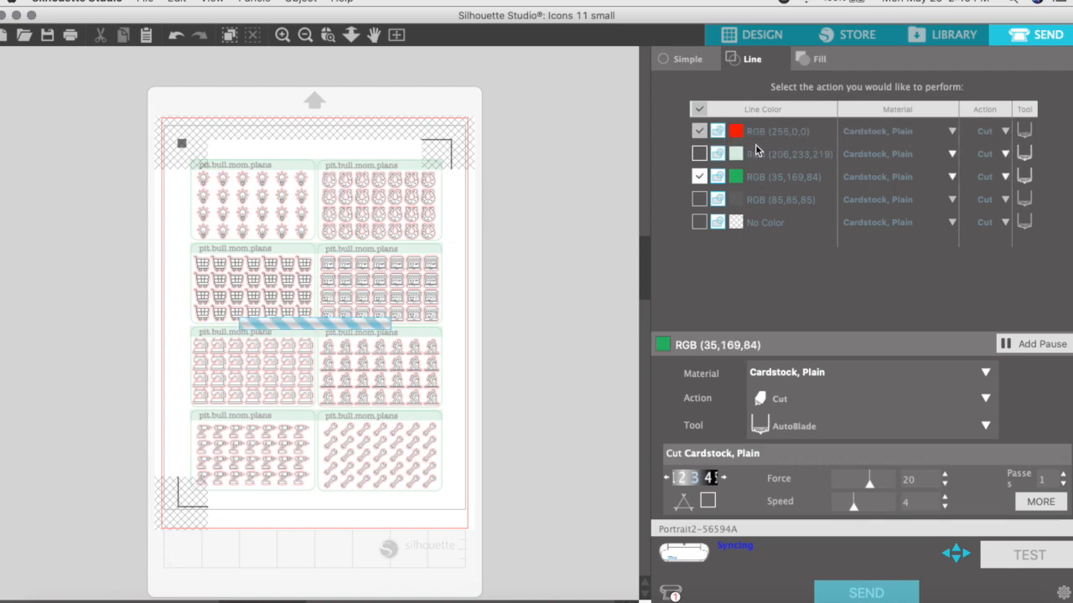
drag(761, 151, 761, 147)
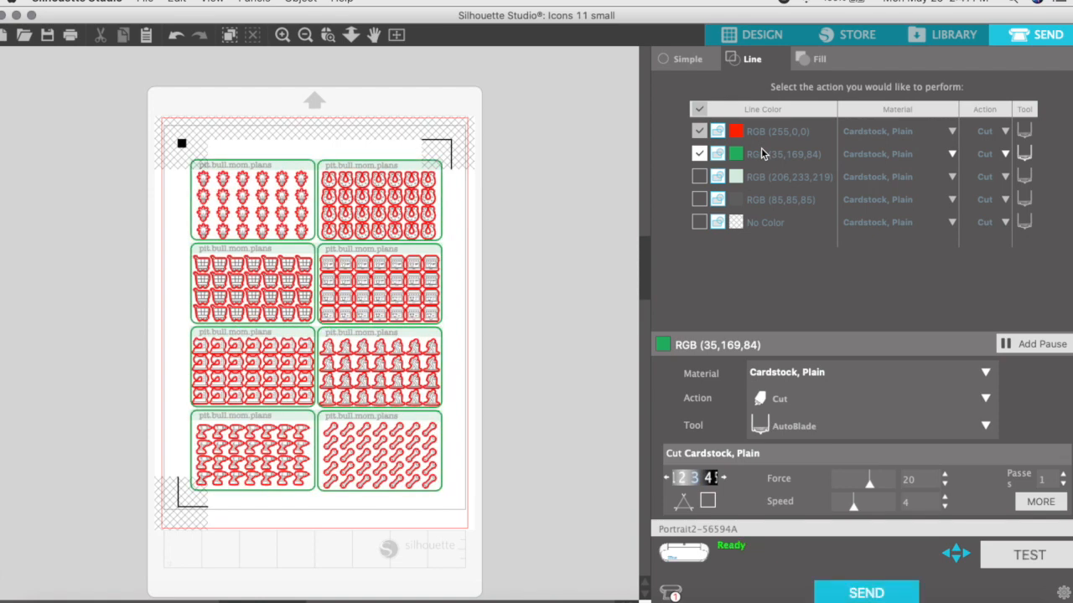
Assign the user-defined material Sticker Paper, White (1) to the red RGB (255,0,0) cut lines
click(881, 132)
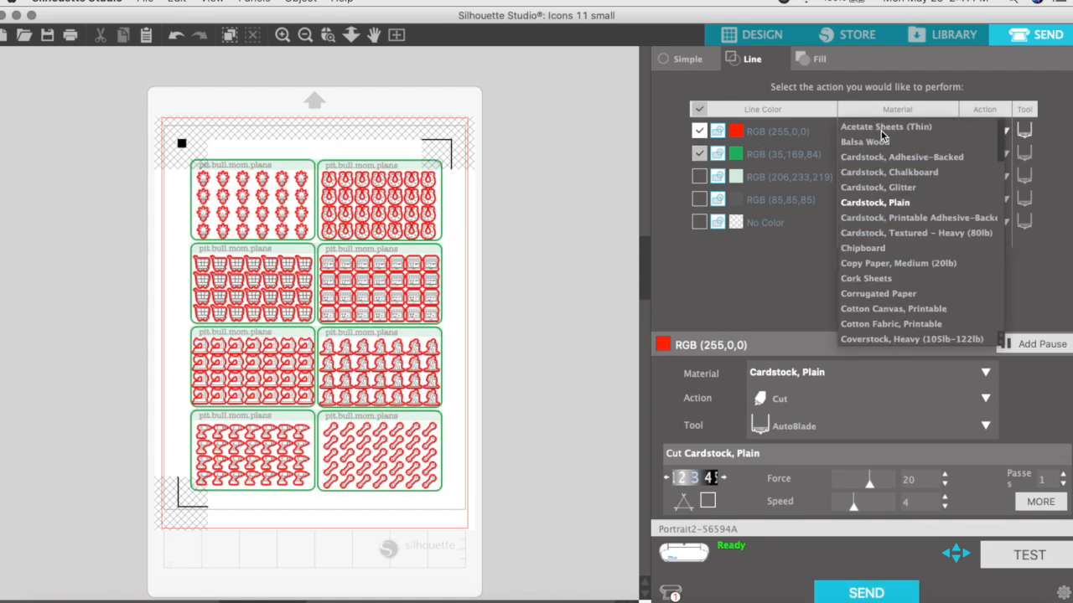
scroll(886, 266, down, 15)
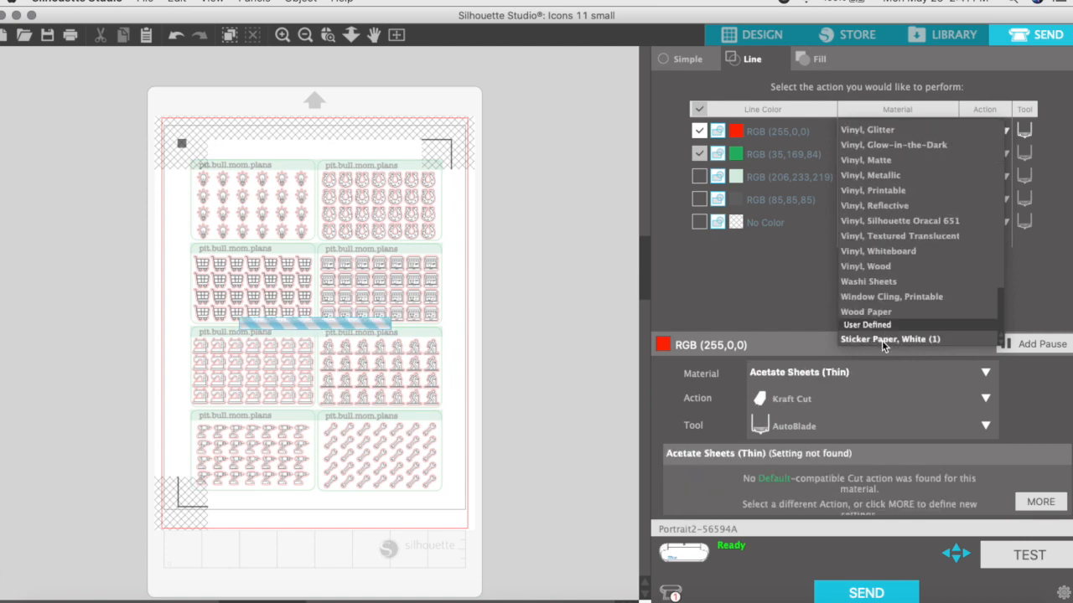
click(881, 340)
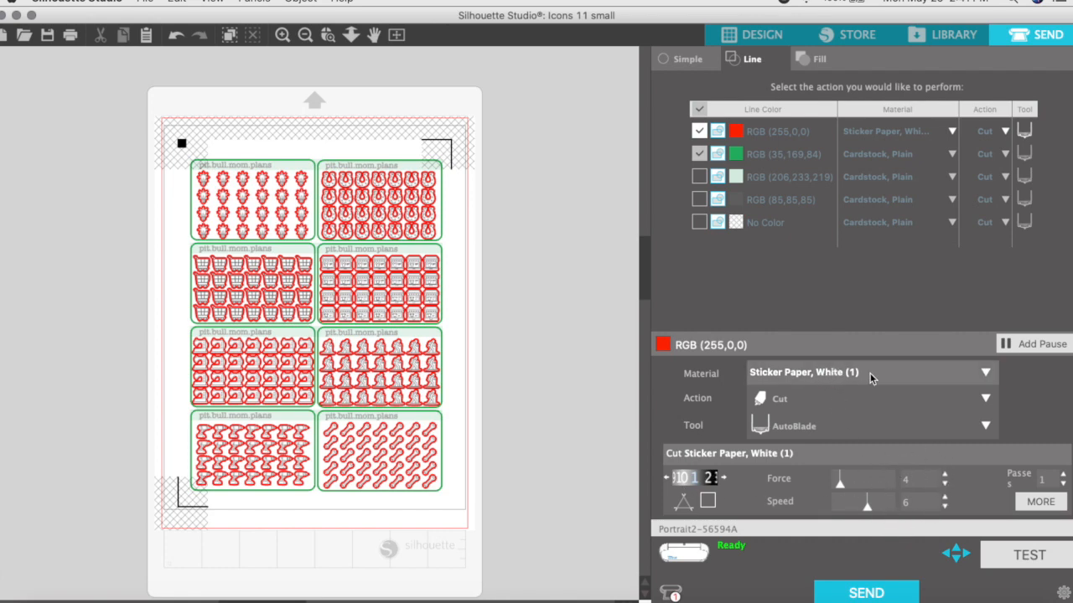
click(984, 374)
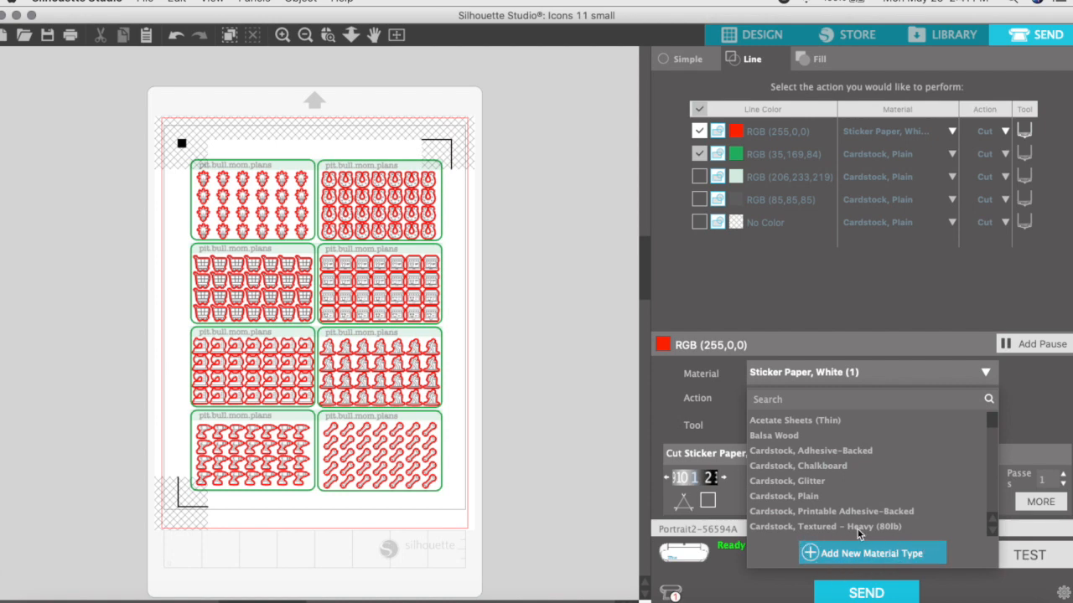
click(906, 377)
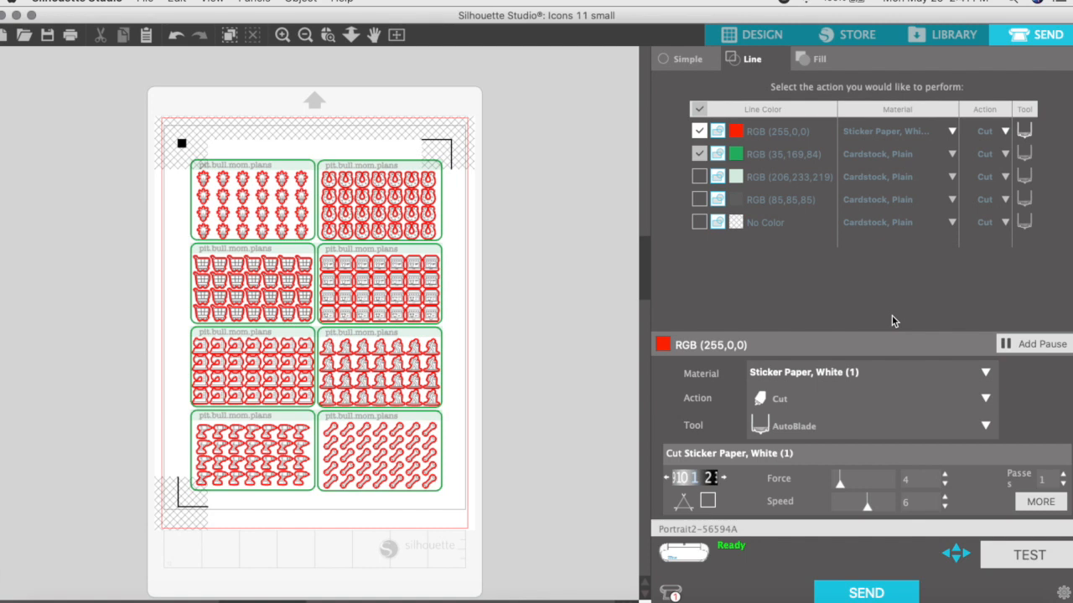